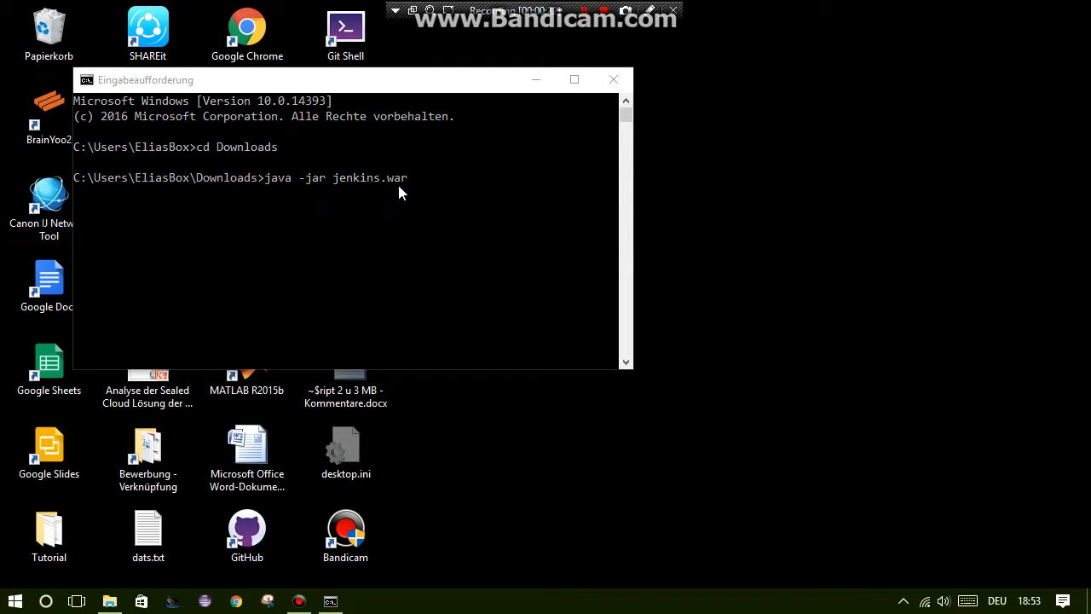
Step: Start Jenkins with java -jar jenkins.war in the Downloads folder, and open localhost:8080 in Chrome
{"action": "left_click", "coordinate": [419, 182]}
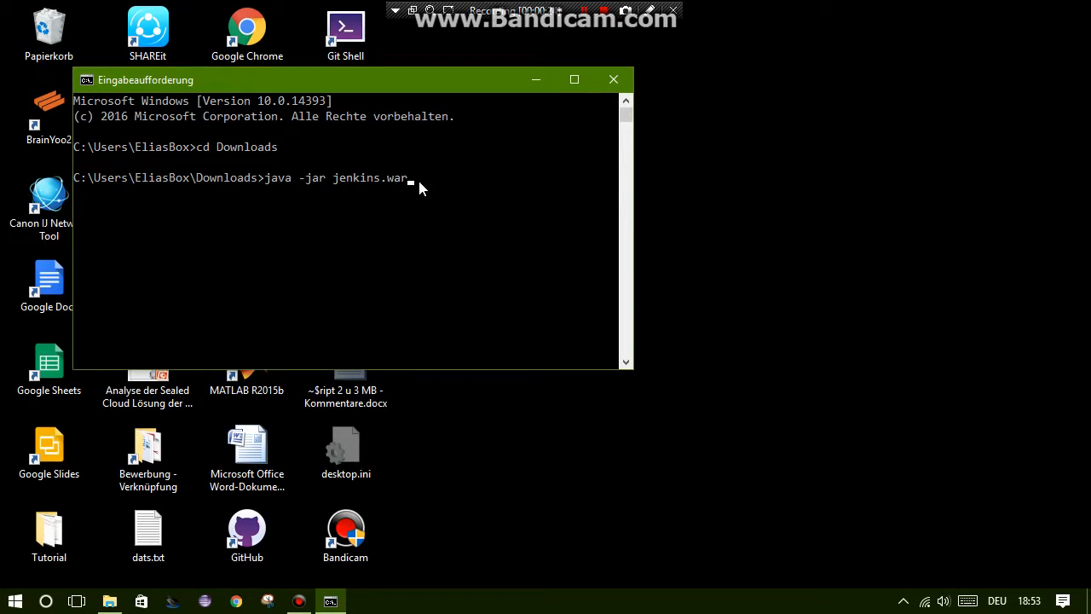
{"action": "key", "text": "Return"}
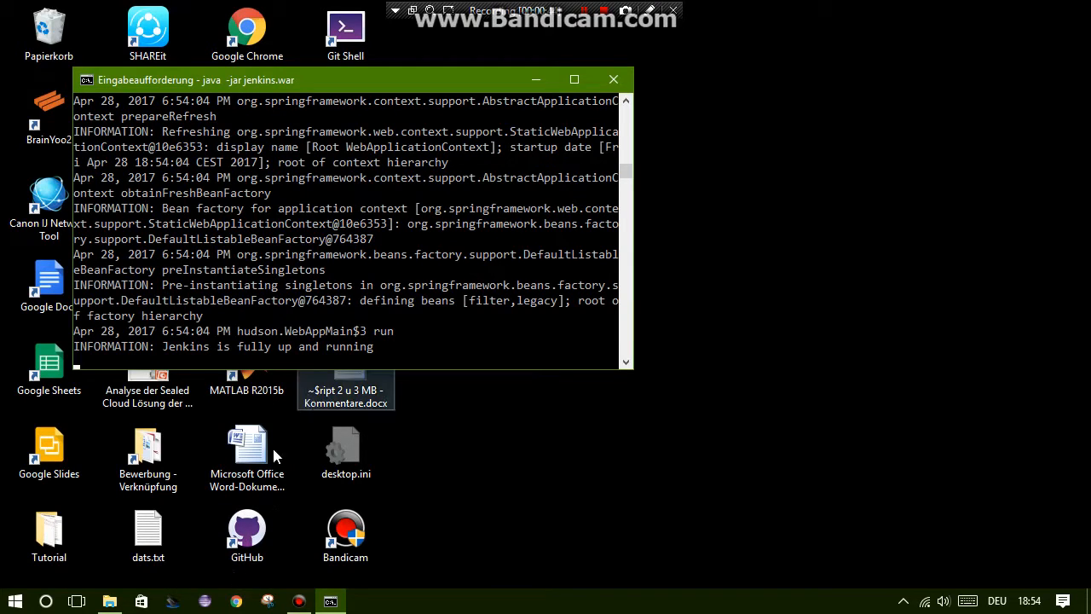
{"action": "left_click", "coordinate": [237, 602]}
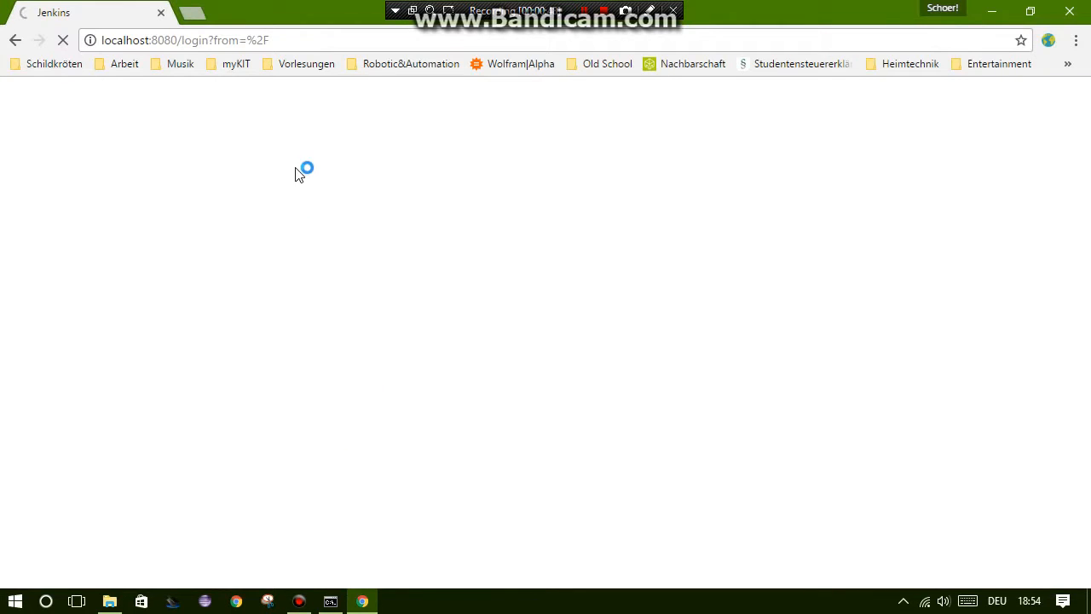
{"action": "left_click", "coordinate": [234, 39]}
{"action": "type", "text": "localhost:8080"}
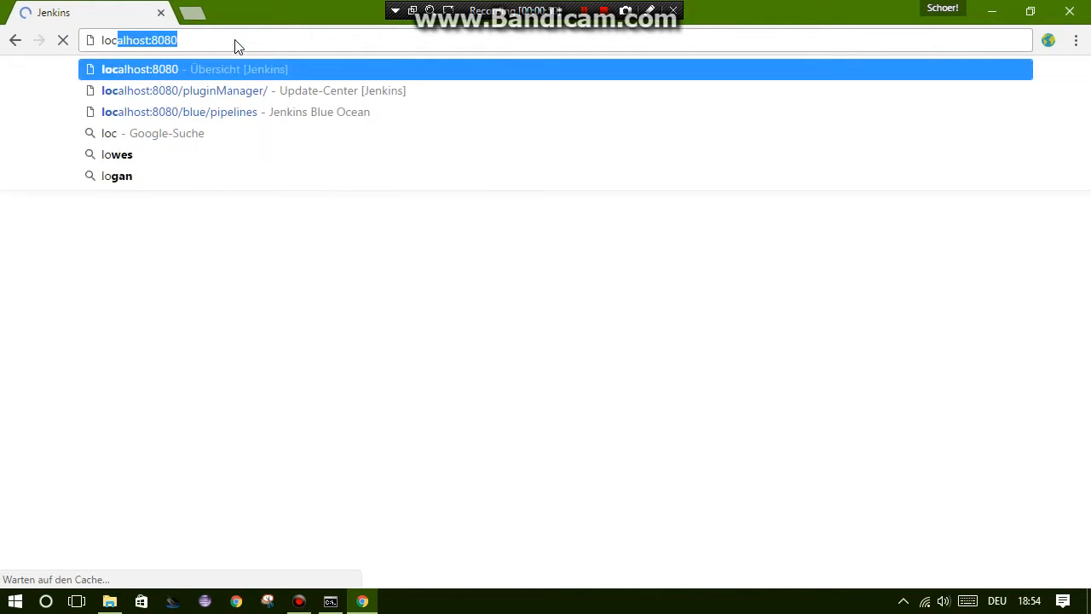
{"action": "key", "text": "Return"}
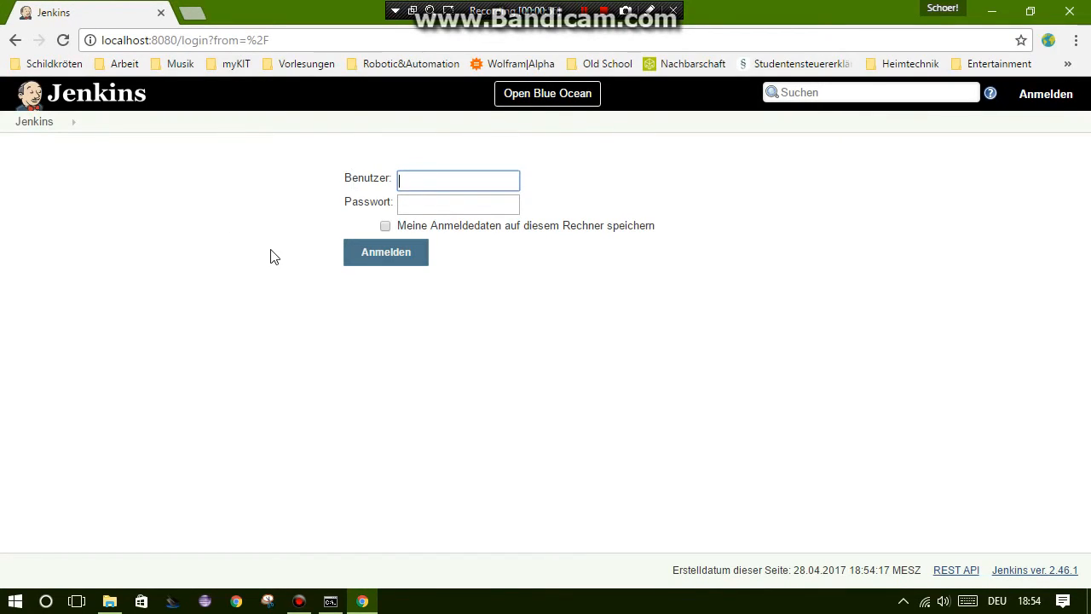
Step: Enter admin as the user name in the Jenkins login form and go to the password field
{"action": "type", "text": "a"}
{"action": "key", "text": "Down"}
{"action": "key", "text": "Return"}
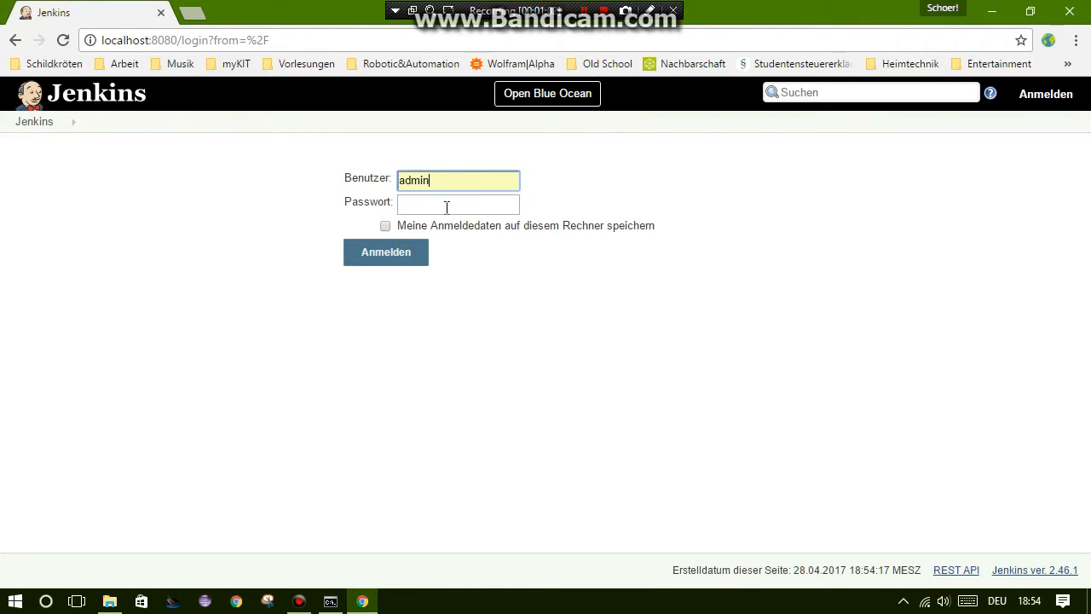
{"action": "left_click", "coordinate": [447, 207]}
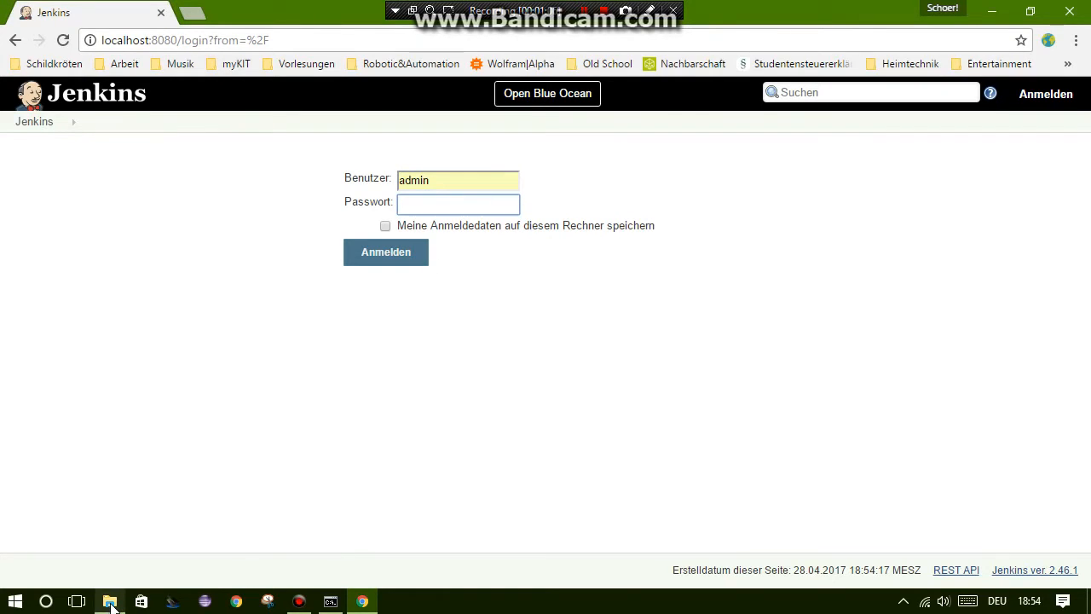
Step: Open the initialAdminPassword file from the .jenkins\secrets folder in Editor and select its whole content for copying
{"action": "mouse_move", "coordinate": [112, 605]}
{"action": "left_click", "coordinate": [160, 558]}
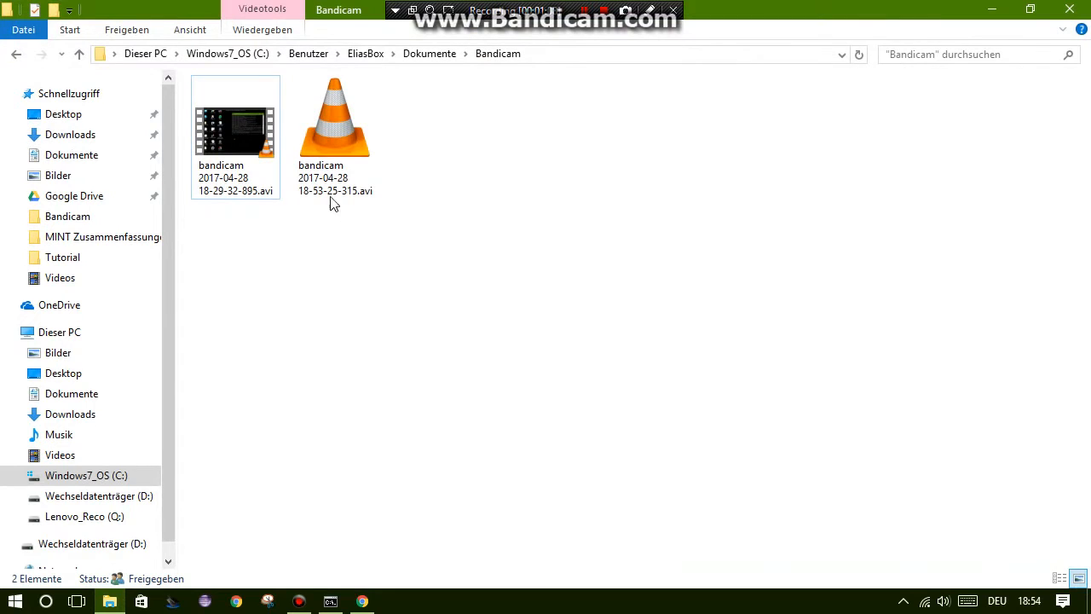
{"action": "left_click", "coordinate": [375, 55]}
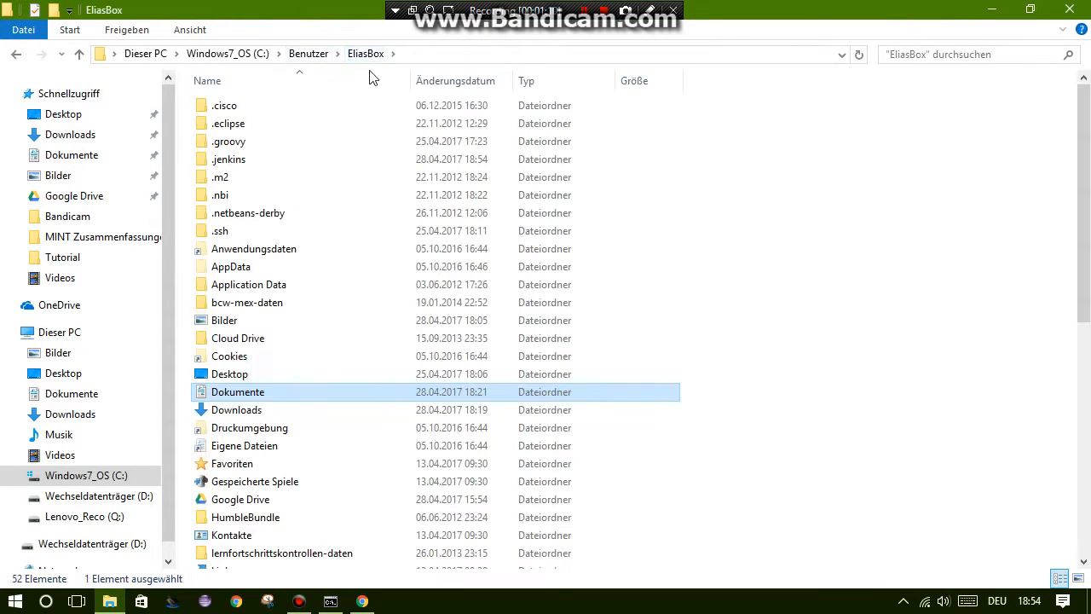
{"action": "double_click", "coordinate": [258, 162]}
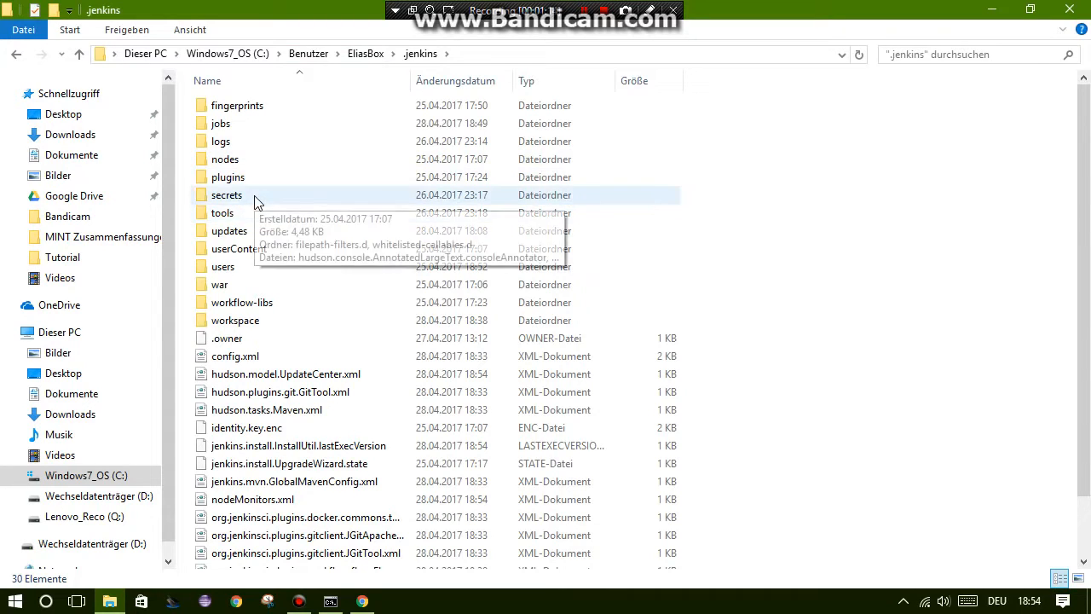
{"action": "double_click", "coordinate": [256, 199]}
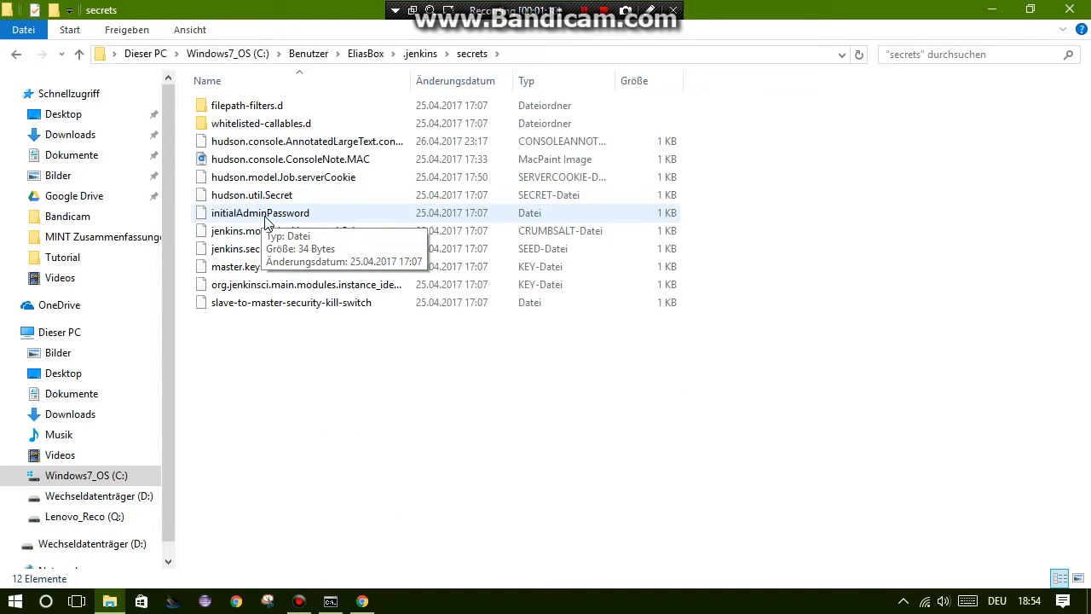
{"action": "double_click", "coordinate": [265, 215]}
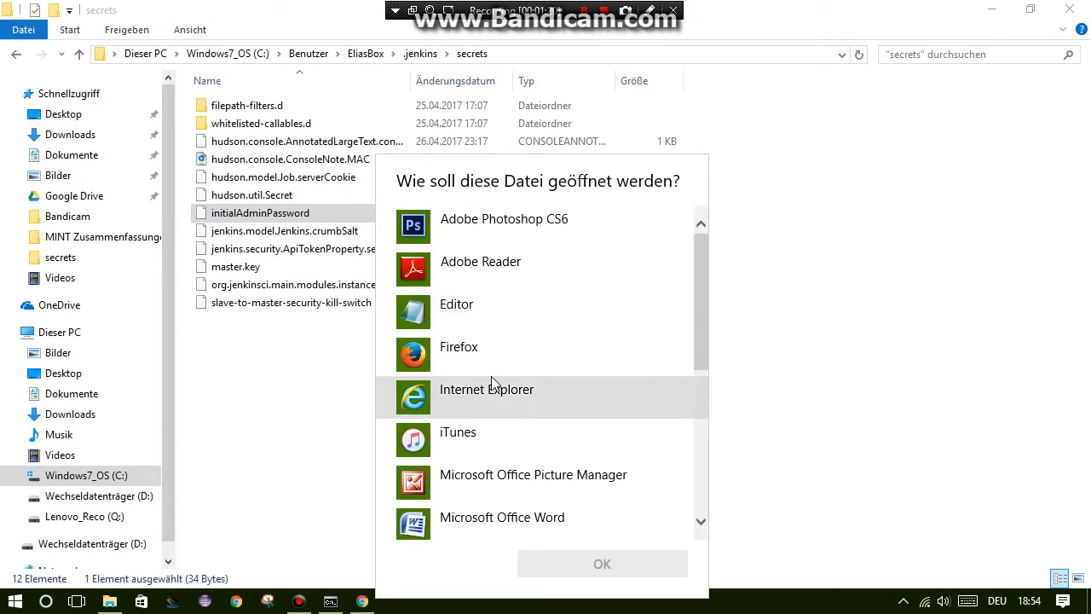
{"action": "left_click", "coordinate": [502, 314]}
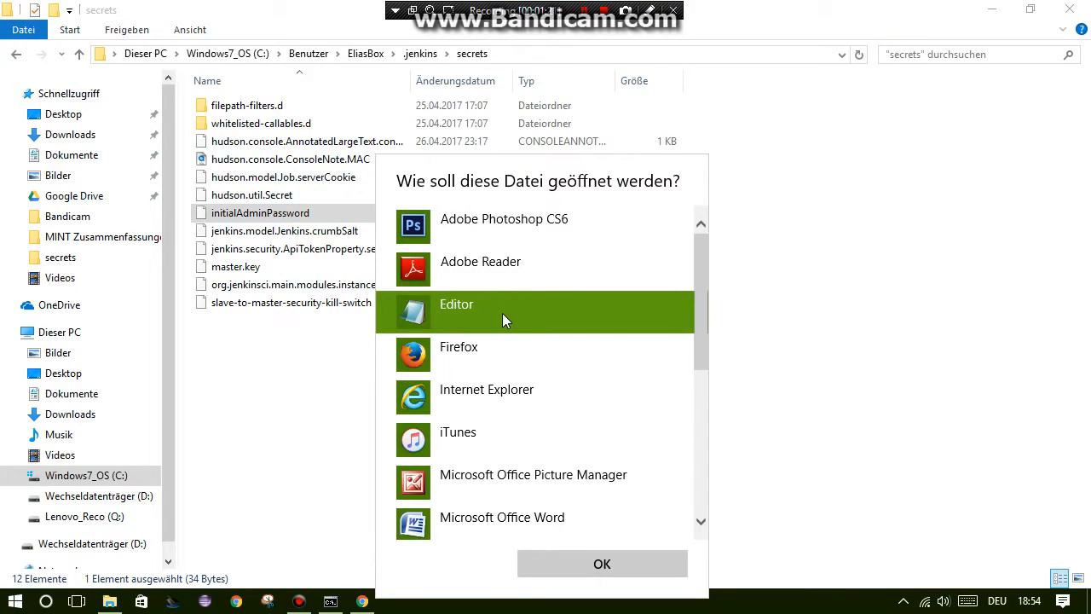
{"action": "left_click", "coordinate": [596, 564]}
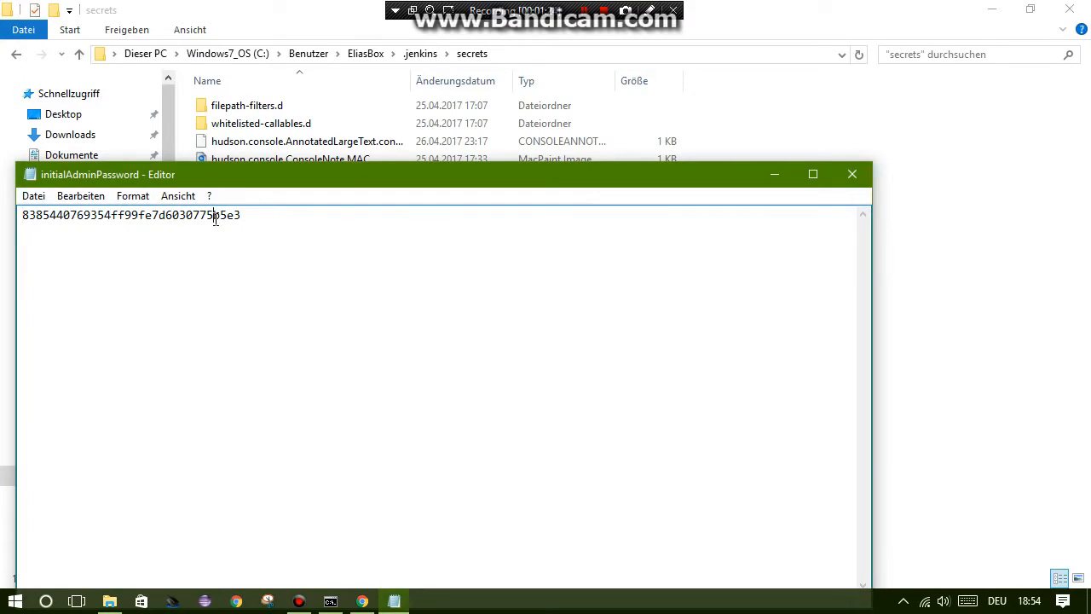
{"action": "key", "text": "ctrl+a"}
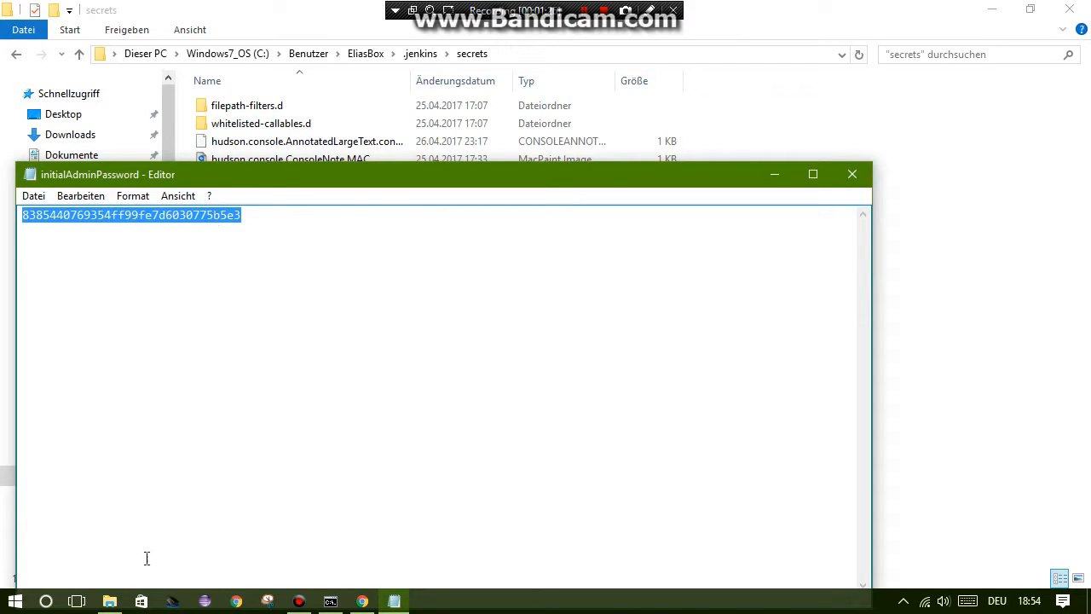
Step: Return to Chrome, paste the initial admin password into the Jenkins login form and sign in
{"action": "left_click", "coordinate": [366, 602]}
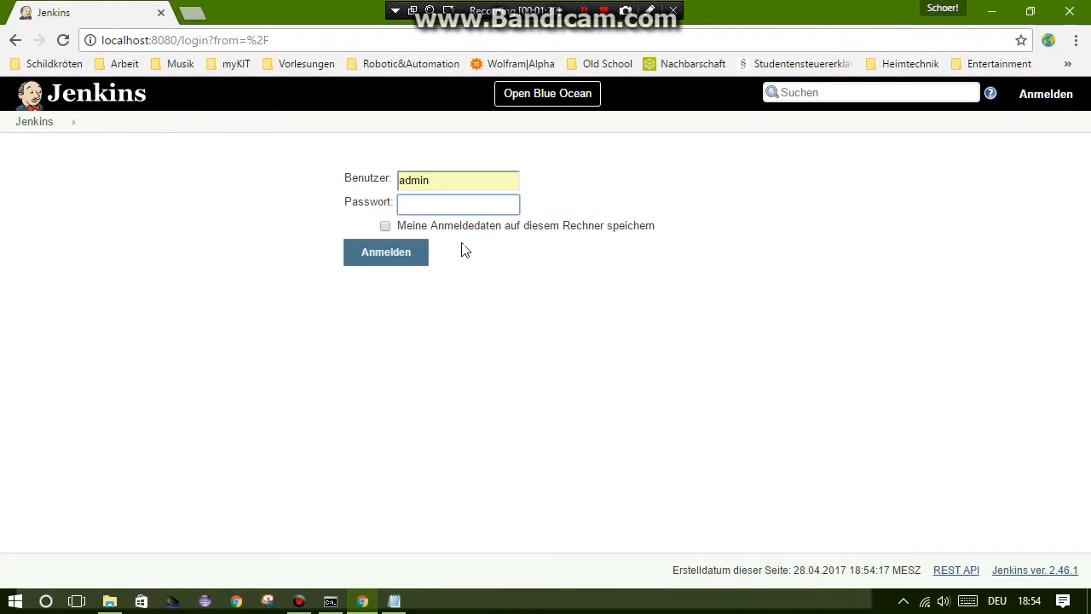
{"action": "key", "text": "ctrl+v"}
{"action": "left_click", "coordinate": [404, 263]}
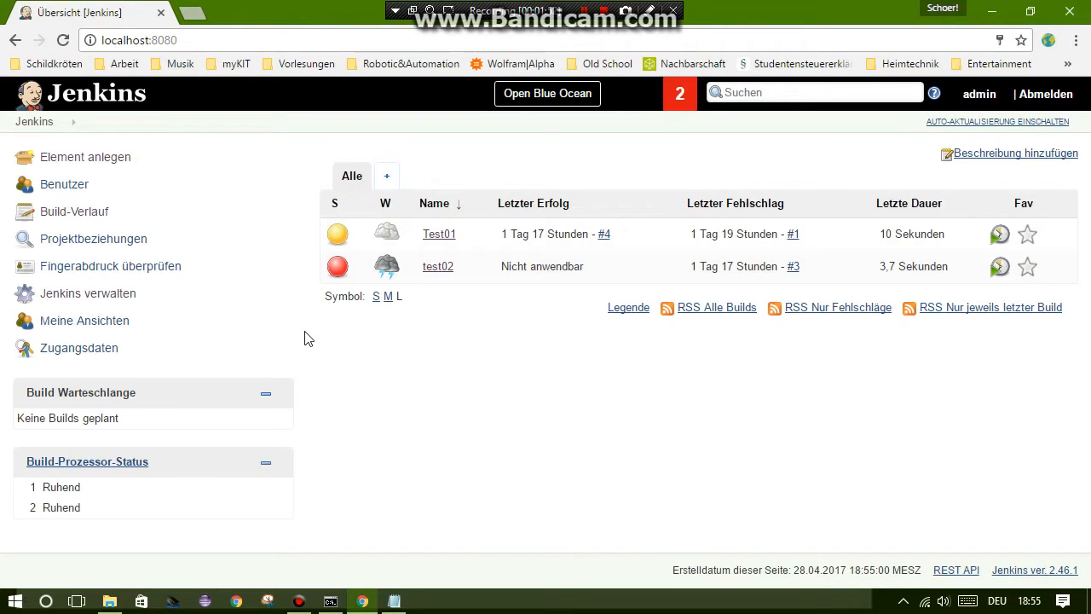
Step: Open the Global Tool Configuration of Jenkins and check the Git installation's name and executable path
{"action": "left_click", "coordinate": [124, 300]}
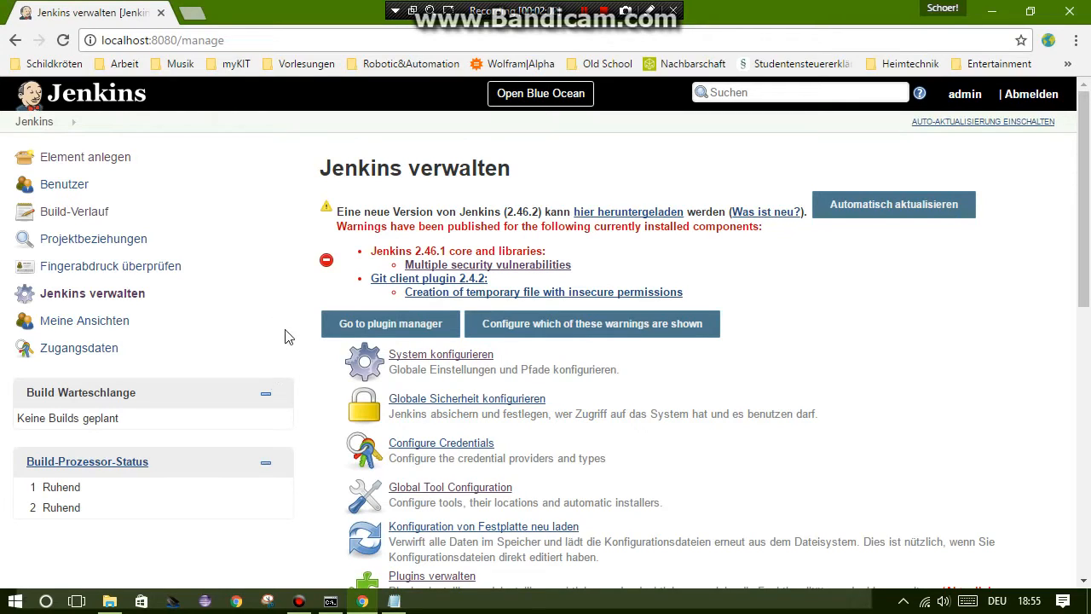
{"action": "left_click", "coordinate": [445, 493]}
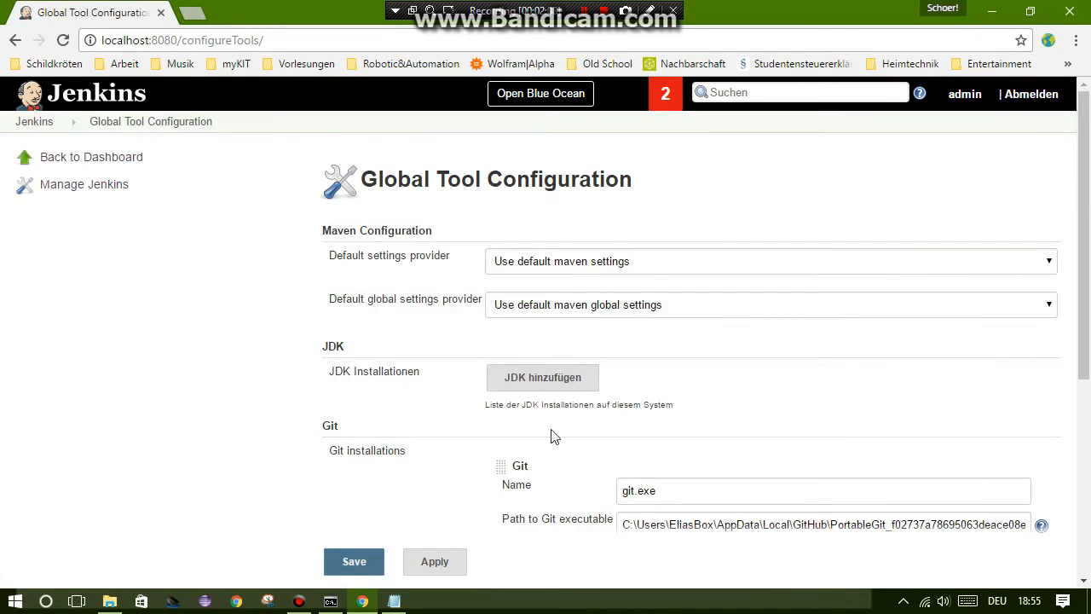
{"action": "scroll", "coordinate": [777, 387], "scroll_direction": "down", "scroll_amount": 1}
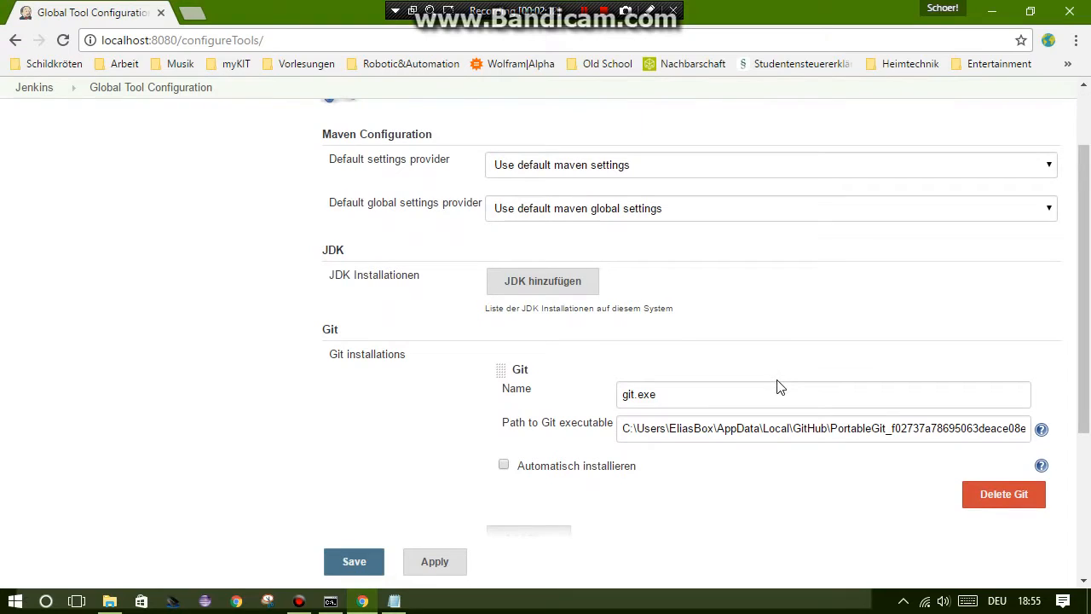
{"action": "scroll", "coordinate": [691, 361], "scroll_direction": "down", "scroll_amount": 2}
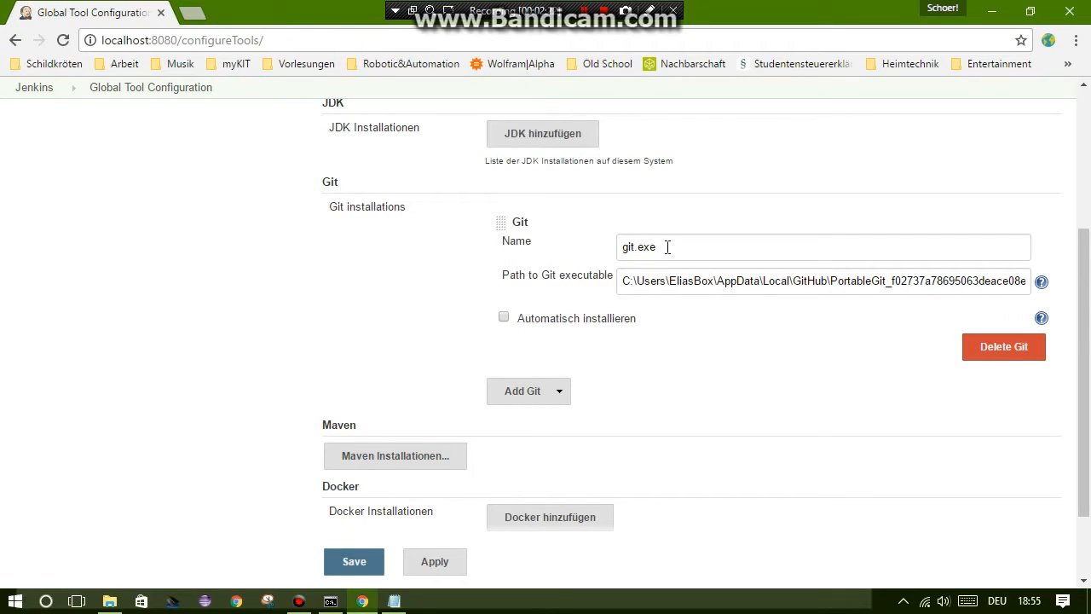
{"action": "left_click_drag", "start_coordinate": [664, 252], "coordinate": [618, 247]}
{"action": "left_click", "coordinate": [646, 288]}
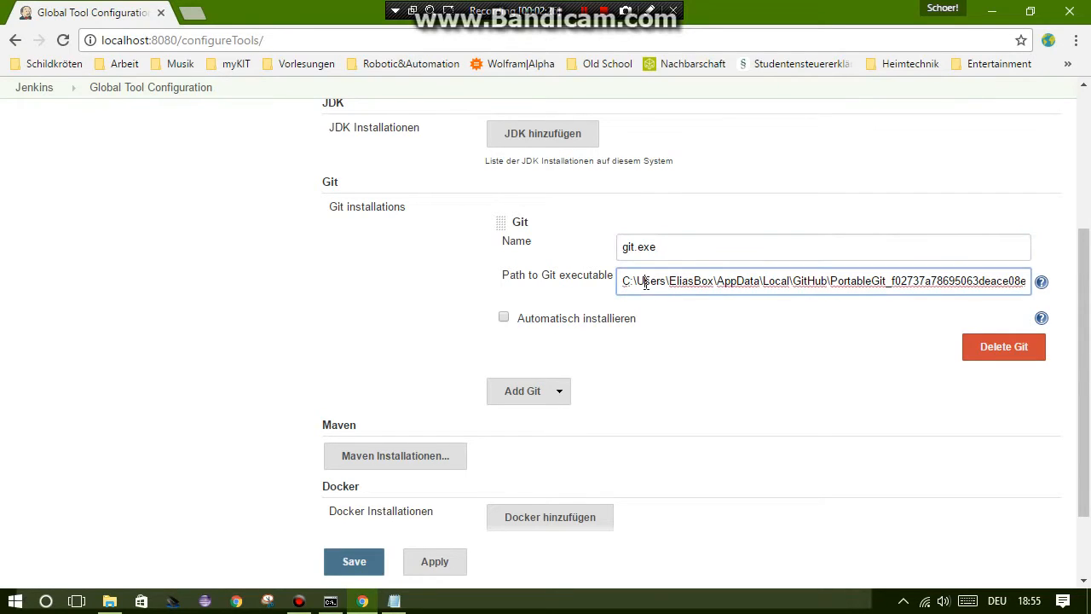
{"action": "left_click_drag", "start_coordinate": [625, 282], "coordinate": [1008, 270]}
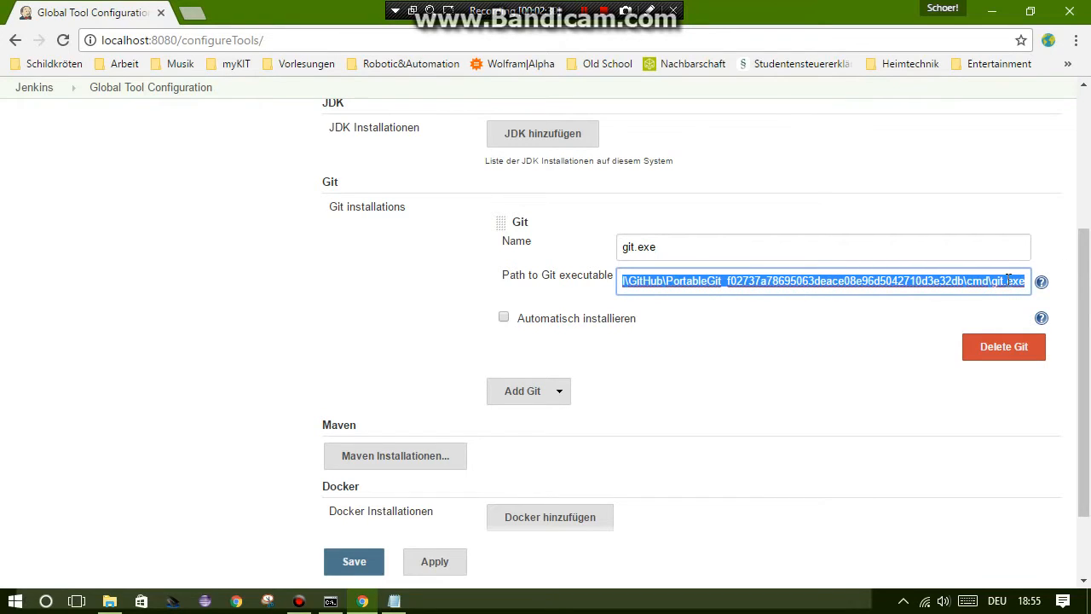
{"action": "left_click", "coordinate": [1008, 280]}
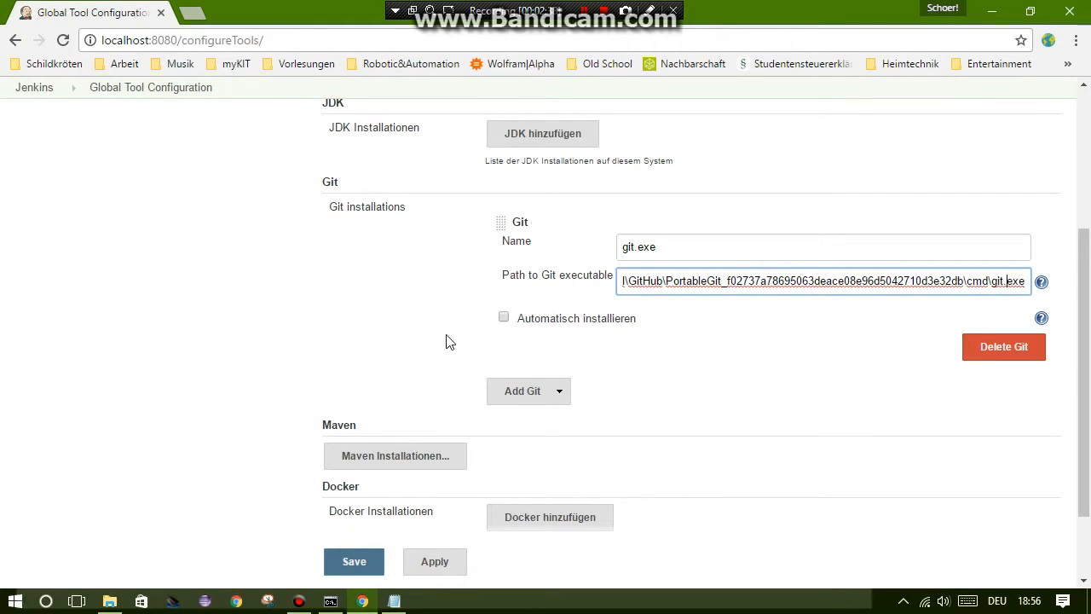
Step: Expand the Maven installations, check the Maven installation's name, and save the Global Tool Configuration
{"action": "scroll", "coordinate": [445, 342], "scroll_direction": "down", "scroll_amount": 2}
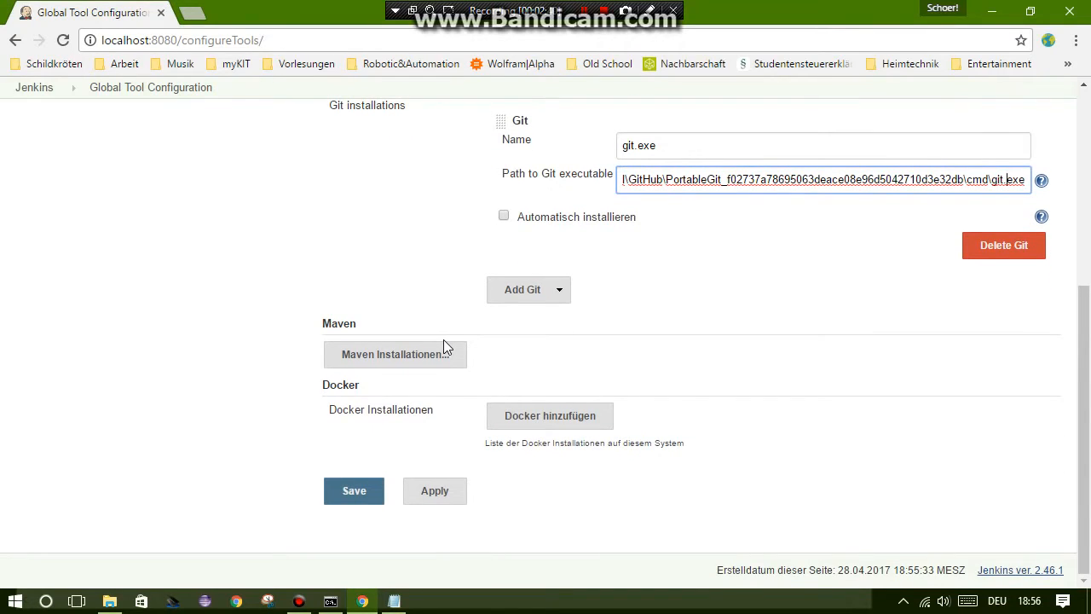
{"action": "left_click", "coordinate": [406, 362]}
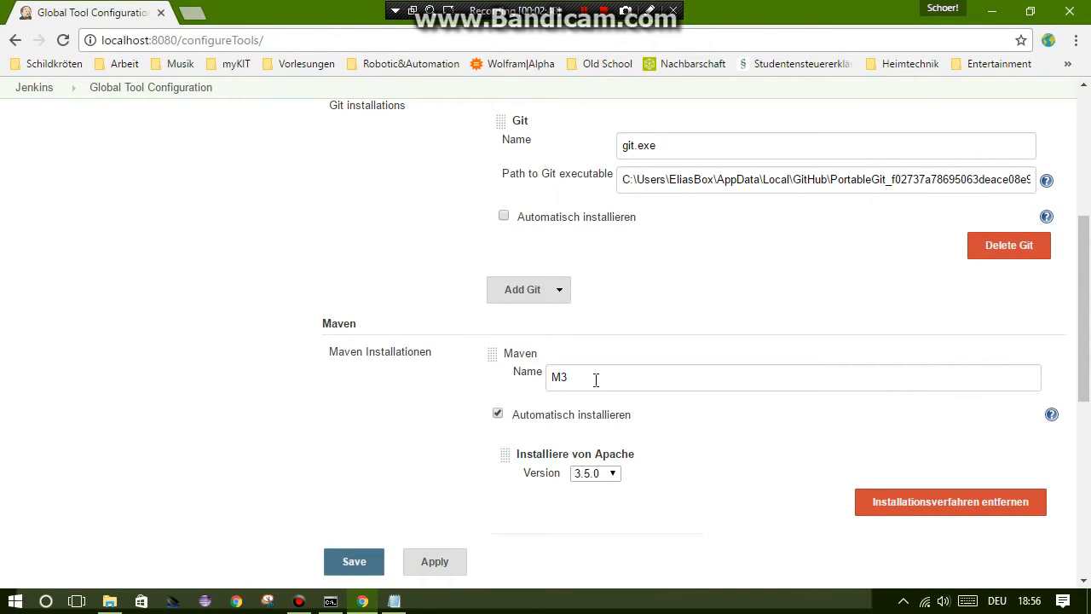
{"action": "left_click_drag", "start_coordinate": [595, 379], "coordinate": [533, 380]}
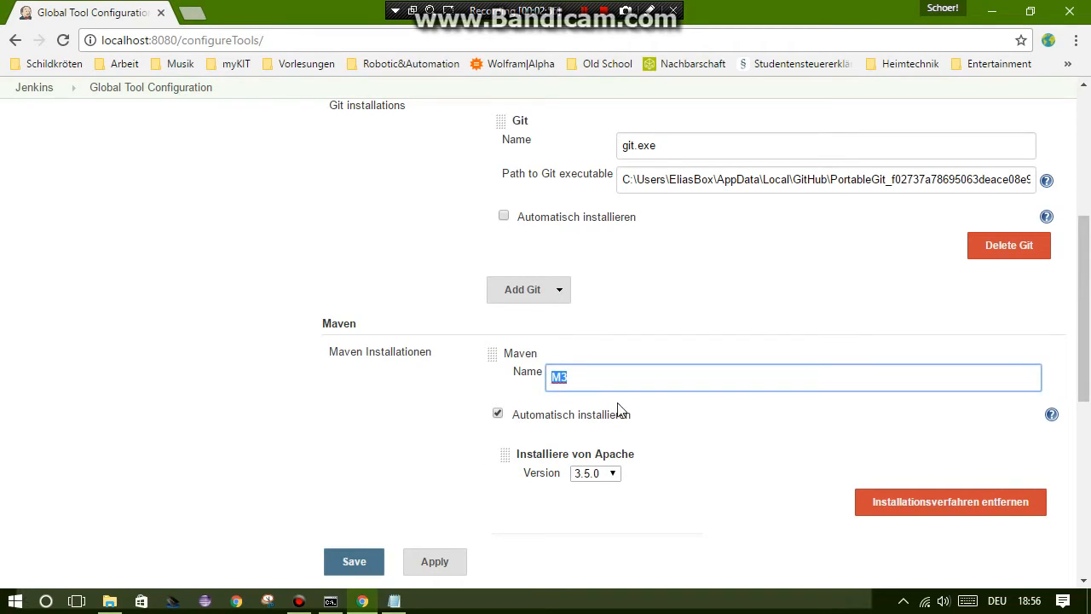
{"action": "left_click", "coordinate": [358, 564]}
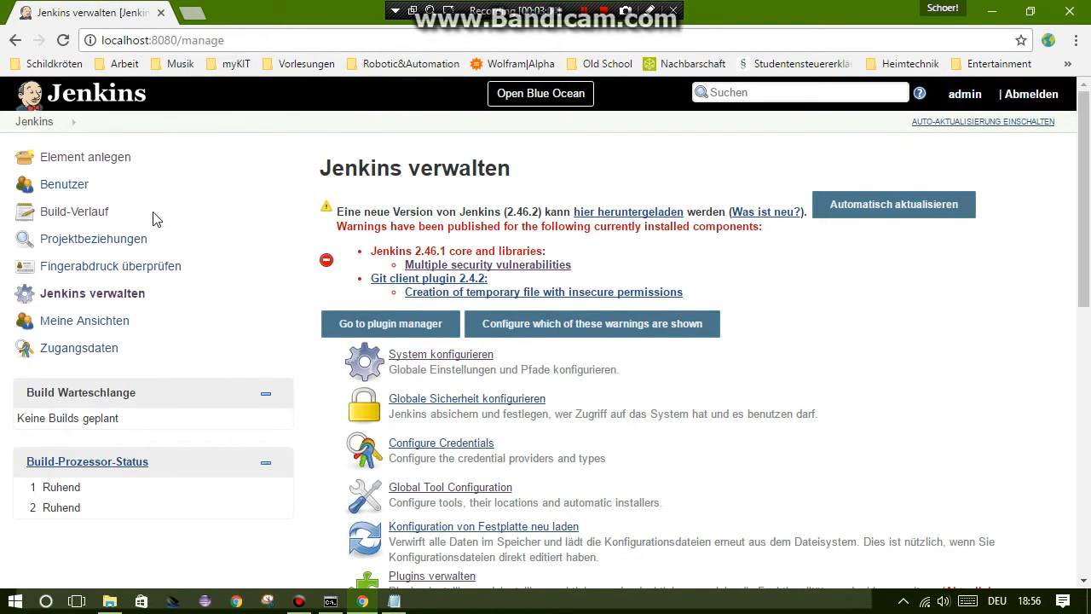
Step: Create a new Jenkins item named ePortfolio of the type Pipeline
{"action": "left_click", "coordinate": [110, 159]}
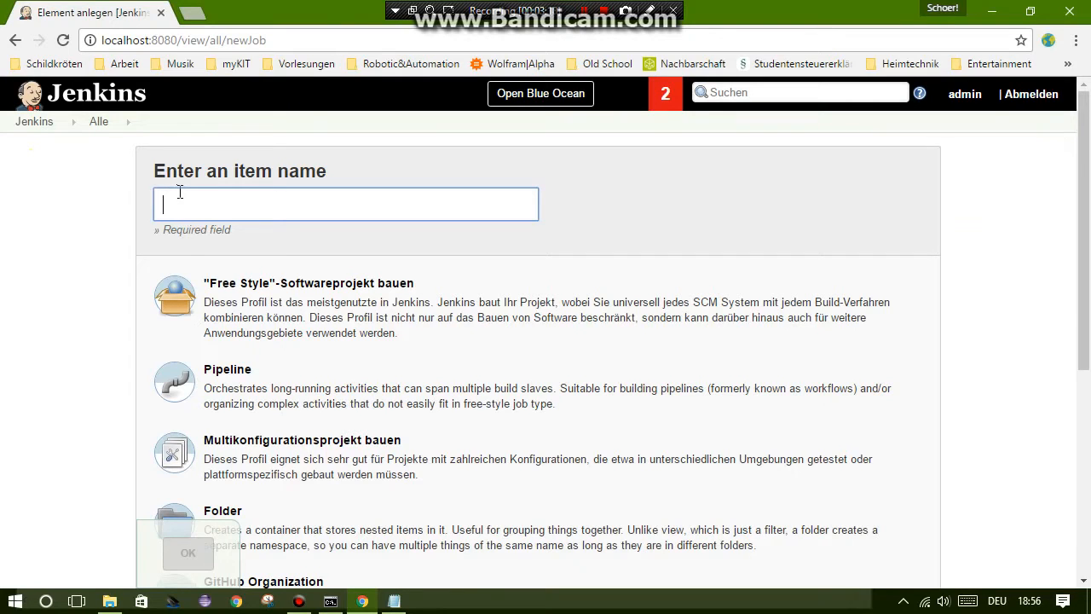
{"action": "type", "text": "eP"}
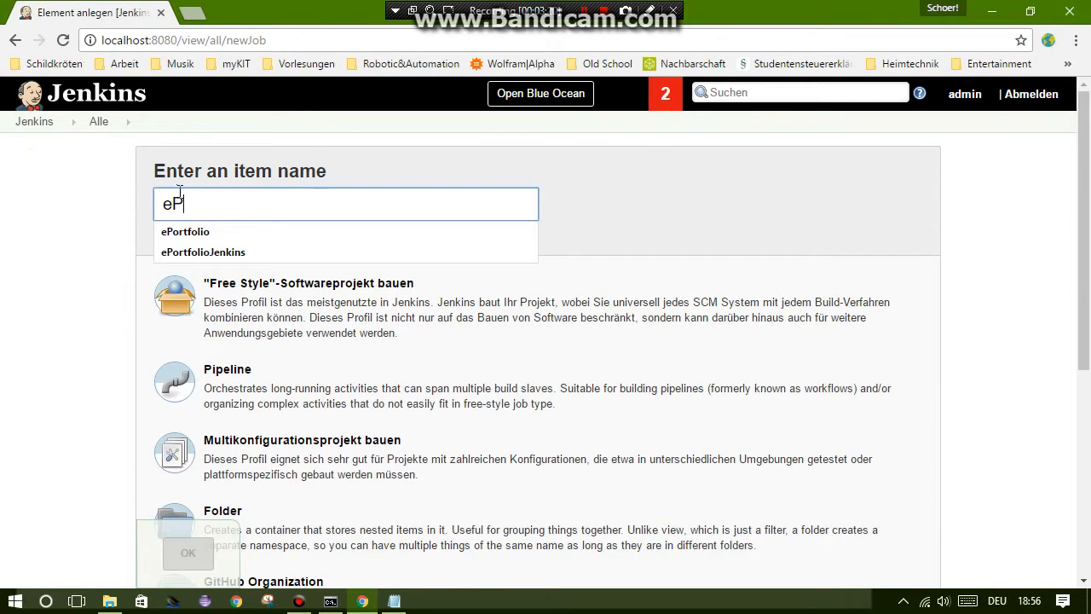
{"action": "key", "text": "Down"}
{"action": "key", "text": "Return"}
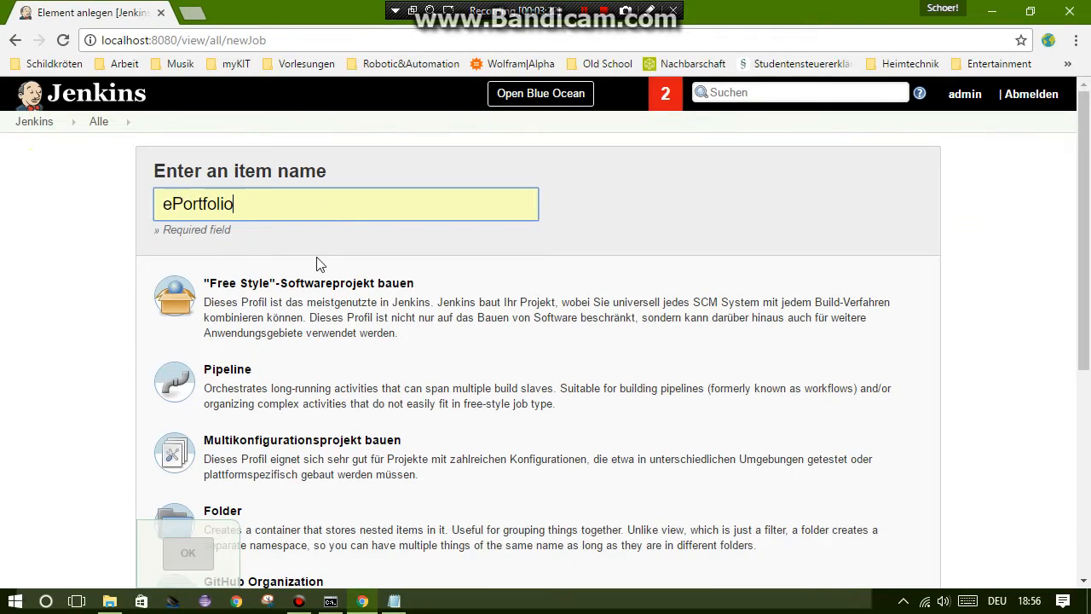
{"action": "left_click", "coordinate": [248, 378]}
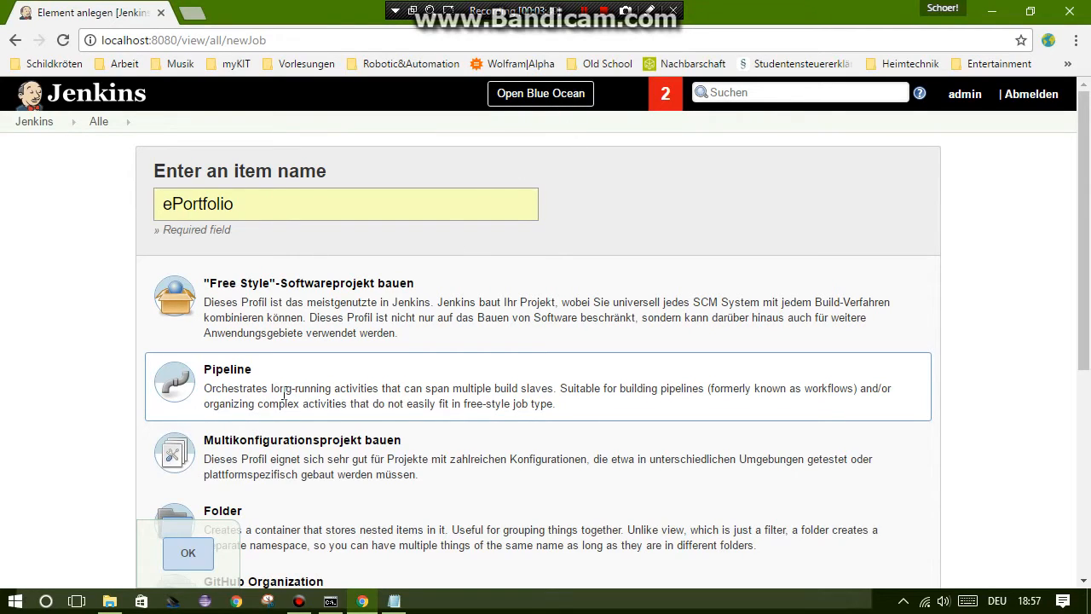
{"action": "left_click", "coordinate": [186, 552]}
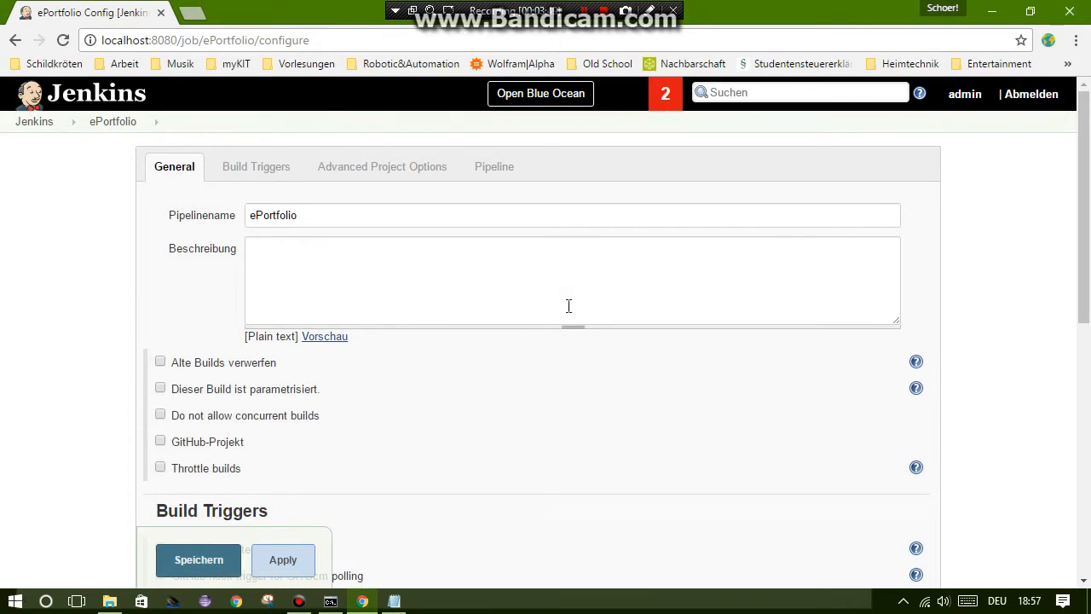
Step: Enable discarding old builds for ePortfolio with the Log Rotation strategy and set the maximum number of builds kept to 5
{"action": "scroll", "coordinate": [567, 289], "scroll_direction": "down", "scroll_amount": 4}
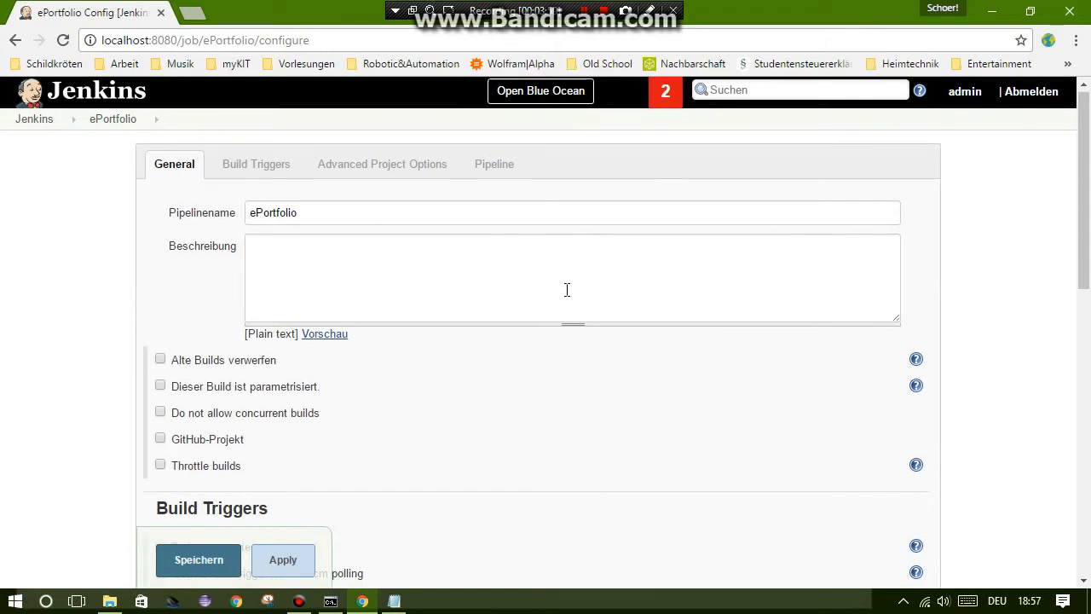
{"action": "scroll", "coordinate": [567, 296], "scroll_direction": "down", "scroll_amount": 3}
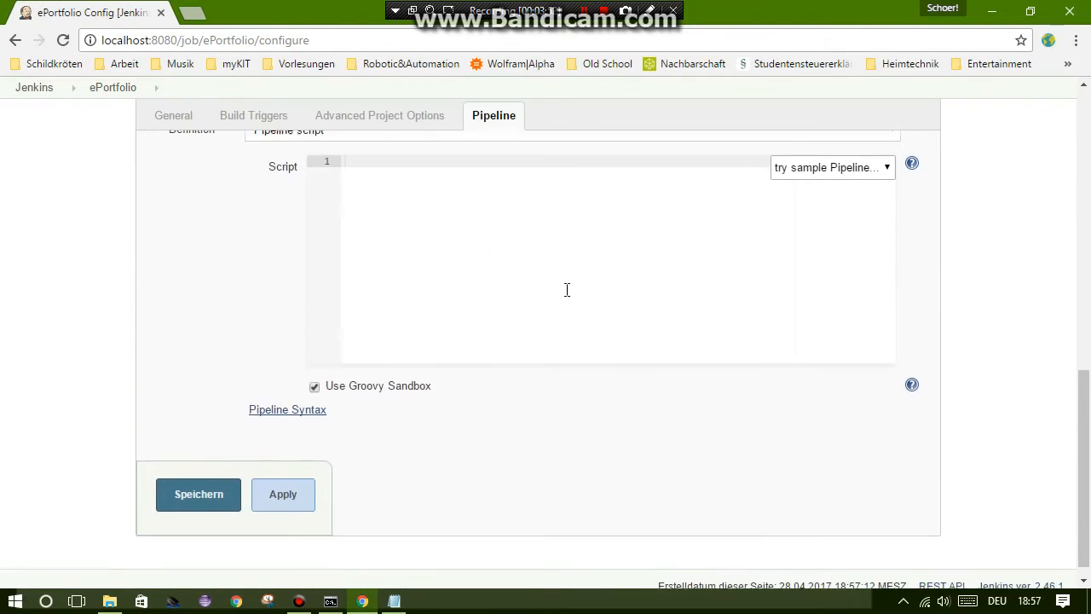
{"action": "scroll", "coordinate": [567, 296], "scroll_direction": "up", "scroll_amount": 5}
{"action": "scroll", "coordinate": [567, 293], "scroll_direction": "up", "scroll_amount": 3}
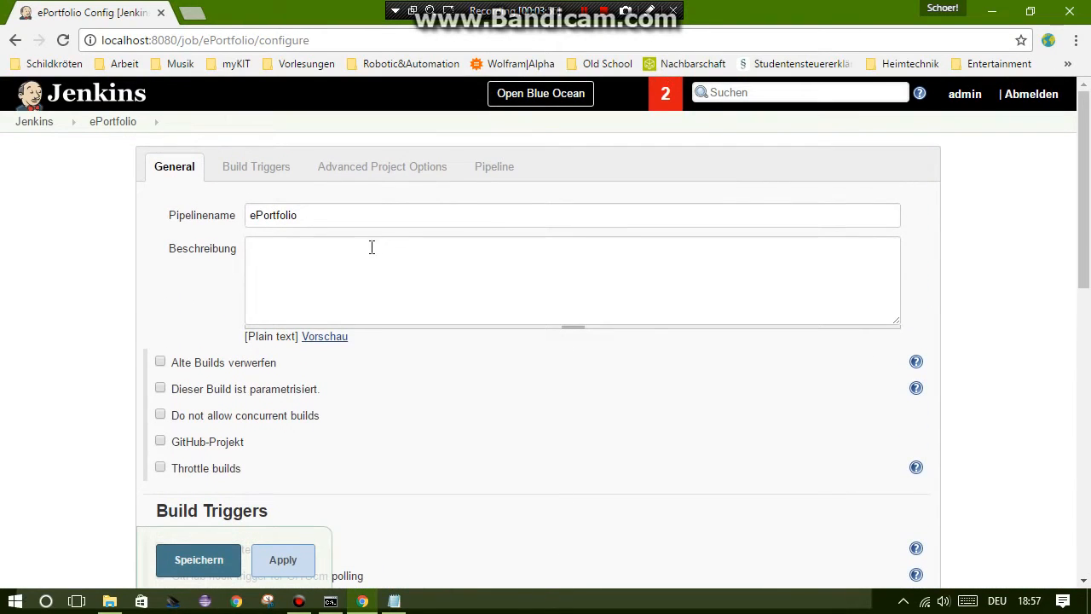
{"action": "scroll", "coordinate": [308, 407], "scroll_direction": "down", "scroll_amount": 1}
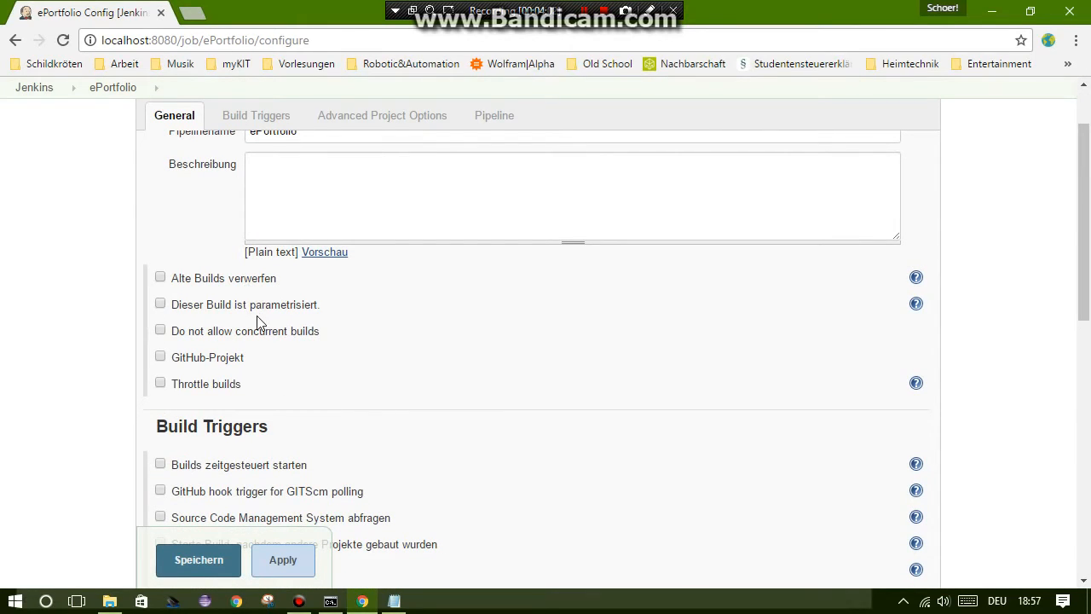
{"action": "left_click", "coordinate": [160, 279]}
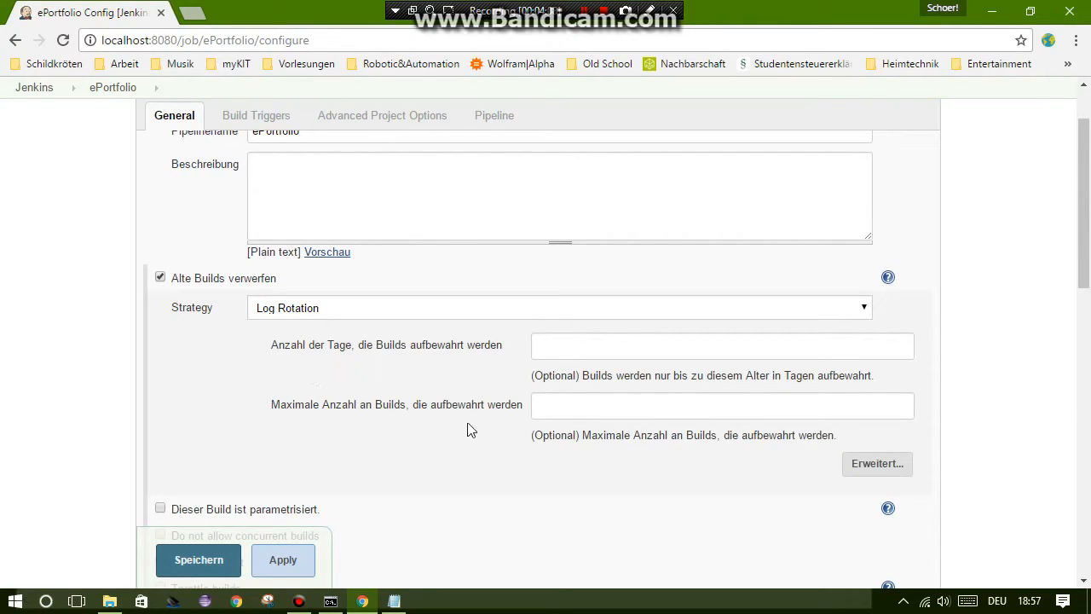
{"action": "left_click", "coordinate": [550, 416]}
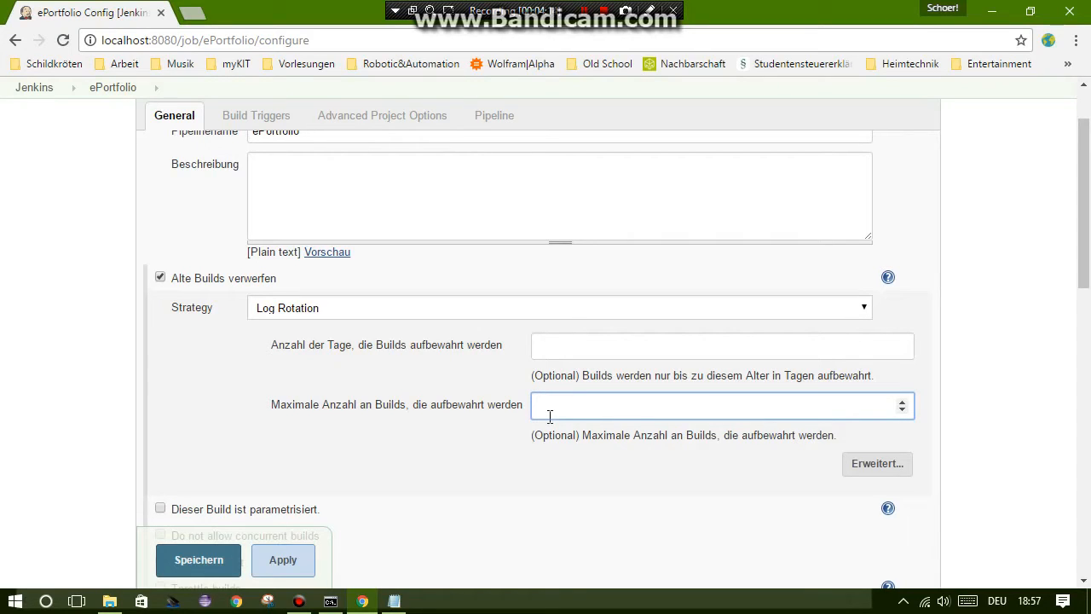
{"action": "type", "text": "5"}
Step: Review the remaining general options, the build triggers and the Pipeline script definition in the ePortfolio configuration
{"action": "scroll", "coordinate": [492, 483], "scroll_direction": "down", "scroll_amount": 2}
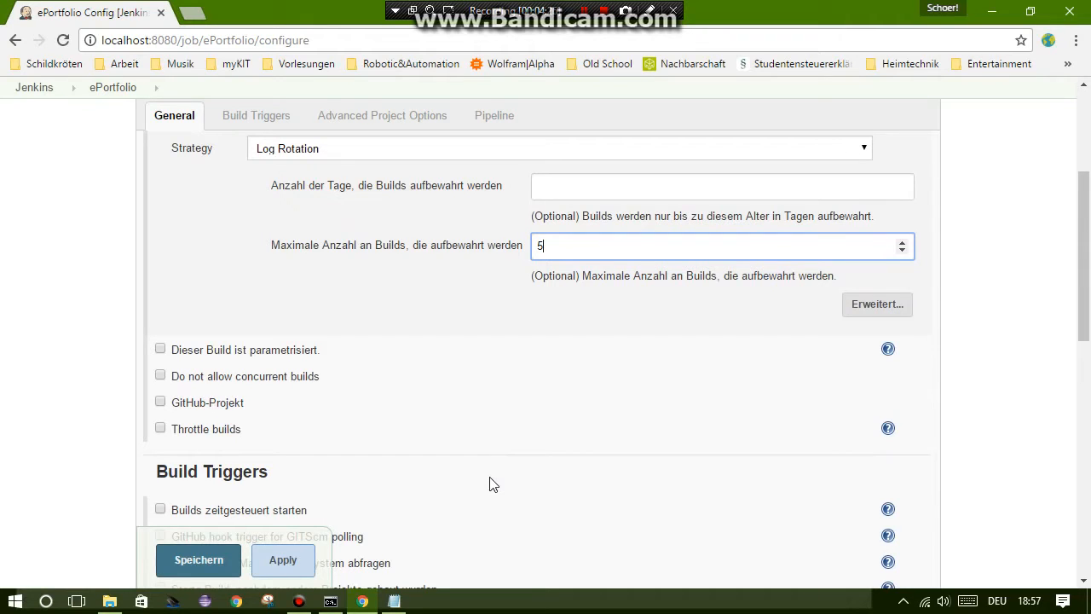
{"action": "scroll", "coordinate": [470, 424], "scroll_direction": "down", "scroll_amount": 1}
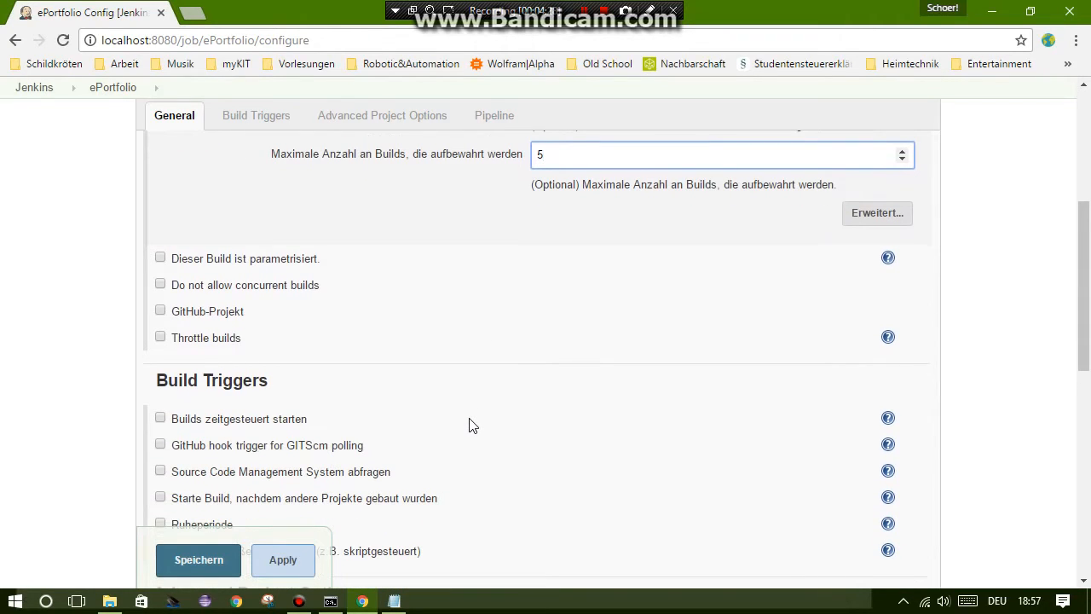
{"action": "scroll", "coordinate": [473, 425], "scroll_direction": "down", "scroll_amount": 2}
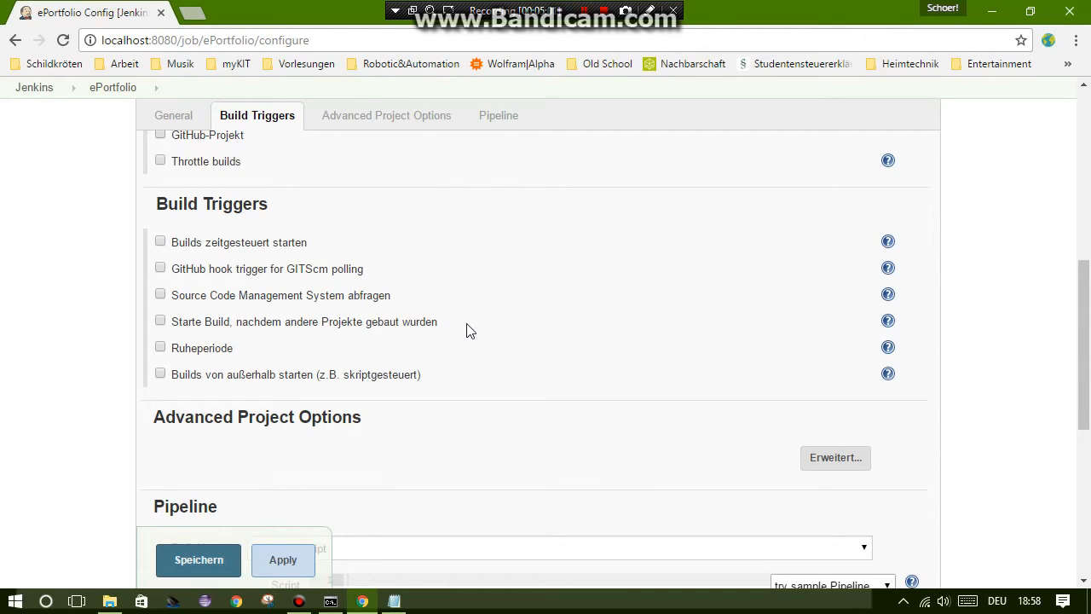
{"action": "scroll", "coordinate": [466, 330], "scroll_direction": "down", "scroll_amount": 2}
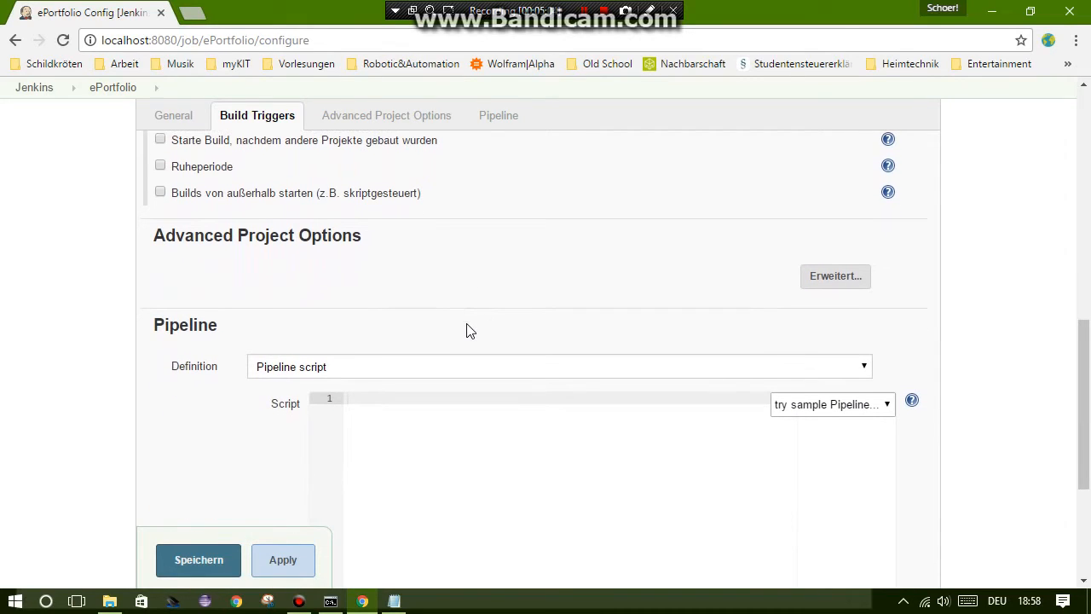
{"action": "scroll", "coordinate": [467, 328], "scroll_direction": "down", "scroll_amount": 2}
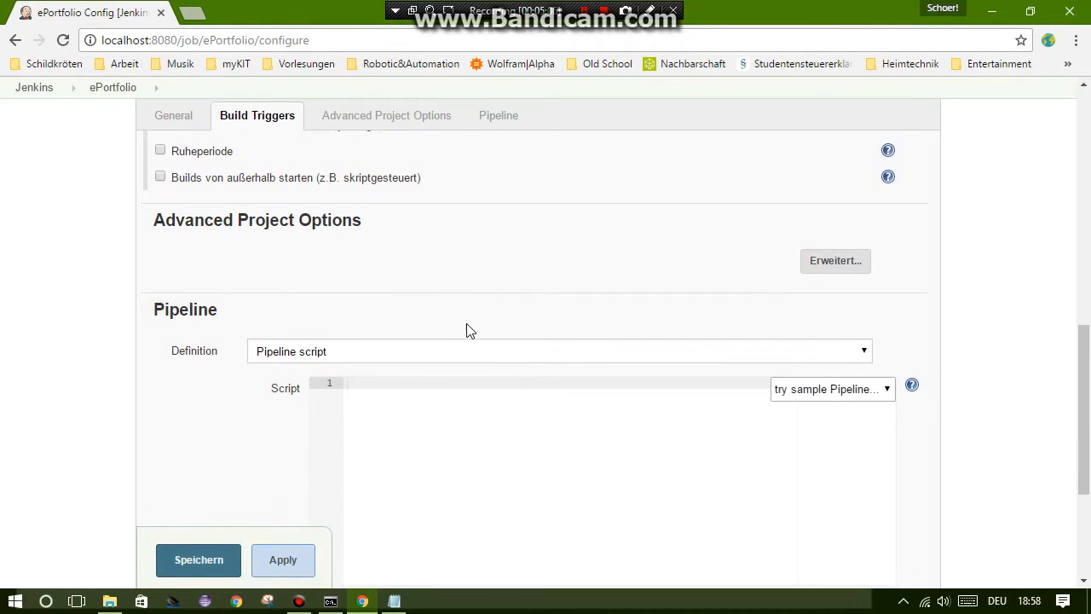
{"action": "scroll", "coordinate": [468, 324], "scroll_direction": "down", "scroll_amount": 1}
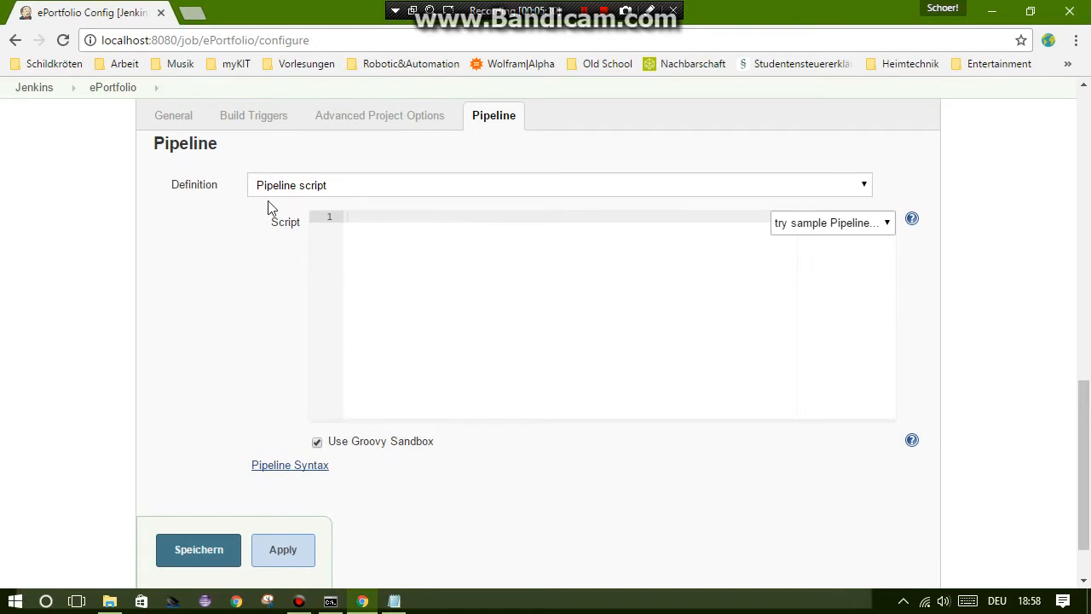
Step: In a new browser tab, go to the account's page on gist.github.com and open the Jenkinsfile gist for the simple Maven project
{"action": "left_click", "coordinate": [193, 15]}
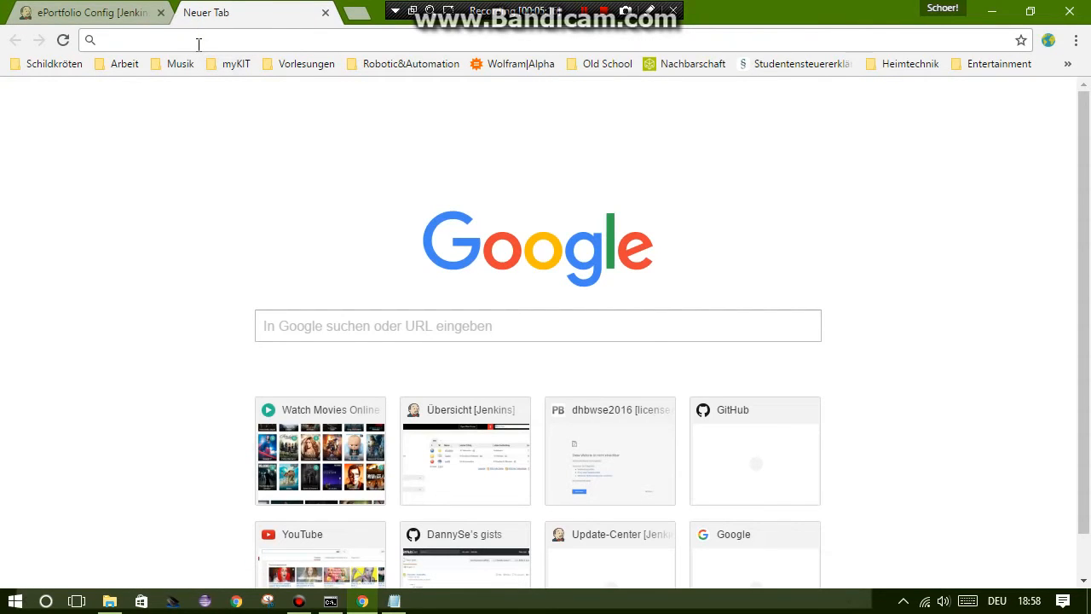
{"action": "type", "text": "gist.github.com"}
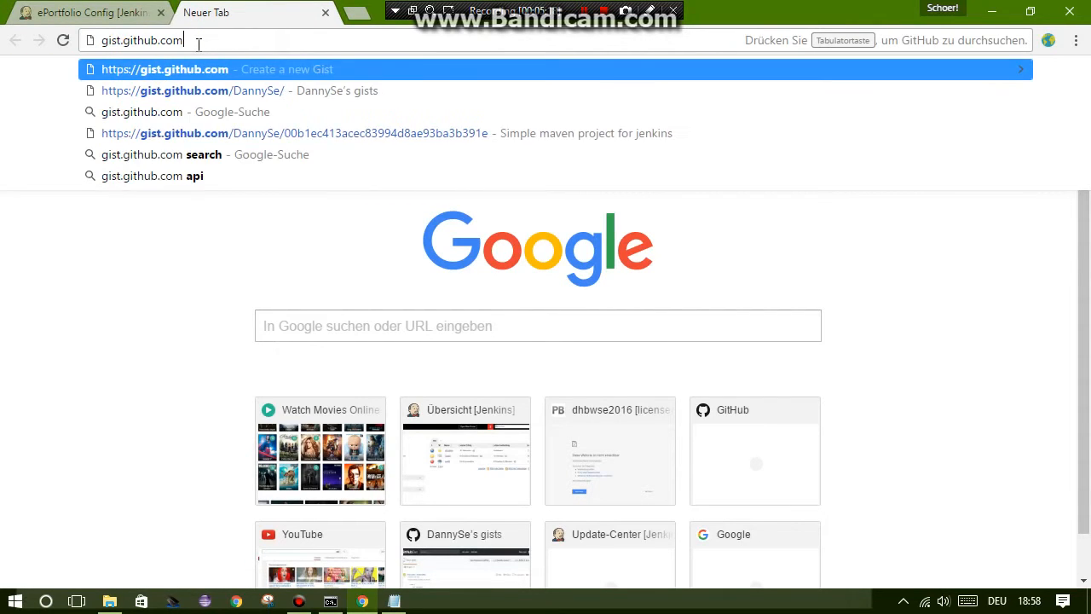
{"action": "type", "text": "/"}
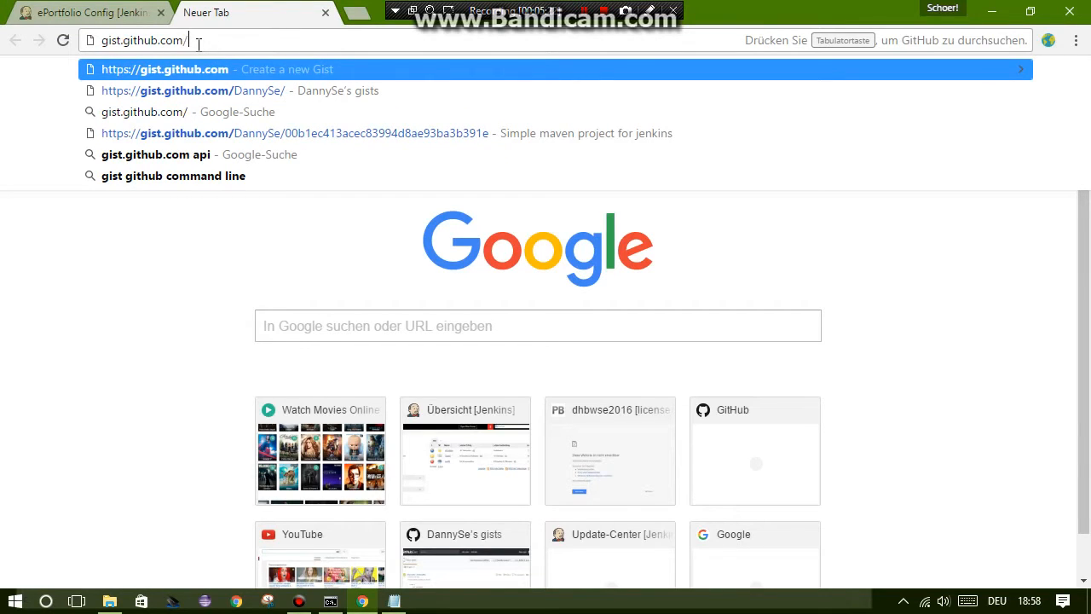
{"action": "type", "text": "DannySe/"}
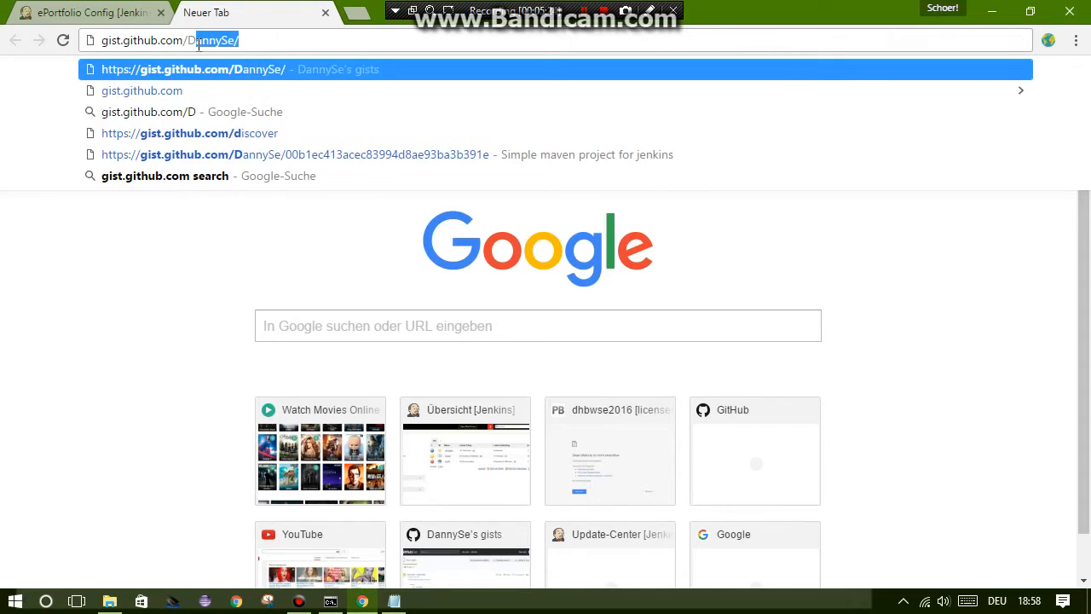
{"action": "key", "text": "Right"}
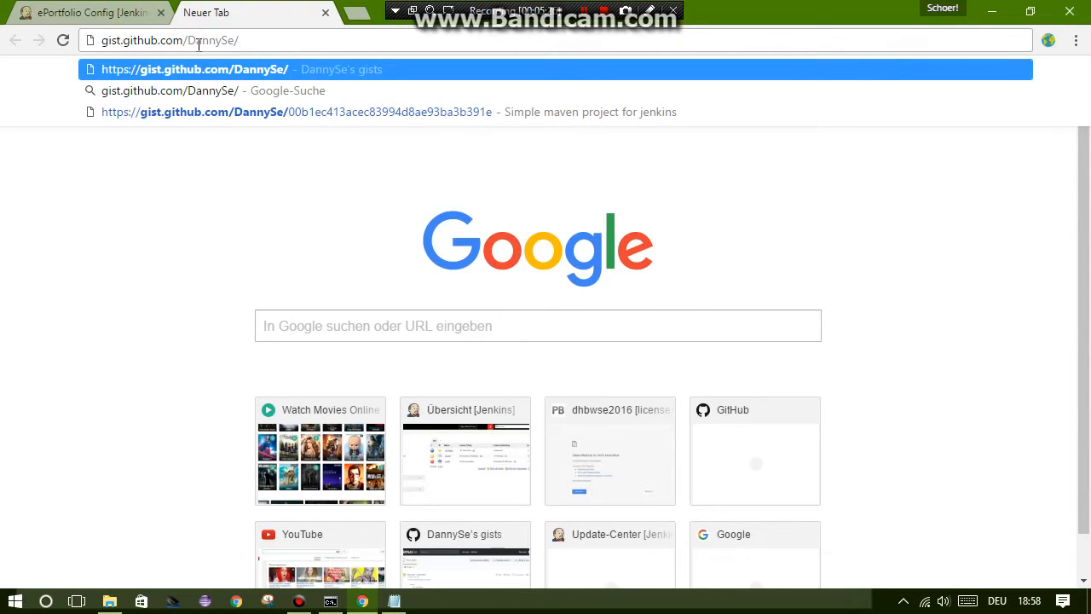
{"action": "key", "text": "Return"}
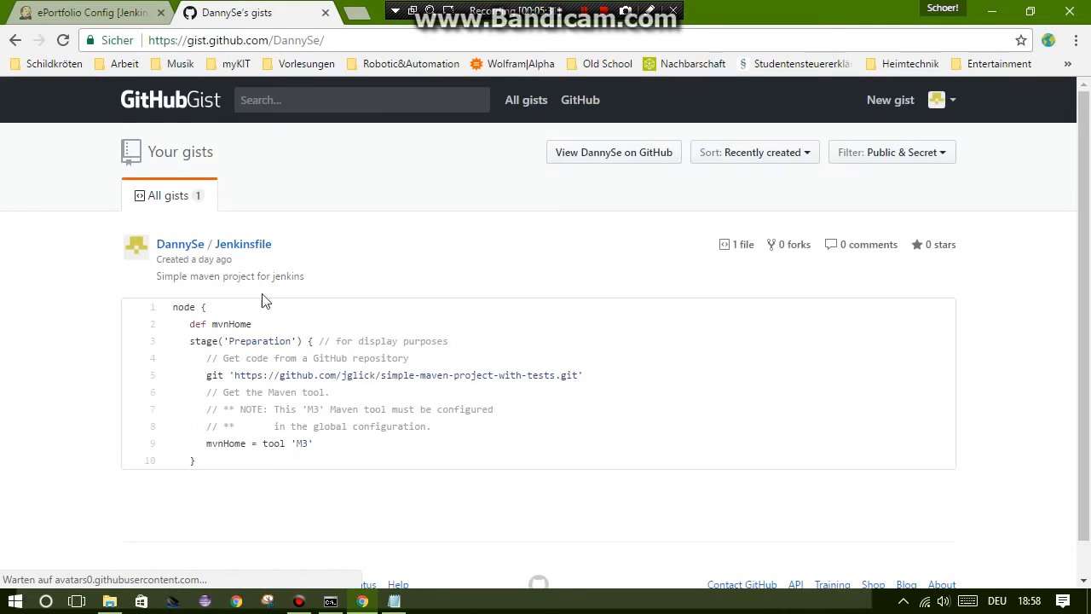
{"action": "left_click", "coordinate": [284, 347]}
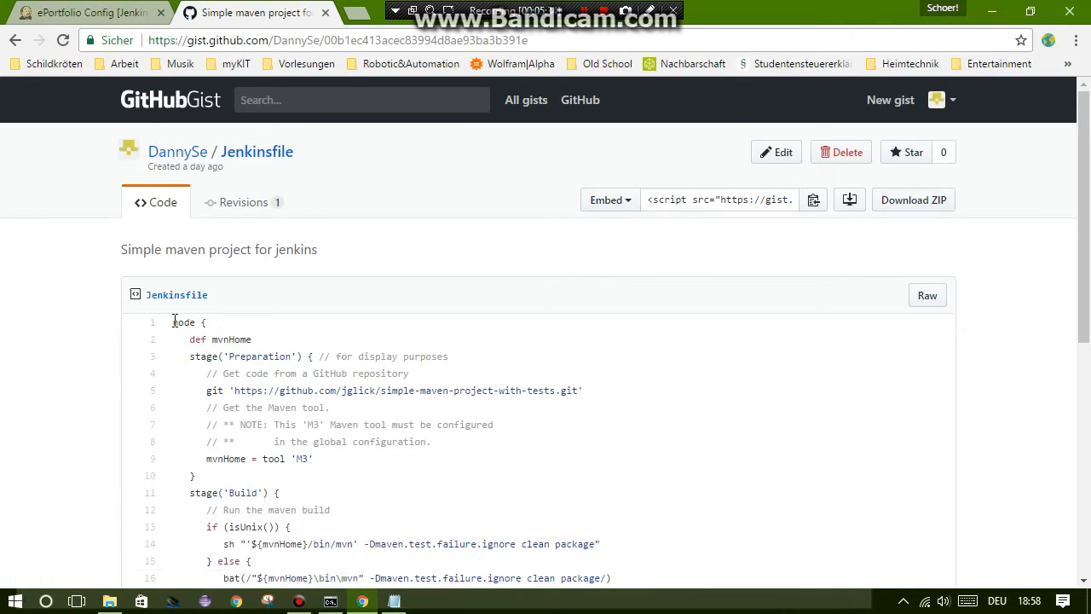
Step: Copy the complete Jenkinsfile code from the gist and paste it into the Pipeline script of ePortfolio
{"action": "left_click_drag", "start_coordinate": [174, 320], "coordinate": [304, 555]}
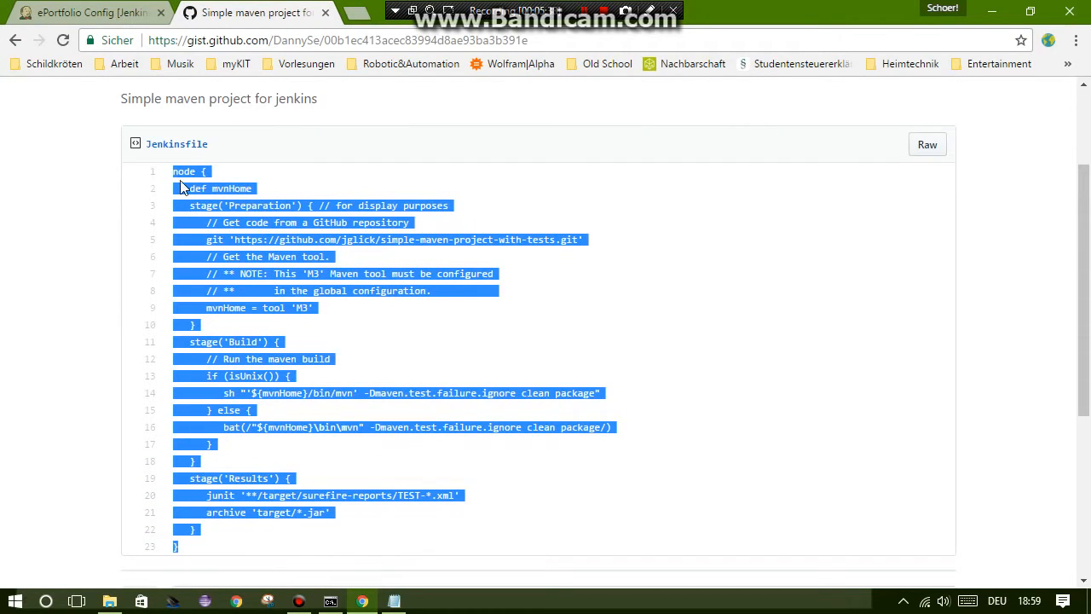
{"action": "left_click", "coordinate": [120, 12]}
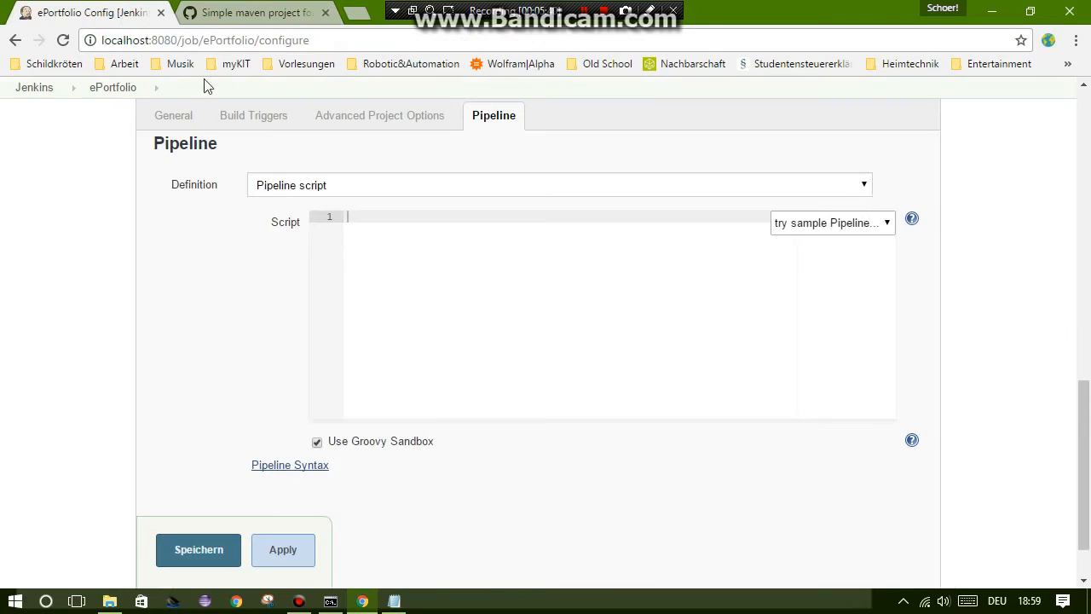
{"action": "type", "text": "node {    def mvnHome    stage('Preparation') { // for display purposes       // Get some code from a GitHub repository       git 'https://github.com/jglick/simple-maven-project-with-tests.git'       // Get the Maven tool.       // ** NOTE: This 'M3' Maven tool must be configured       // **       in the global configuration.       mvnHome = tool 'M3'    }    stage('Build') {       // Run the maven build       if (isUnix()) {          sh \"'${mvnHome}/bin/mvn' -Dmaven.test.failure.ignore clean package\"       } else {          bat(/\"${mvnHome}\\bin\\mvn\" -Dmaven.test.failure.ignore clean package/)       }    }    stage('Results') {       junit '**/target/surefire-reports/TEST-*.xml'       archive 'target/*.jar'    } }"}
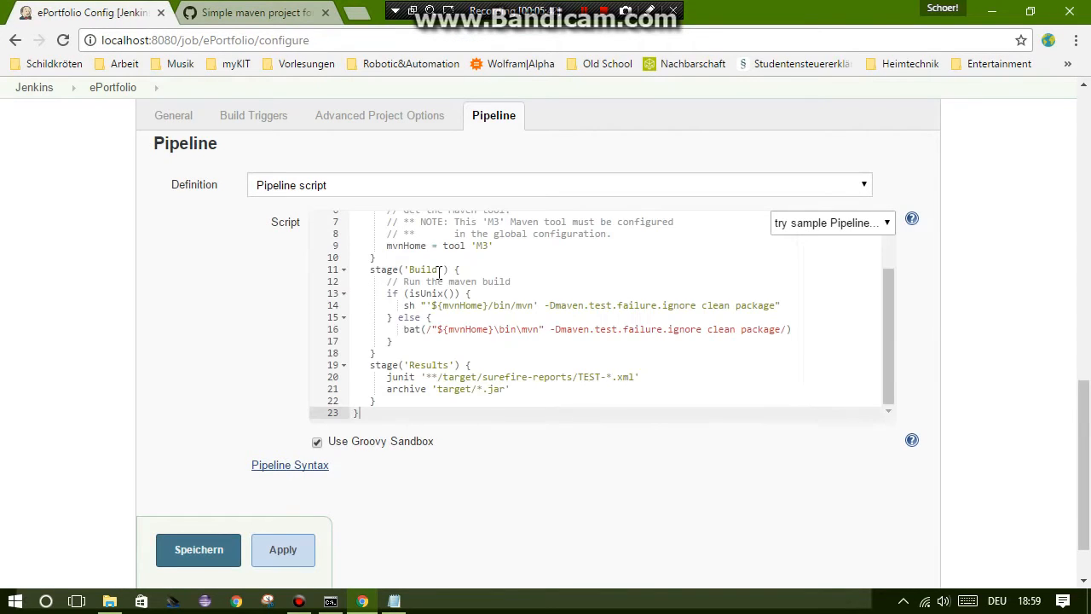
Step: Examine the structure of the pipeline script: the enclosing node block and its Preparation, Build and Results stages
{"action": "left_click_drag", "start_coordinate": [890, 323], "coordinate": [882, 261]}
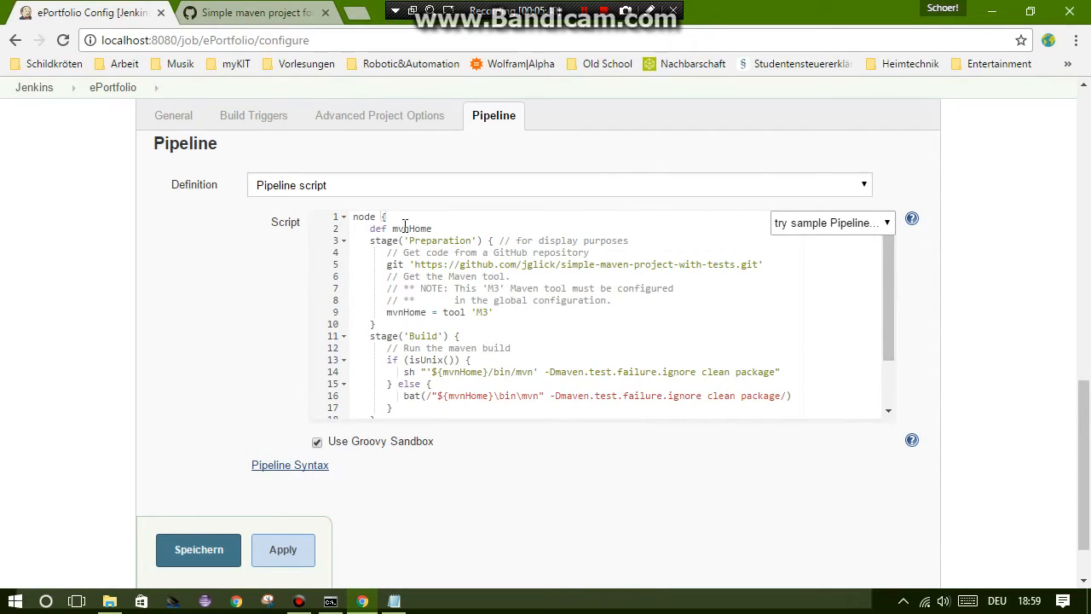
{"action": "left_click", "coordinate": [343, 217]}
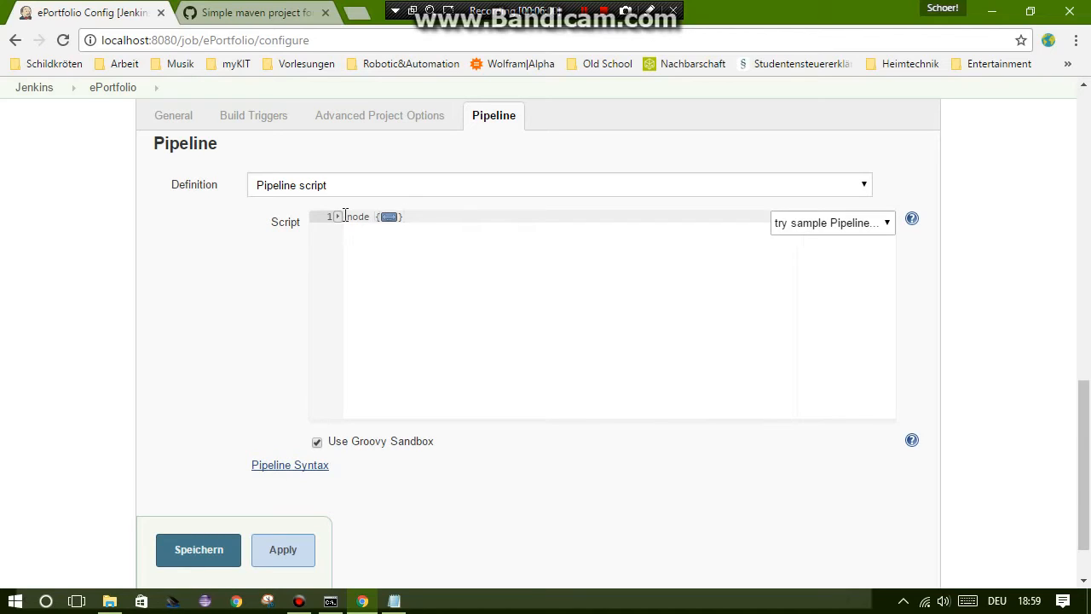
{"action": "left_click", "coordinate": [340, 218]}
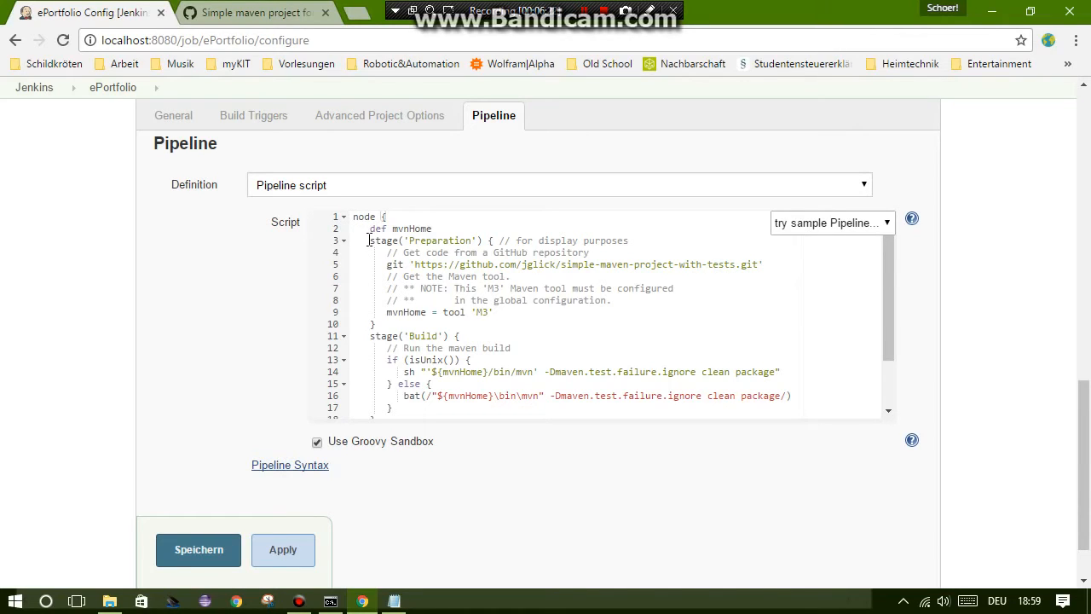
{"action": "left_click_drag", "start_coordinate": [372, 335], "coordinate": [465, 335]}
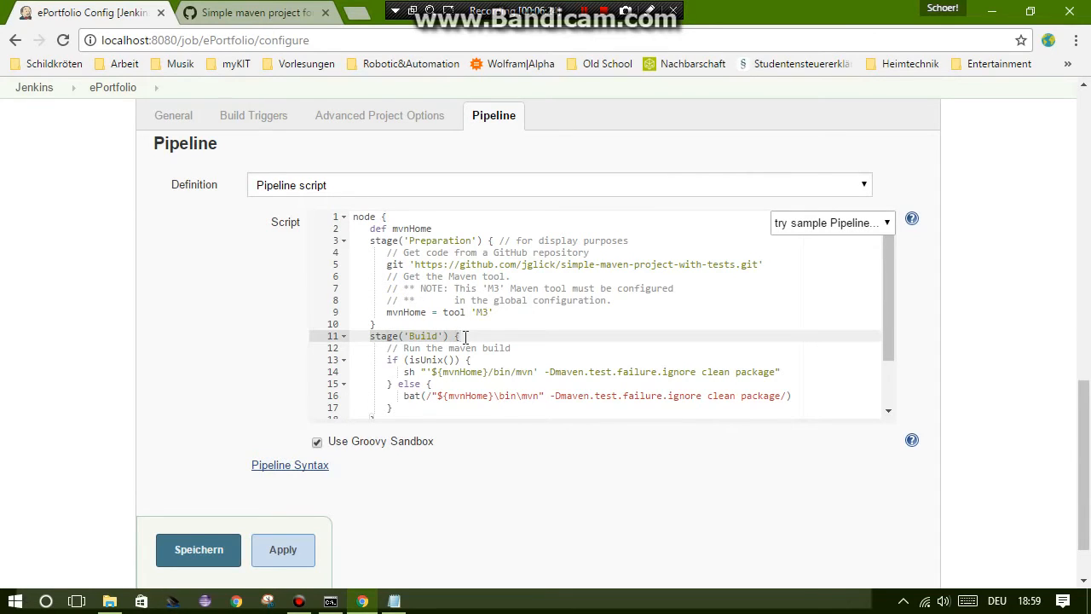
{"action": "scroll", "coordinate": [465, 335], "scroll_direction": "down", "scroll_amount": 2}
{"action": "left_click_drag", "start_coordinate": [364, 365], "coordinate": [537, 375]}
{"action": "left_click", "coordinate": [499, 350]}
{"action": "scroll", "coordinate": [499, 350], "scroll_direction": "down", "scroll_amount": 2}
{"action": "scroll", "coordinate": [502, 347], "scroll_direction": "up", "scroll_amount": 2}
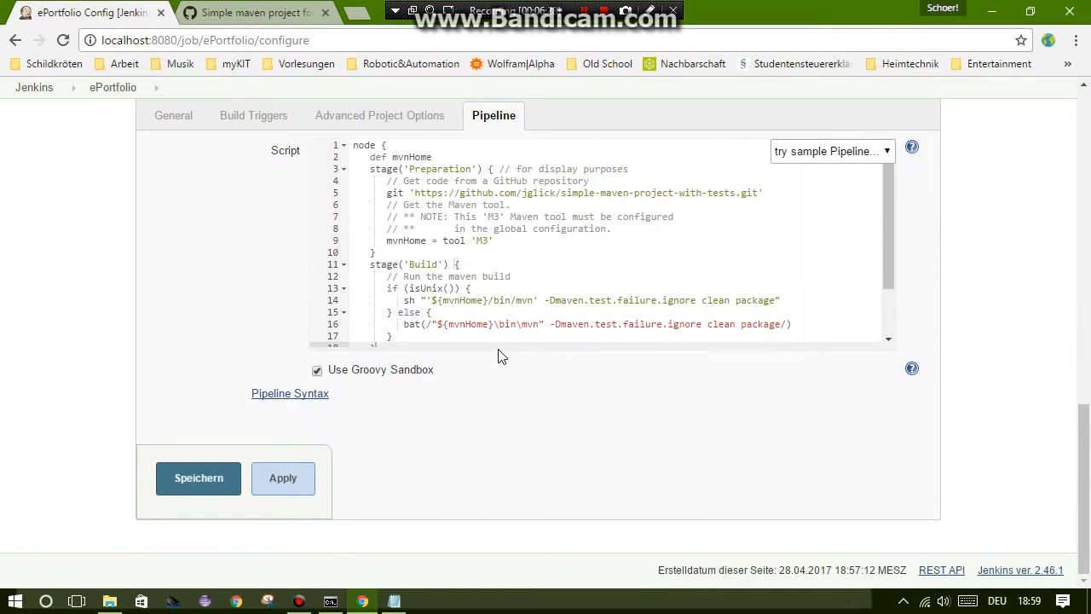
{"action": "scroll", "coordinate": [843, 217], "scroll_direction": "up", "scroll_amount": 1}
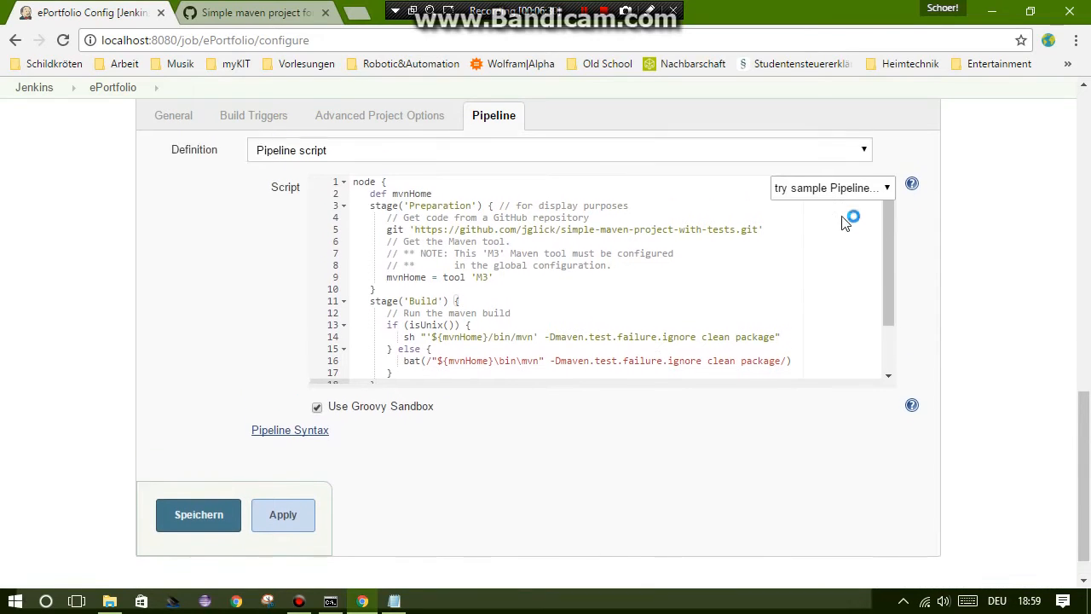
{"action": "scroll", "coordinate": [844, 222], "scroll_direction": "up", "scroll_amount": 1}
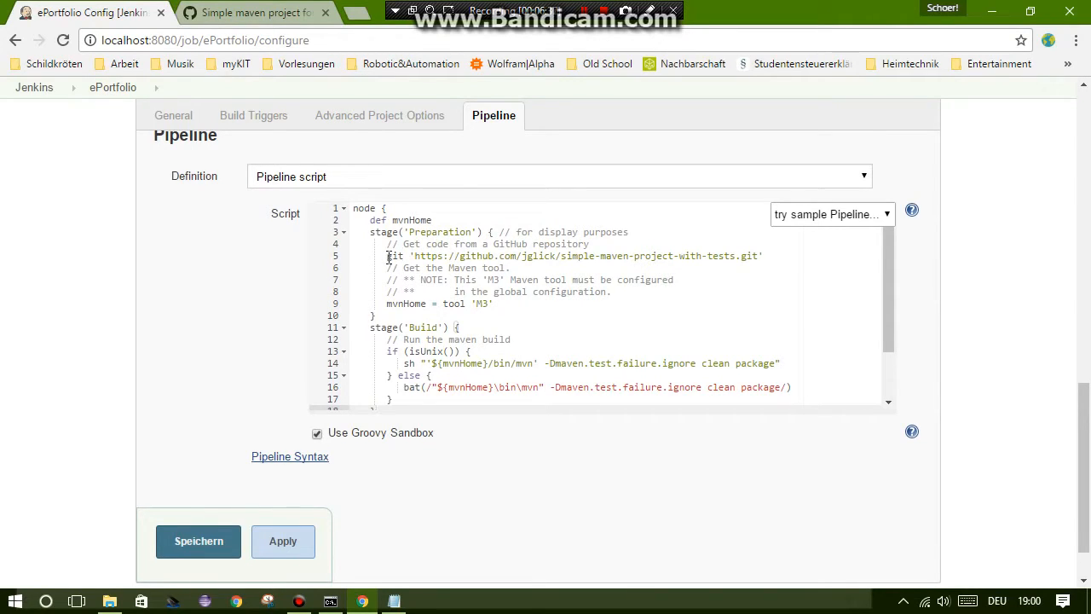
Step: Examine the Git repository line, the mvnHome variable and the Maven tool assignment used by the Preparation stage
{"action": "left_click_drag", "start_coordinate": [388, 256], "coordinate": [767, 259]}
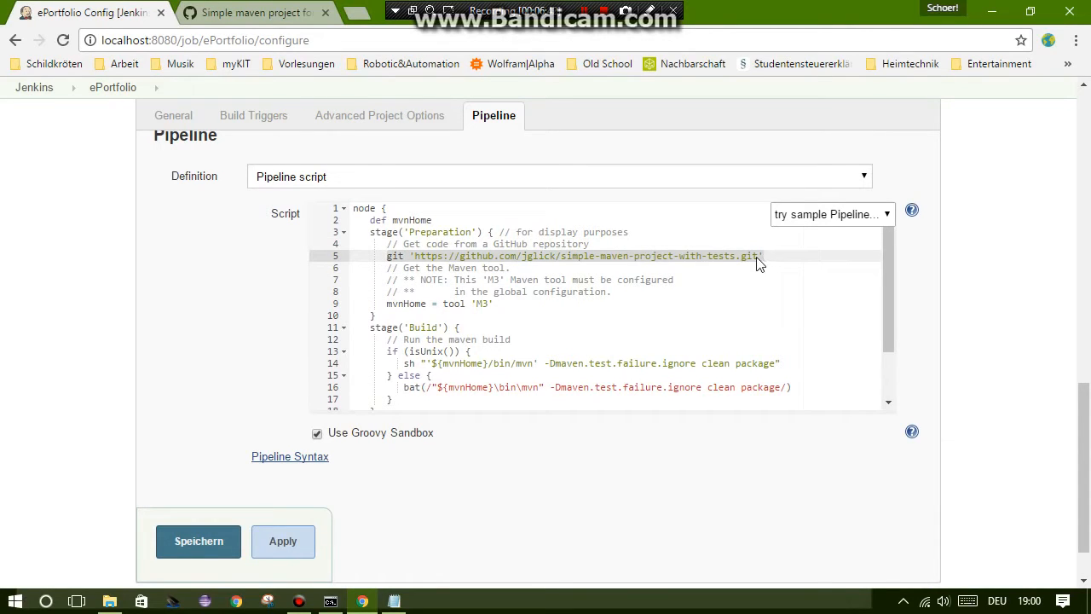
{"action": "left_click", "coordinate": [759, 257]}
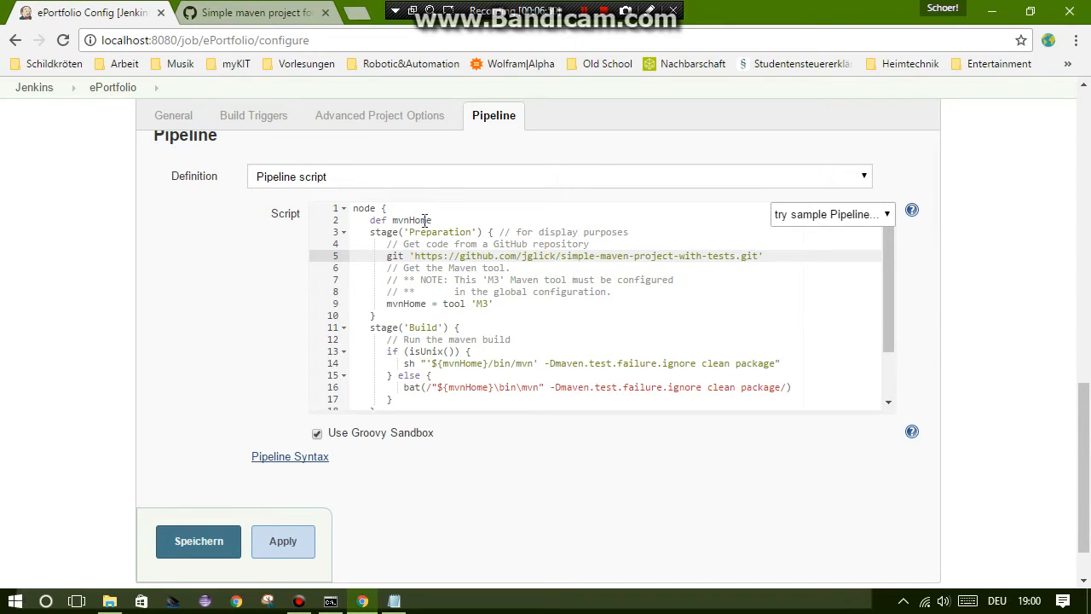
{"action": "double_click", "coordinate": [397, 220]}
{"action": "left_click", "coordinate": [445, 220]}
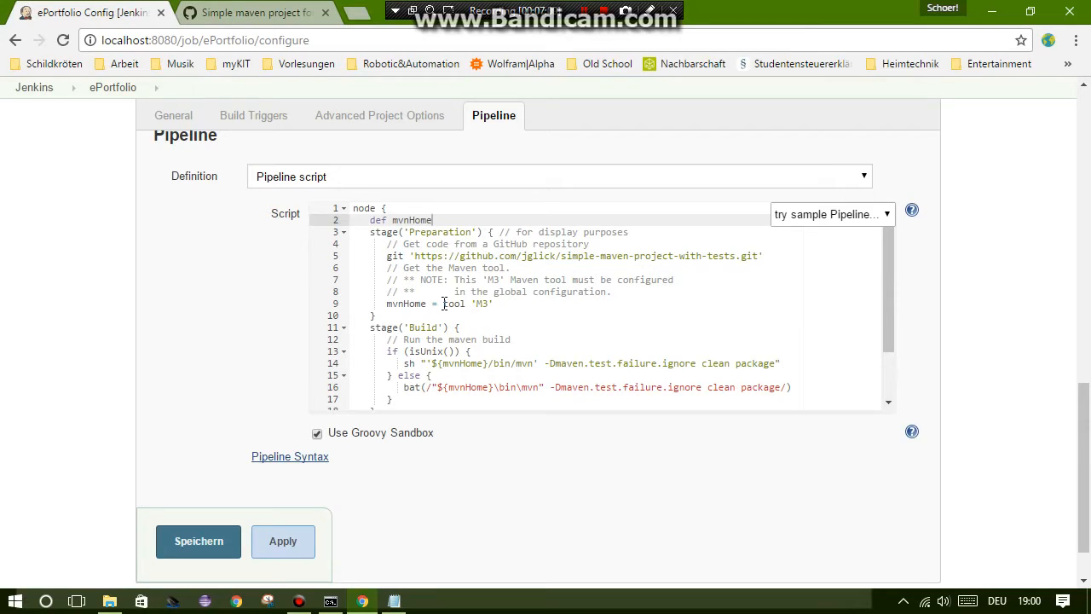
{"action": "left_click_drag", "start_coordinate": [443, 303], "coordinate": [495, 311]}
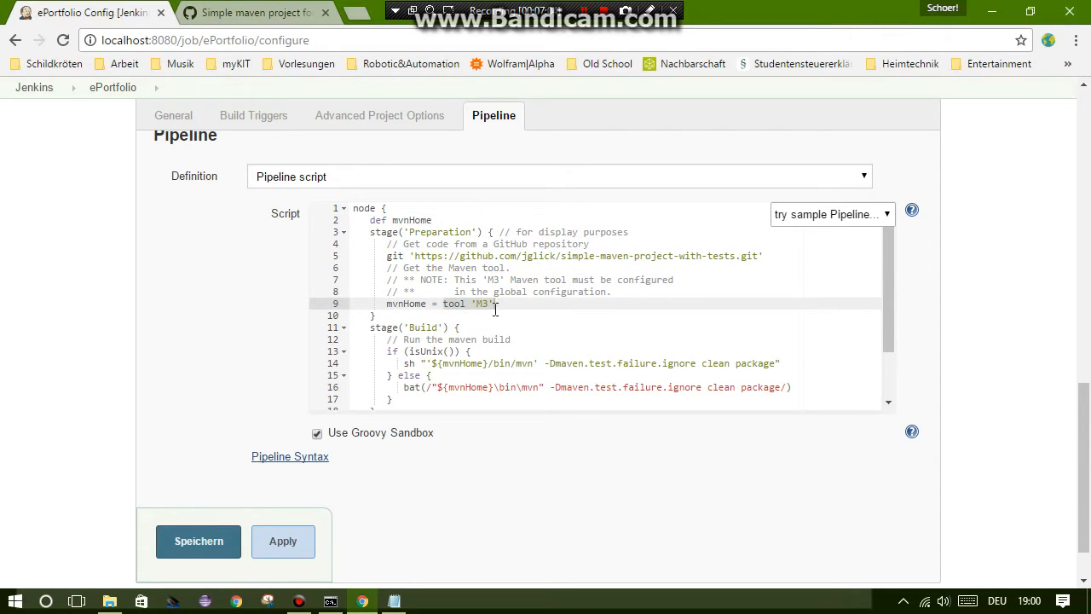
{"action": "left_click", "coordinate": [501, 315]}
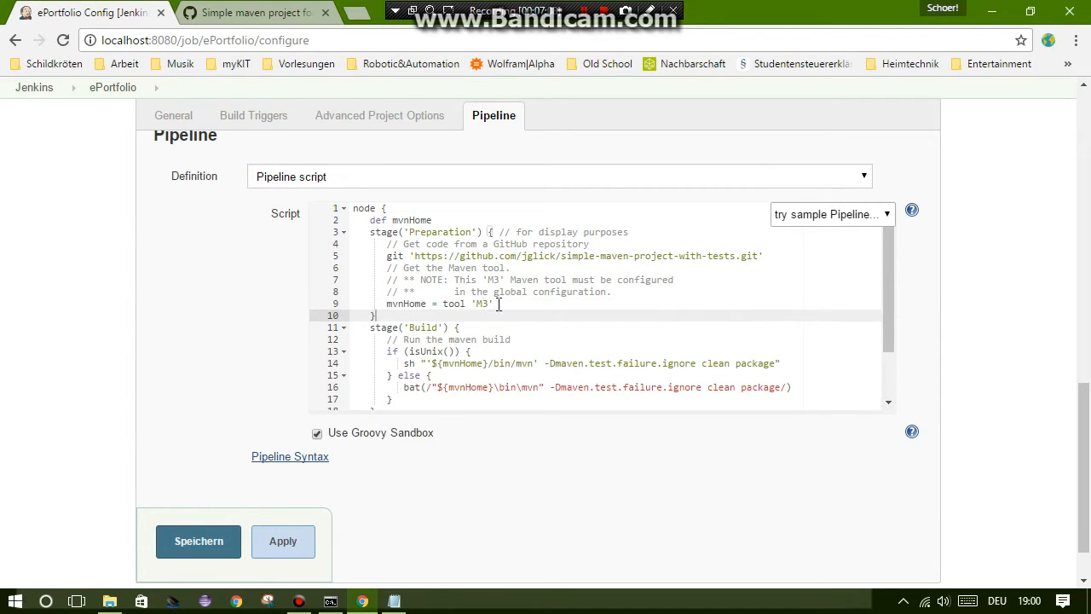
Step: Examine the script's Build stage with its isUnix condition, mvnHome-based sh and bat Maven commands, and the Results stage below it
{"action": "scroll", "coordinate": [502, 319], "scroll_direction": "down", "scroll_amount": 1}
{"action": "scroll", "coordinate": [502, 319], "scroll_direction": "down", "scroll_amount": 1}
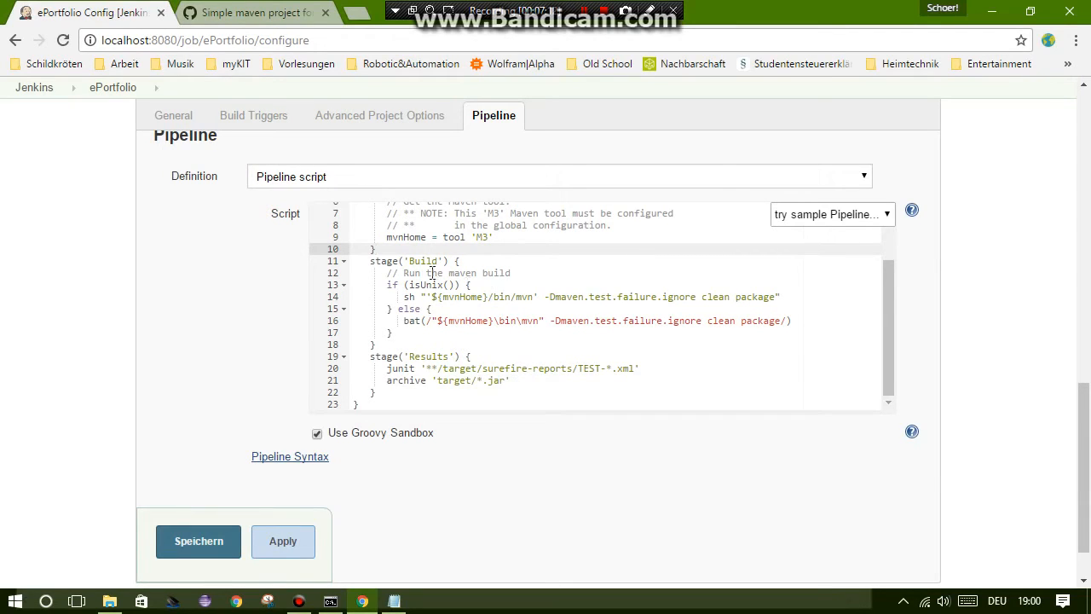
{"action": "left_click", "coordinate": [471, 260]}
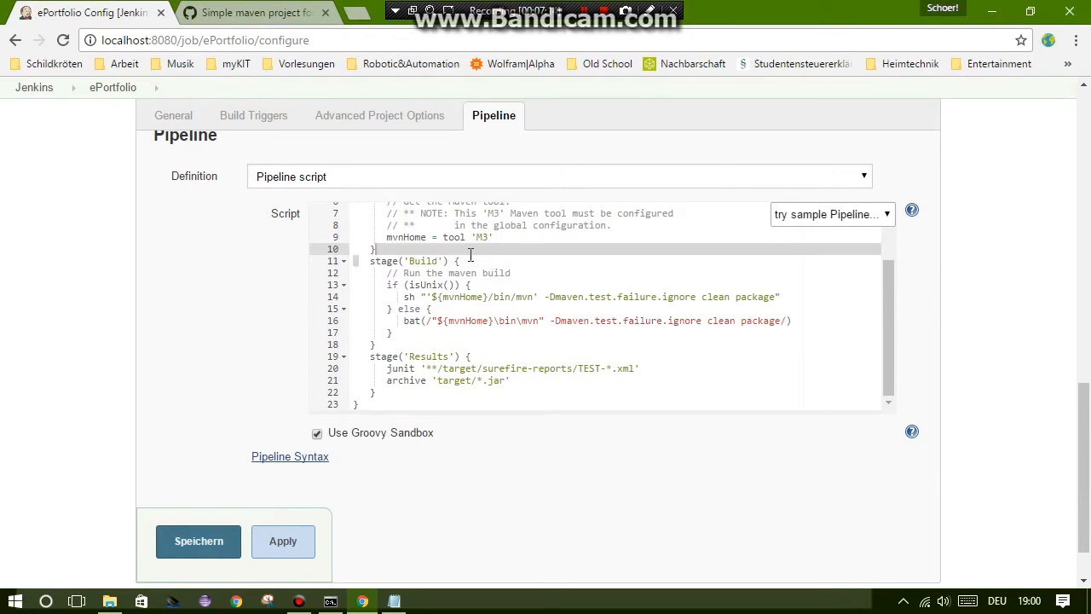
{"action": "left_click", "coordinate": [440, 286]}
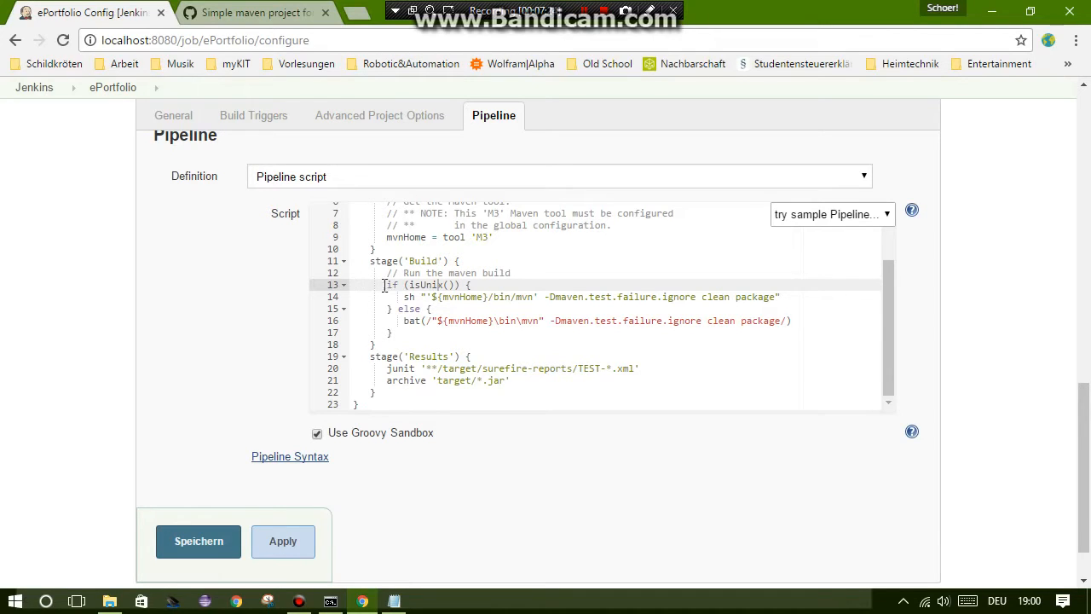
{"action": "left_click", "coordinate": [411, 296]}
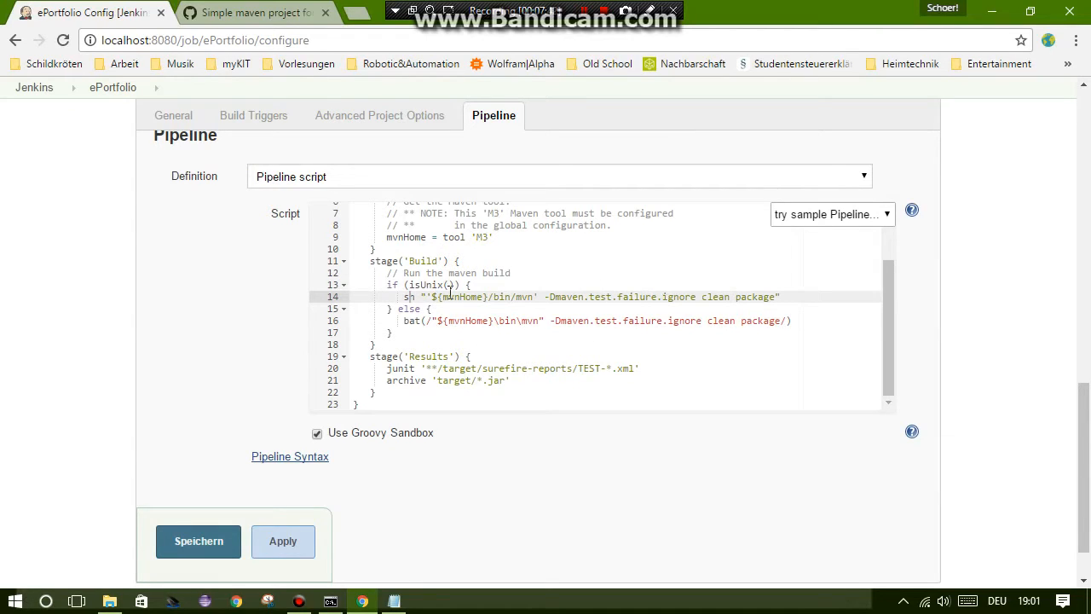
{"action": "left_click_drag", "start_coordinate": [444, 301], "coordinate": [488, 297]}
{"action": "left_click", "coordinate": [701, 321]}
{"action": "left_click_drag", "start_coordinate": [617, 319], "coordinate": [543, 324]}
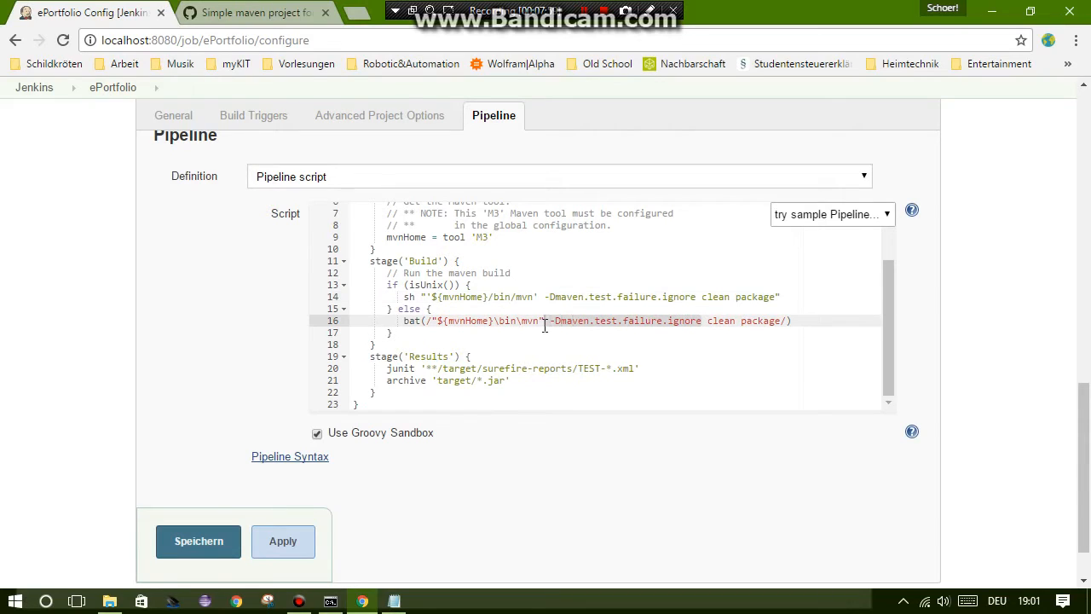
{"action": "left_click", "coordinate": [597, 339]}
{"action": "scroll", "coordinate": [598, 339], "scroll_direction": "down", "scroll_amount": 2}
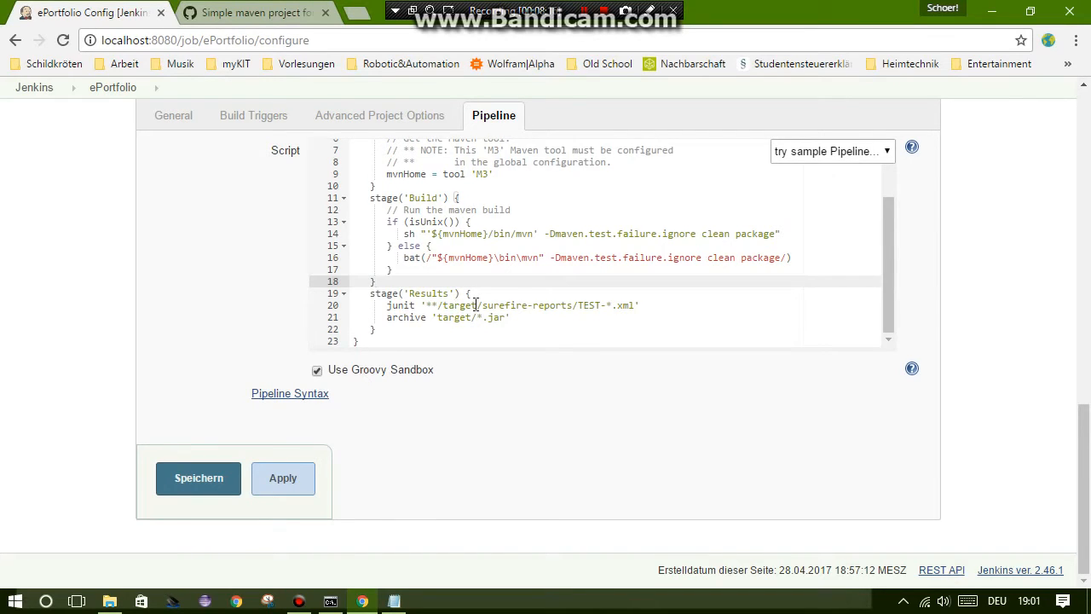
{"action": "scroll", "coordinate": [476, 305], "scroll_direction": "up", "scroll_amount": 3}
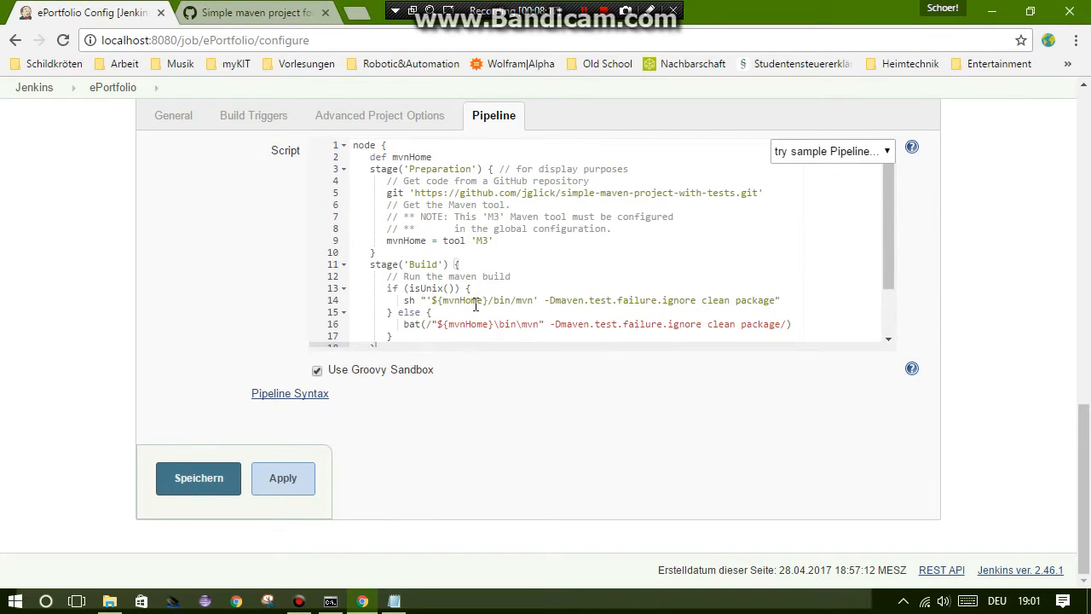
Step: Save the ePortfolio pipeline configuration and start its first build
{"action": "left_click", "coordinate": [215, 484]}
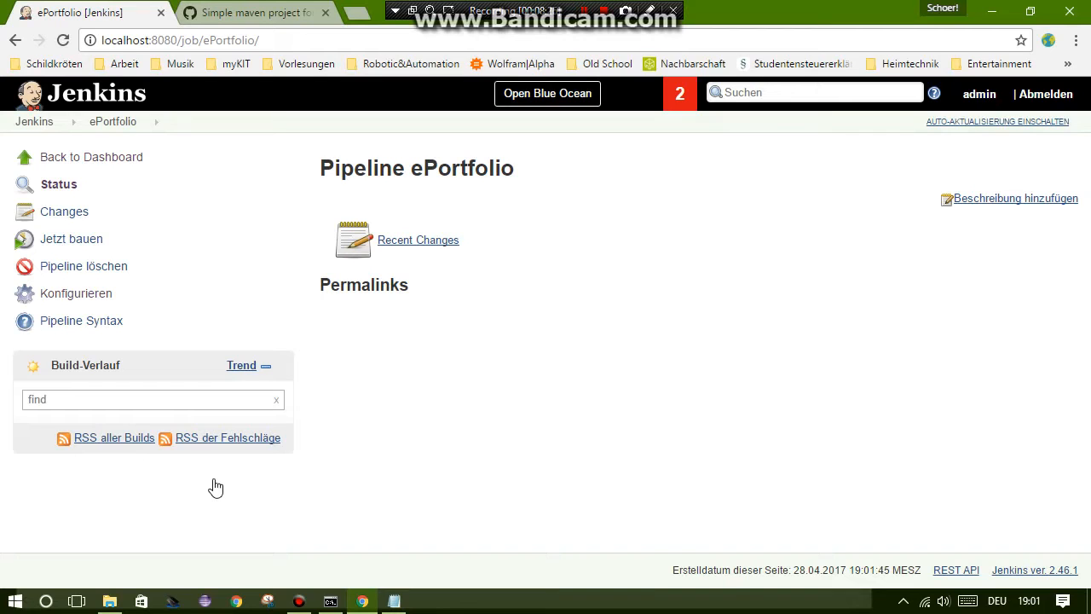
{"action": "left_click", "coordinate": [78, 249]}
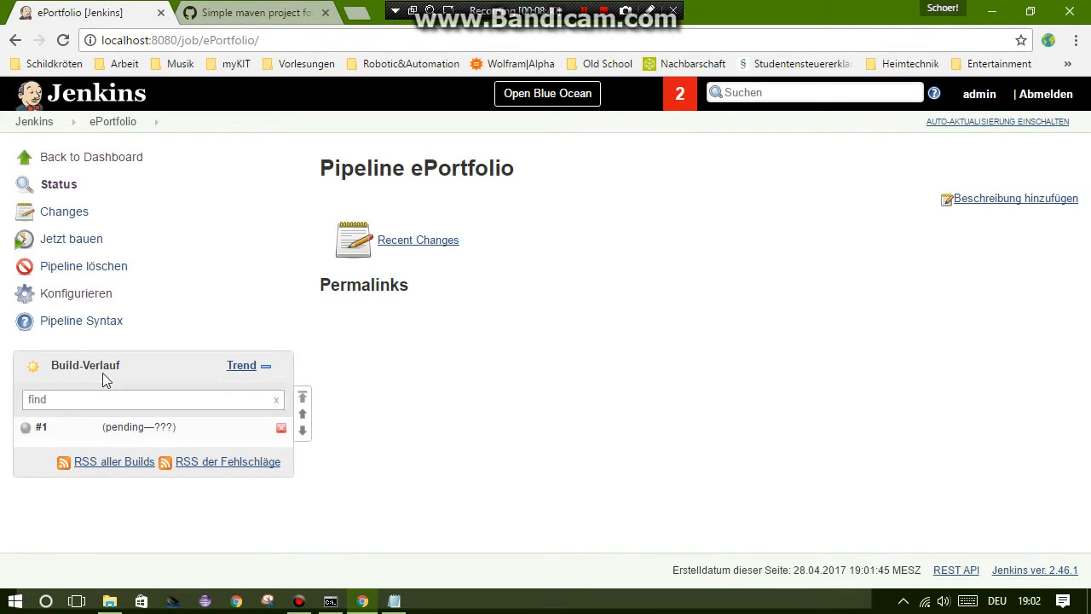
{"action": "mouse_move", "coordinate": [147, 444]}
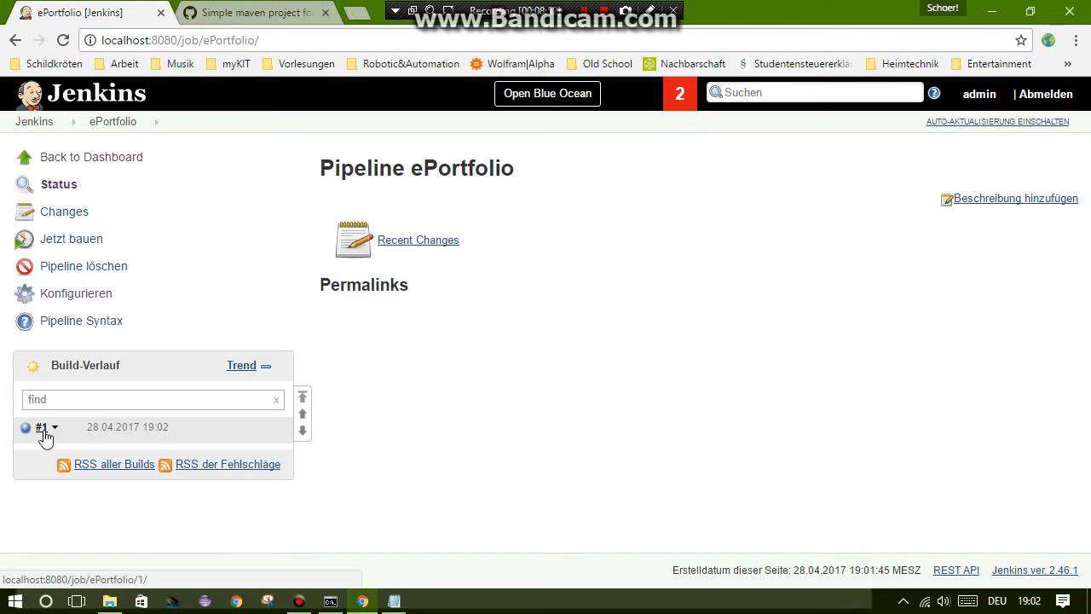
Step: Open the console output of build #1 and examine the node start, Preparation stage and Git checkout entries
{"action": "left_click", "coordinate": [43, 431]}
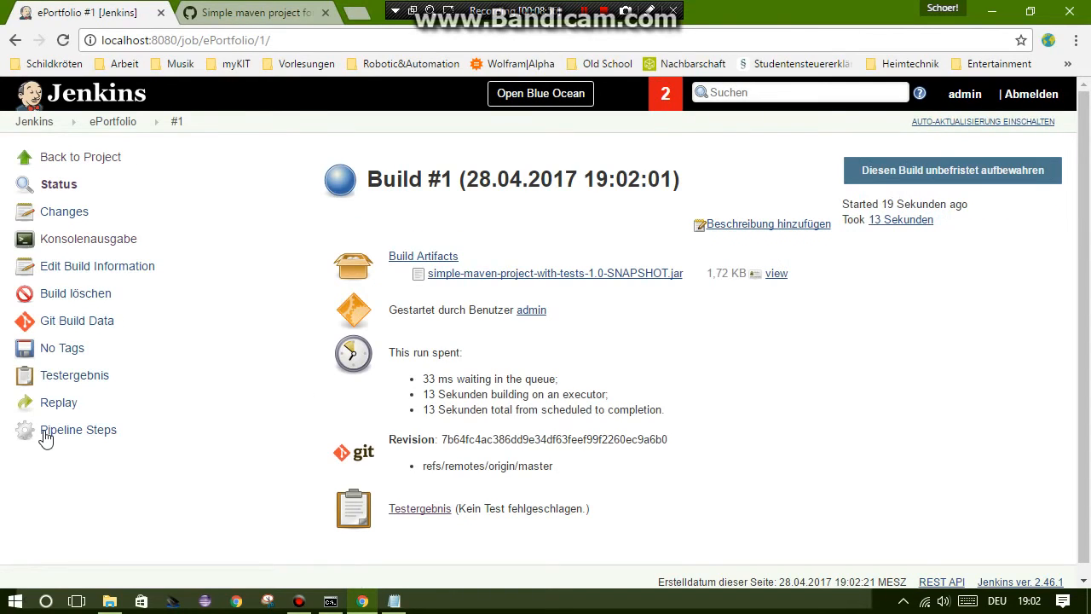
{"action": "left_click", "coordinate": [100, 240]}
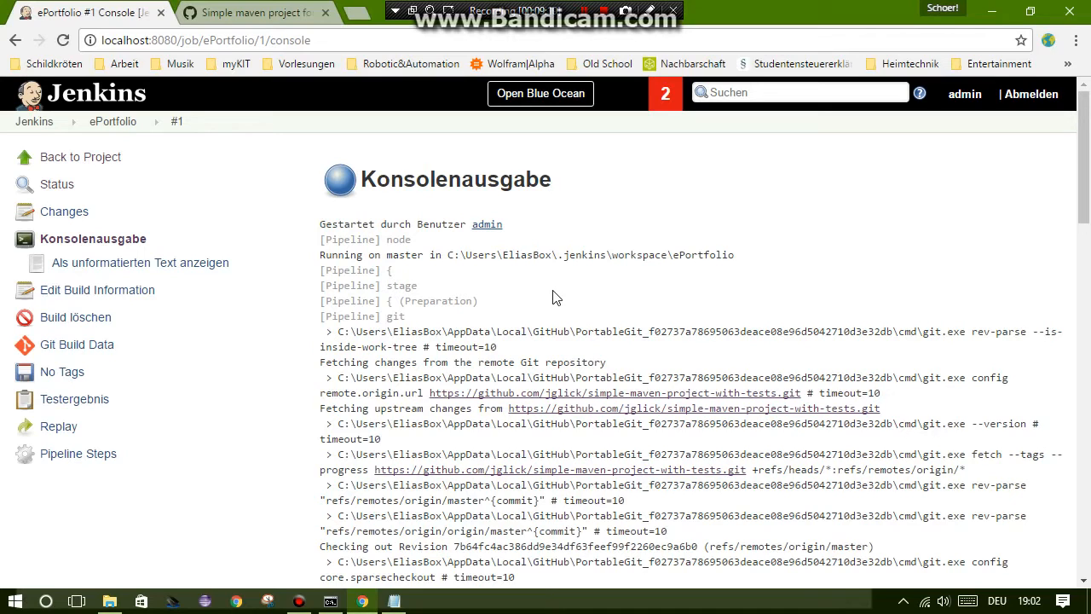
{"action": "left_click_drag", "start_coordinate": [320, 242], "coordinate": [424, 243]}
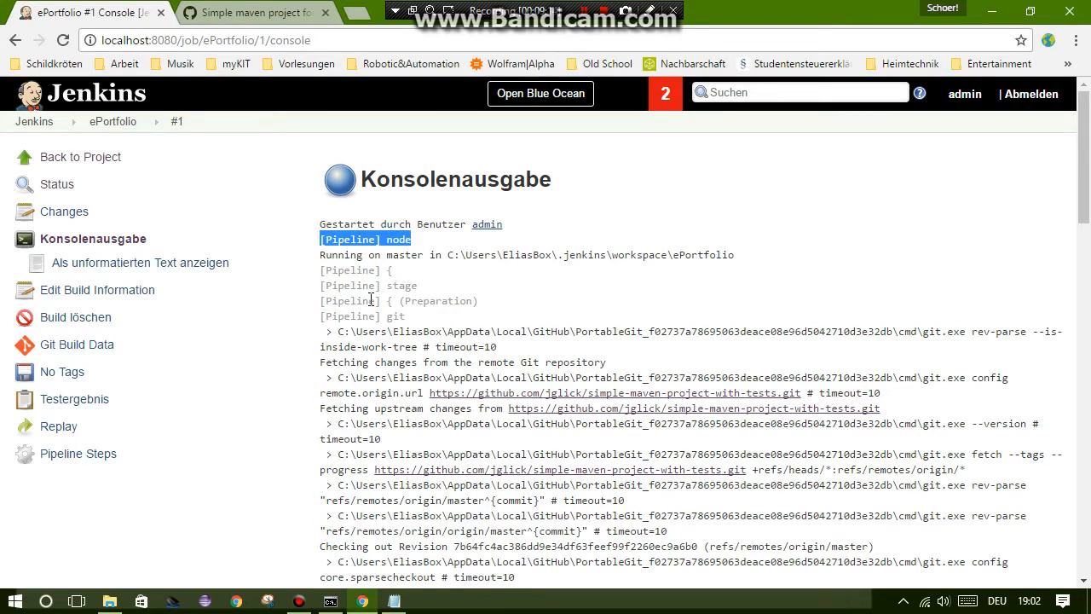
{"action": "left_click_drag", "start_coordinate": [321, 286], "coordinate": [486, 305]}
{"action": "scroll", "coordinate": [527, 360], "scroll_direction": "down", "scroll_amount": 2}
{"action": "scroll", "coordinate": [527, 366], "scroll_direction": "down", "scroll_amount": 4}
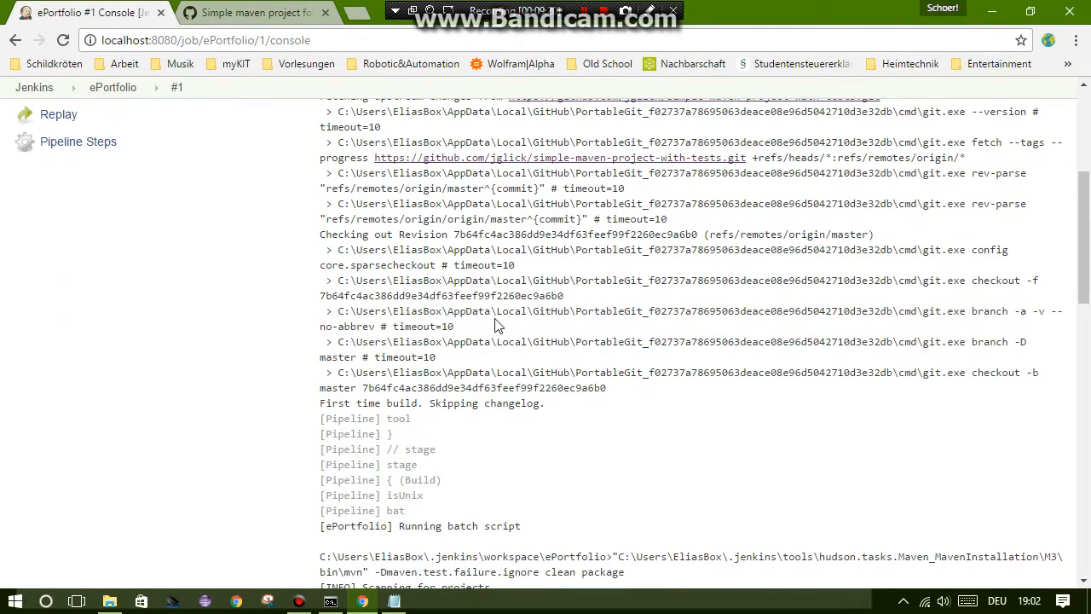
{"action": "scroll", "coordinate": [497, 322], "scroll_direction": "down", "scroll_amount": 1}
{"action": "scroll", "coordinate": [496, 320], "scroll_direction": "down", "scroll_amount": 2}
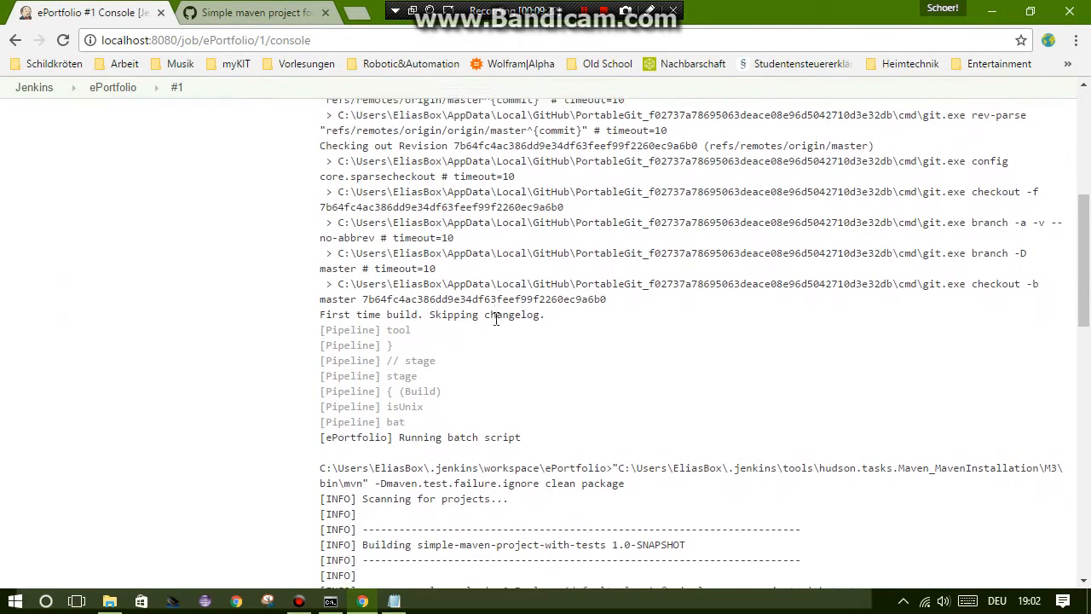
{"action": "scroll", "coordinate": [485, 329], "scroll_direction": "down", "scroll_amount": 3}
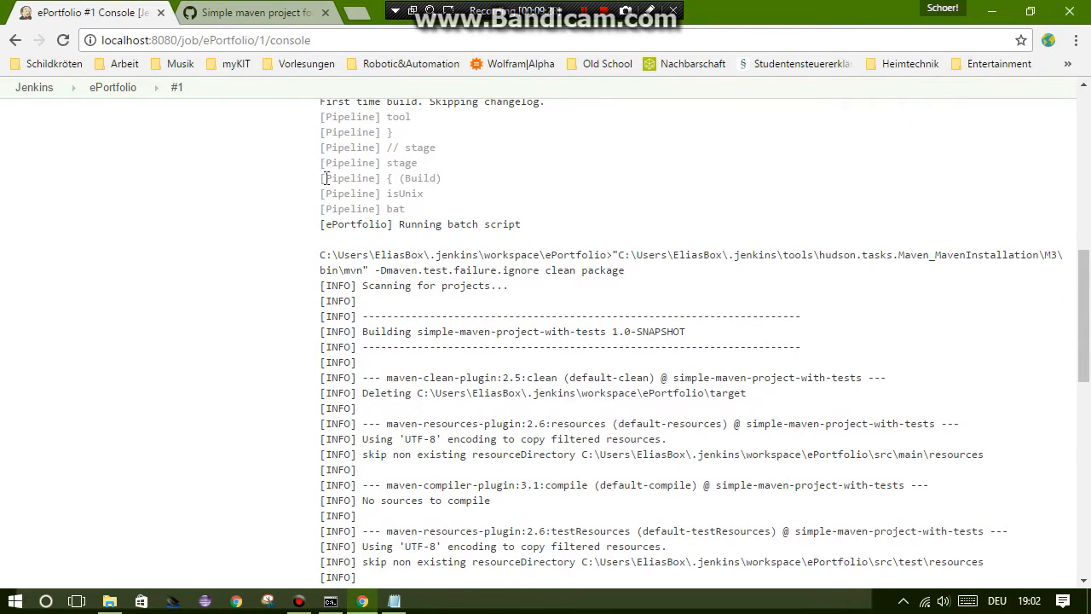
Step: Examine the Build stage entries in the console output and the Maven clean package command run by the batch script
{"action": "left_click_drag", "start_coordinate": [322, 177], "coordinate": [460, 191]}
{"action": "left_click", "coordinate": [447, 238]}
{"action": "scroll", "coordinate": [448, 239], "scroll_direction": "down", "scroll_amount": 1}
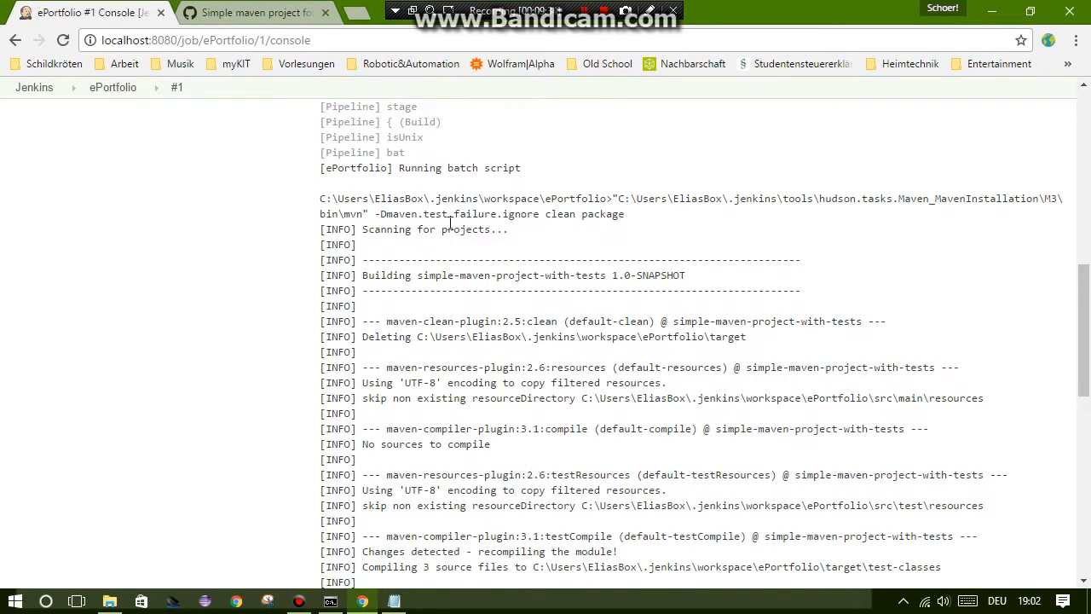
{"action": "left_click_drag", "start_coordinate": [627, 211], "coordinate": [320, 199]}
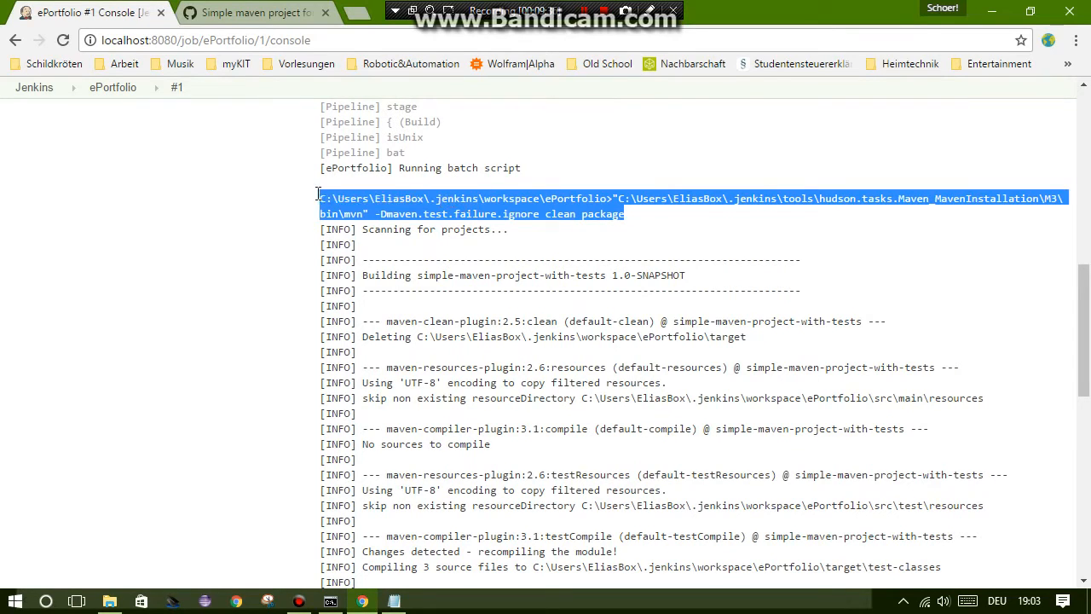
{"action": "scroll", "coordinate": [485, 255], "scroll_direction": "down", "scroll_amount": 1}
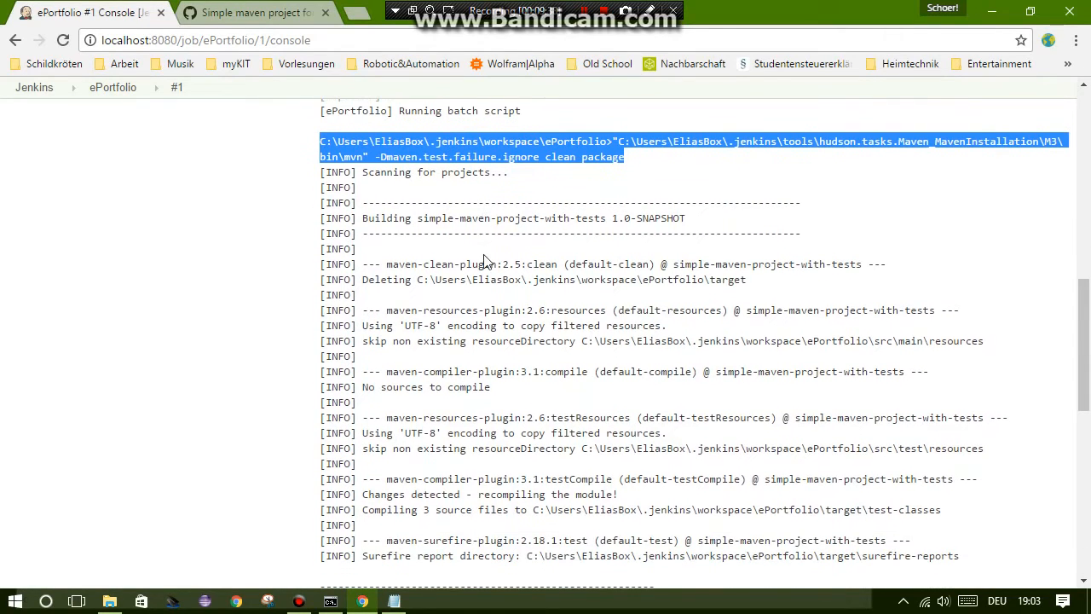
Step: Examine the test run, the Maven build status and the Results stage entries at the end of the console output
{"action": "scroll", "coordinate": [485, 260], "scroll_direction": "down", "scroll_amount": 6}
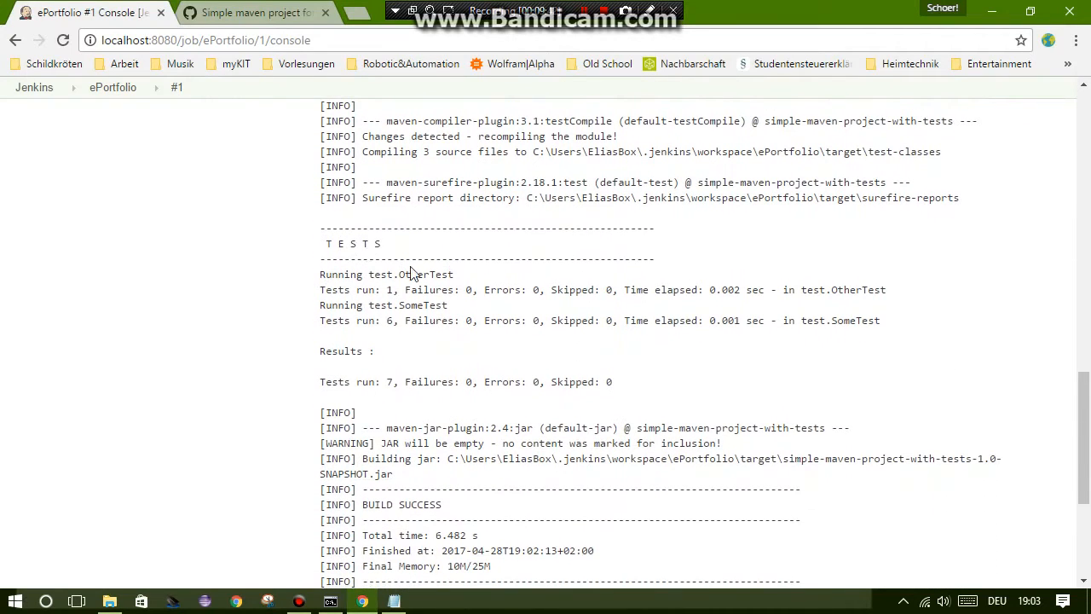
{"action": "scroll", "coordinate": [428, 331], "scroll_direction": "down", "scroll_amount": 2}
{"action": "scroll", "coordinate": [428, 330], "scroll_direction": "down", "scroll_amount": 3}
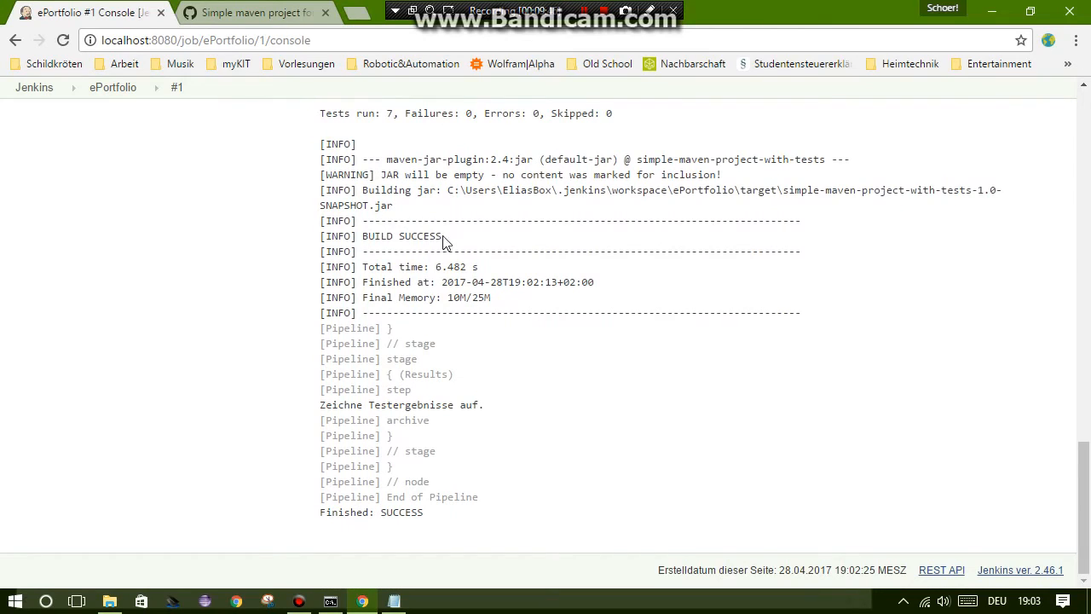
{"action": "left_click_drag", "start_coordinate": [443, 237], "coordinate": [300, 235]}
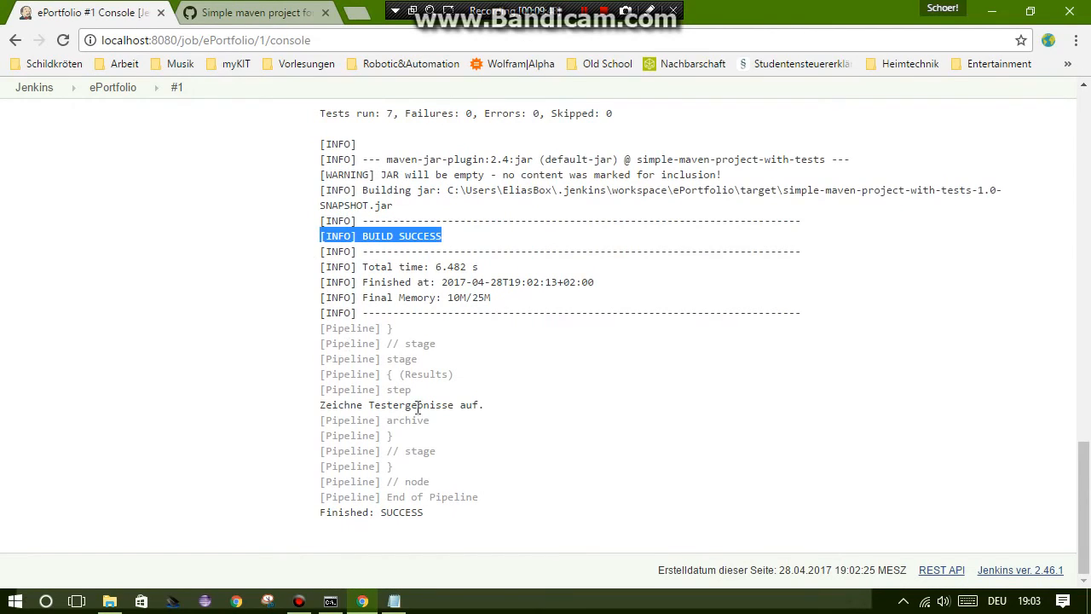
{"action": "left_click_drag", "start_coordinate": [497, 413], "coordinate": [284, 409]}
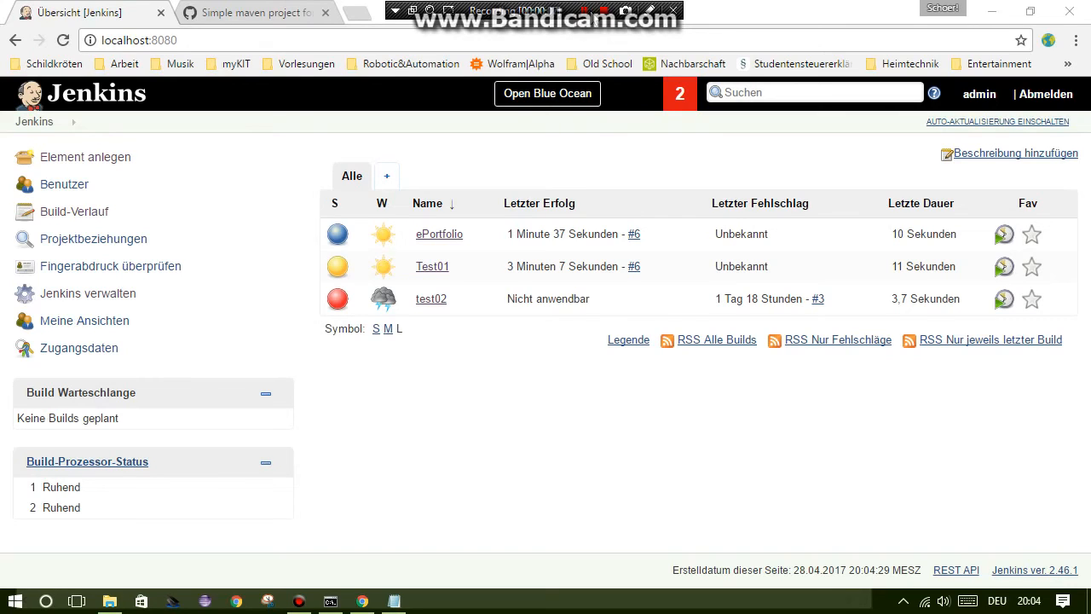
Step: Open the ePortfolio project's build trend and examine its timeline and build duration chart
{"action": "left_click", "coordinate": [435, 241]}
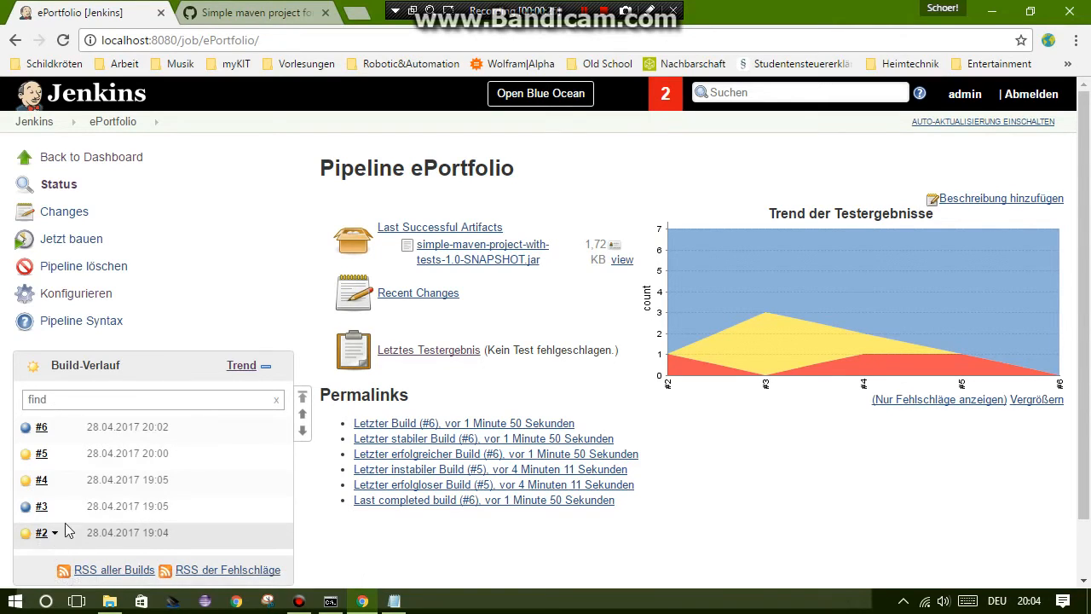
{"action": "left_click", "coordinate": [241, 365]}
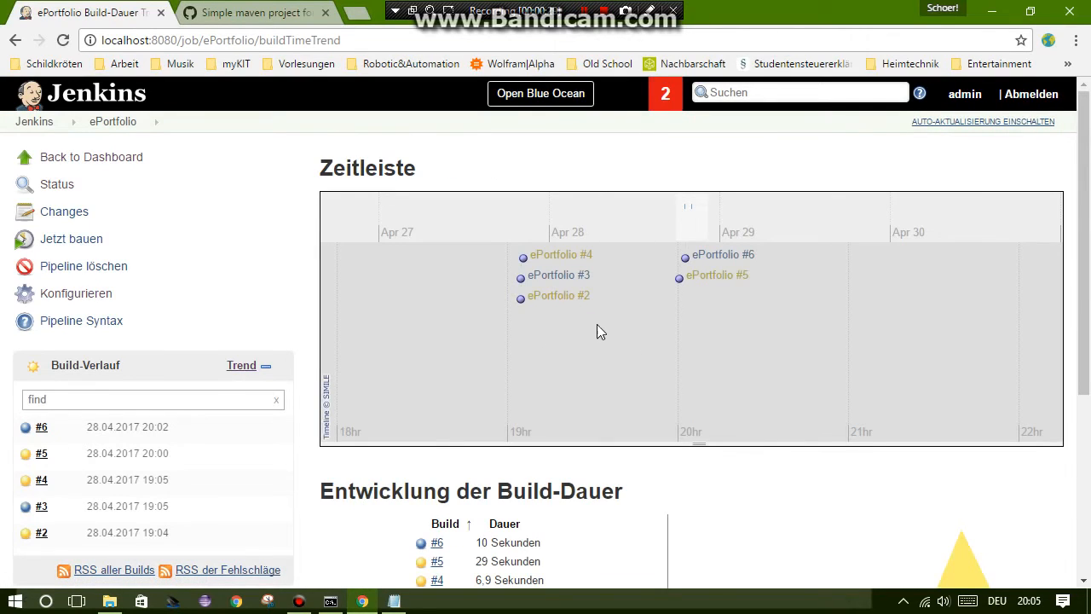
{"action": "scroll", "coordinate": [646, 354], "scroll_direction": "down", "scroll_amount": 3}
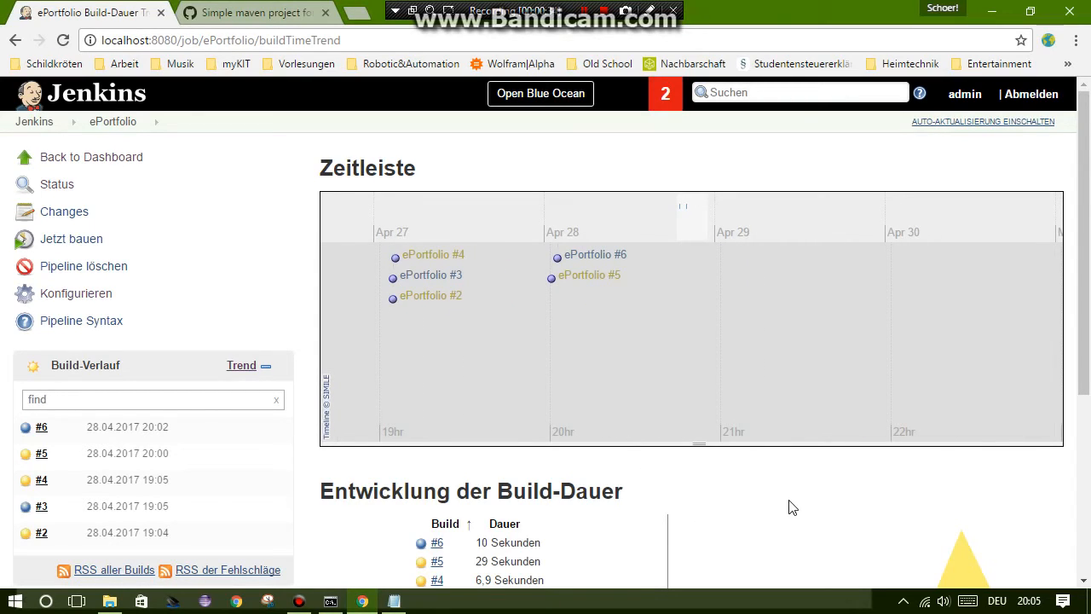
{"action": "scroll", "coordinate": [793, 508], "scroll_direction": "down", "scroll_amount": 4}
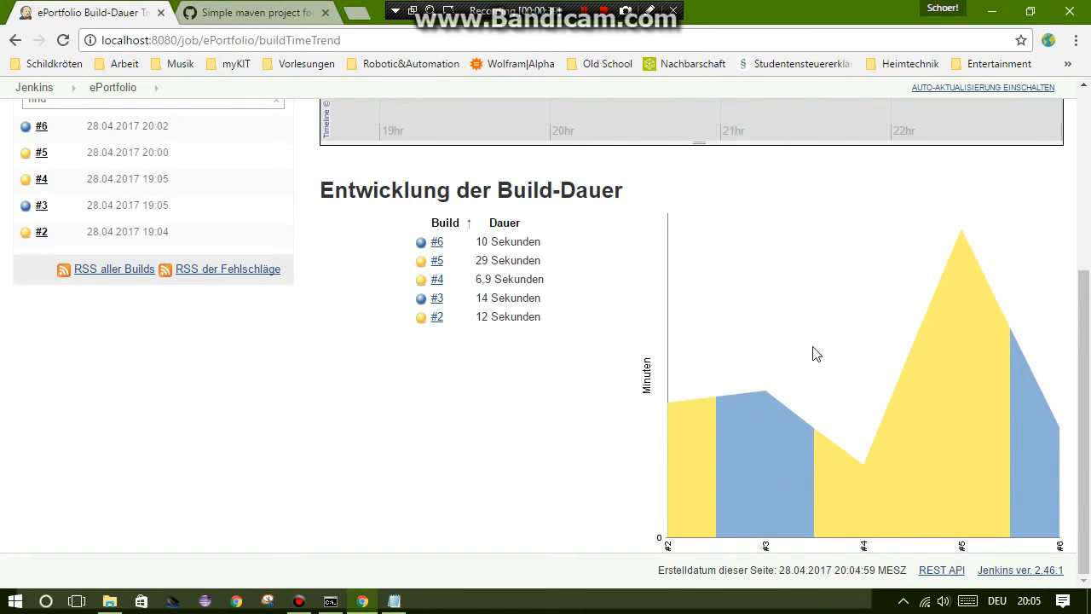
{"action": "scroll", "coordinate": [666, 335], "scroll_direction": "up", "scroll_amount": 1}
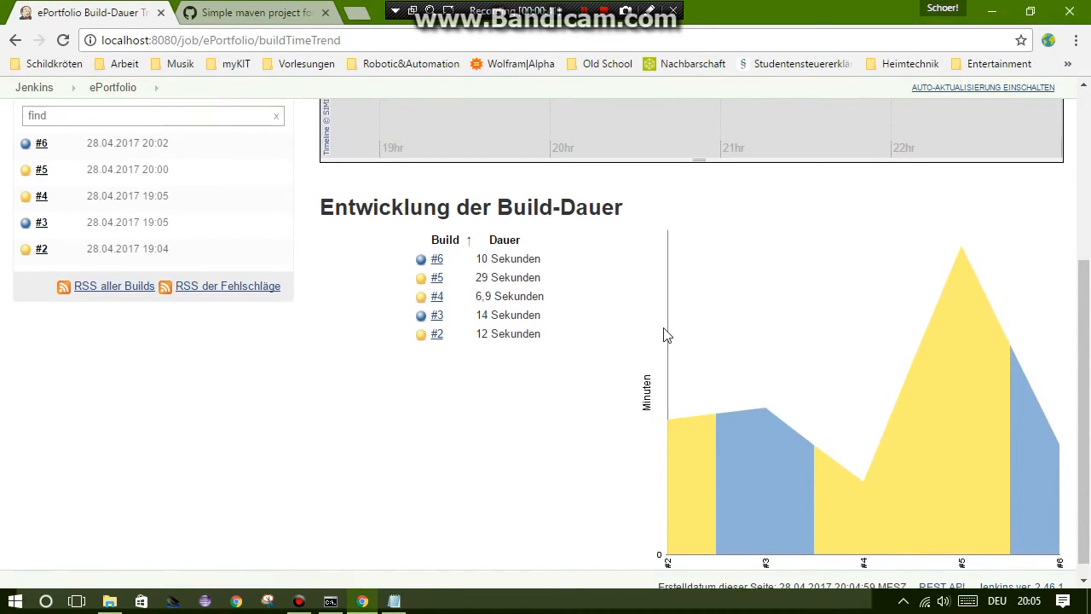
{"action": "scroll", "coordinate": [666, 334], "scroll_direction": "up", "scroll_amount": 1}
{"action": "scroll", "coordinate": [666, 334], "scroll_direction": "up", "scroll_amount": 2}
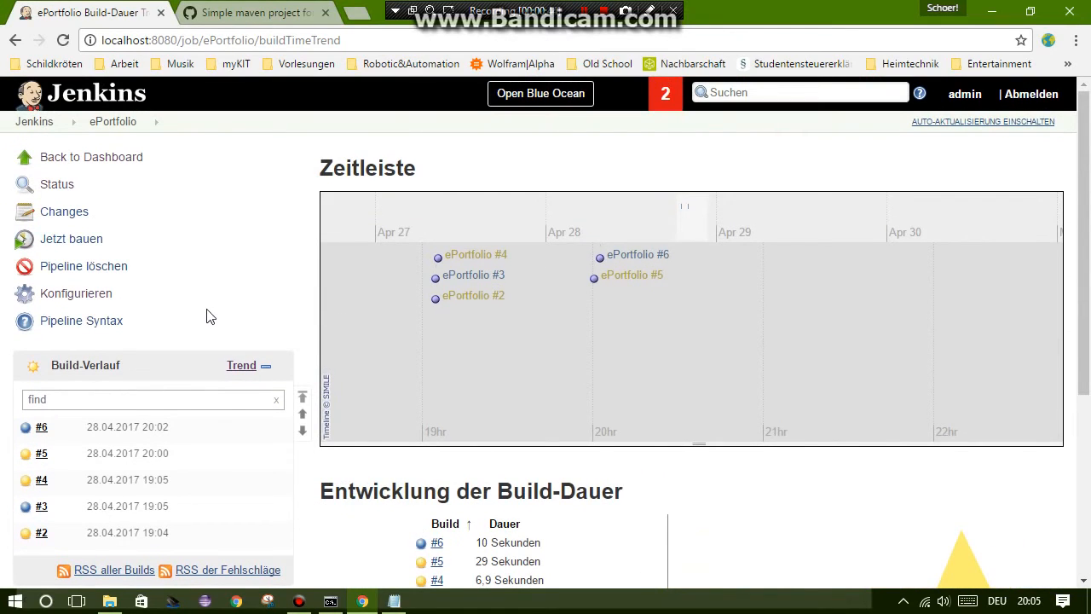
Step: Return to the ePortfolio project page and examine the test result trend chart
{"action": "left_click", "coordinate": [113, 122]}
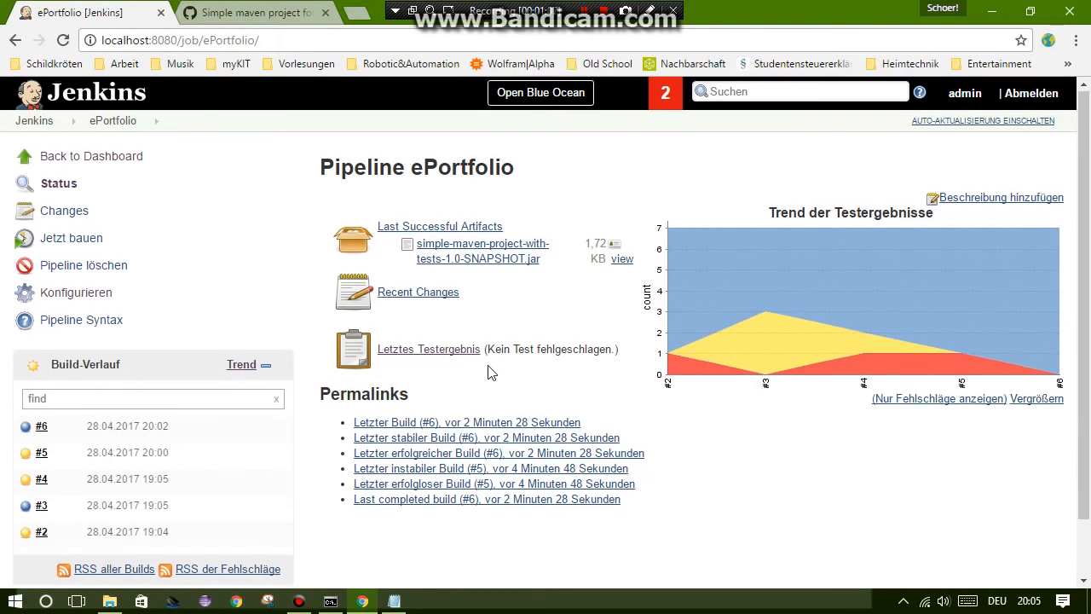
{"action": "scroll", "coordinate": [489, 372], "scroll_direction": "down", "scroll_amount": 1}
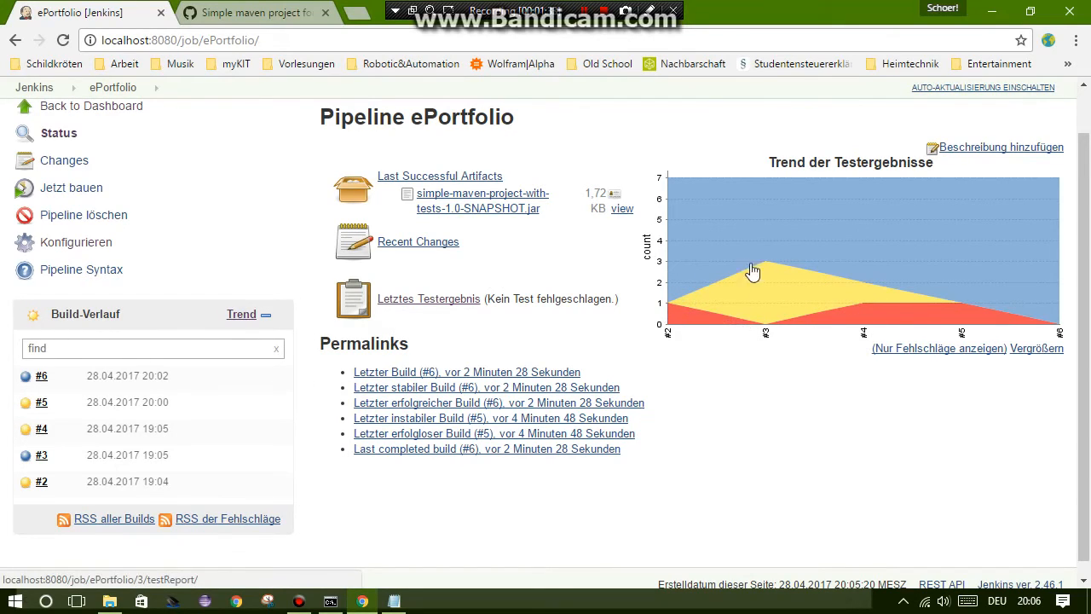
{"action": "mouse_move", "coordinate": [761, 266]}
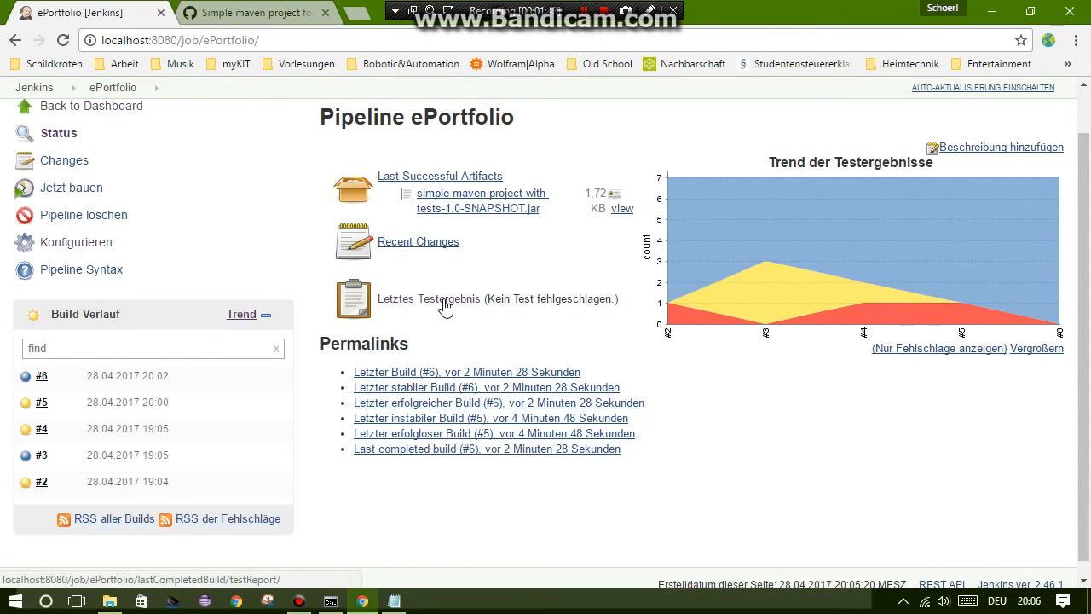
Step: Open the latest test result and drill down through the test package to the individual tests of the SomeTest class
{"action": "left_click", "coordinate": [444, 303]}
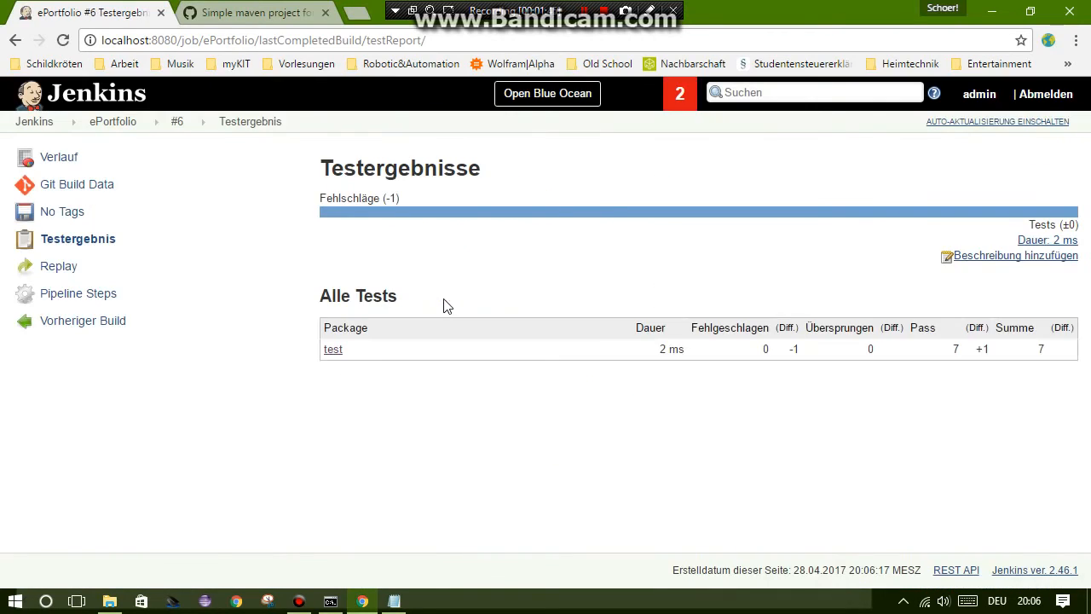
{"action": "left_click", "coordinate": [332, 353]}
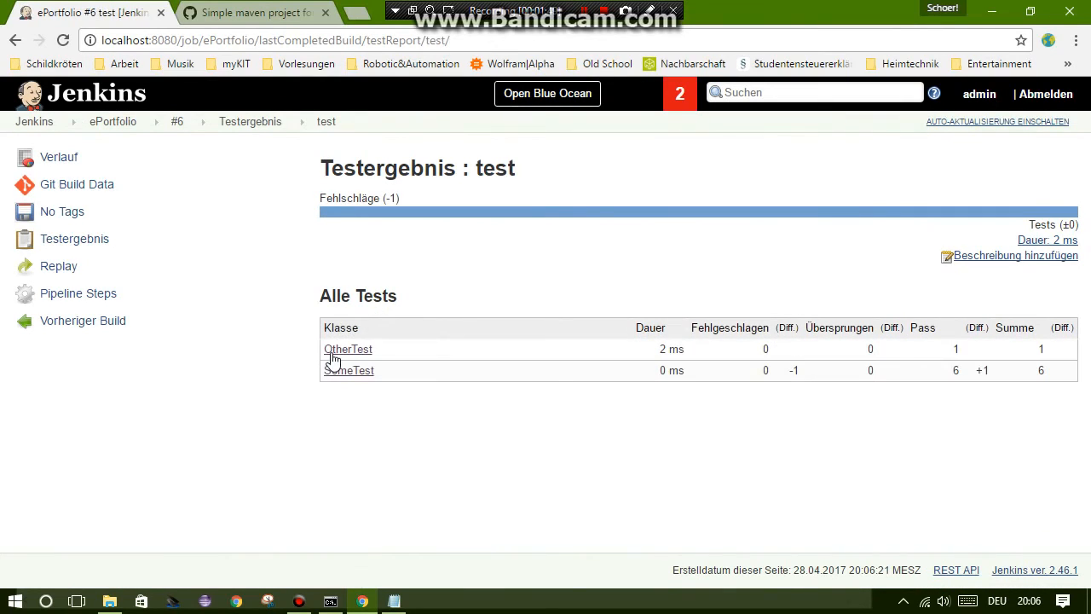
{"action": "left_click", "coordinate": [338, 373]}
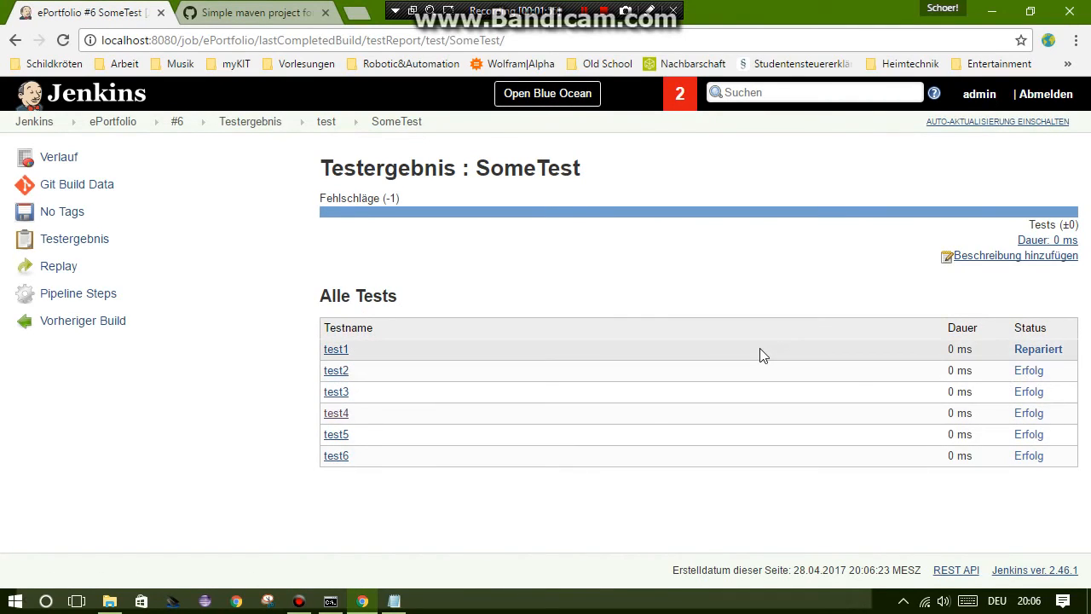
Step: View the result details of test1 in SomeTest and return to the ePortfolio project page
{"action": "left_click", "coordinate": [337, 350]}
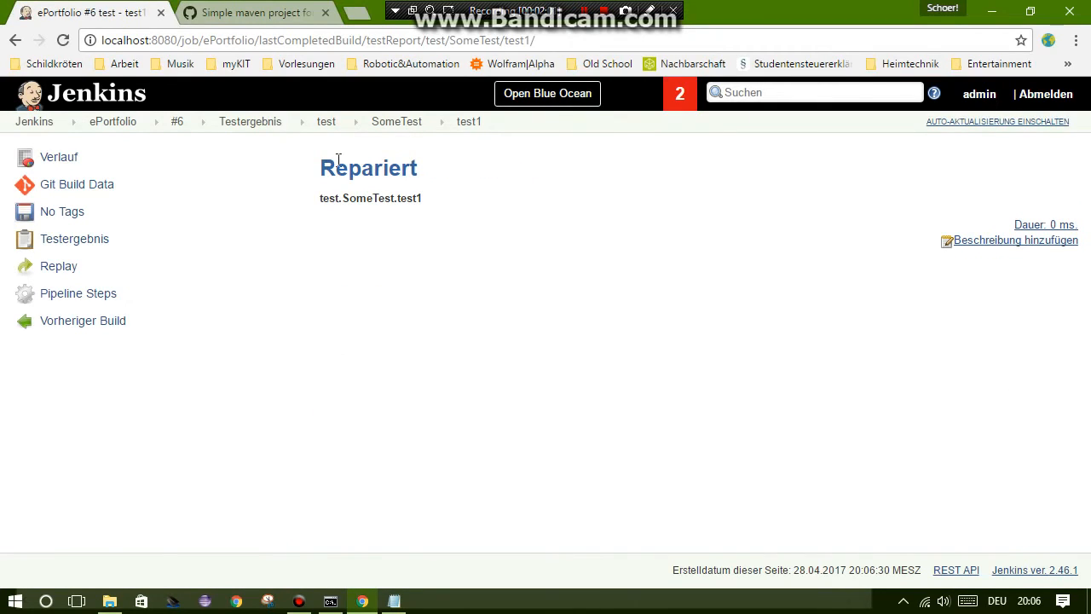
{"action": "left_click", "coordinate": [109, 124]}
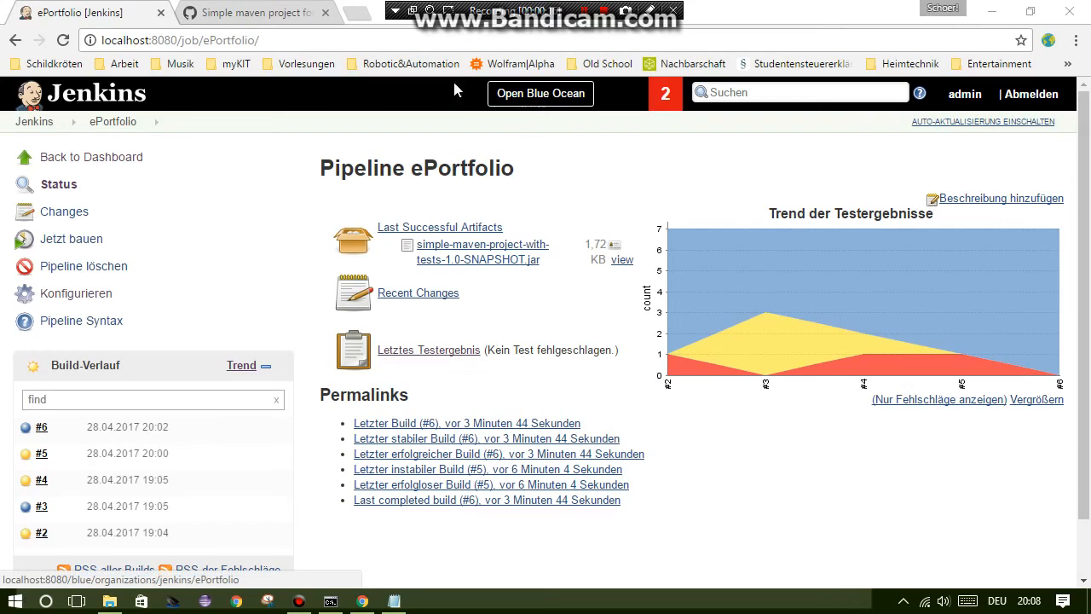
Step: Open Blue Ocean at localhost:8080/blue and show the activity list of the ePortfolio pipeline
{"action": "left_click_drag", "start_coordinate": [287, 42], "coordinate": [182, 44]}
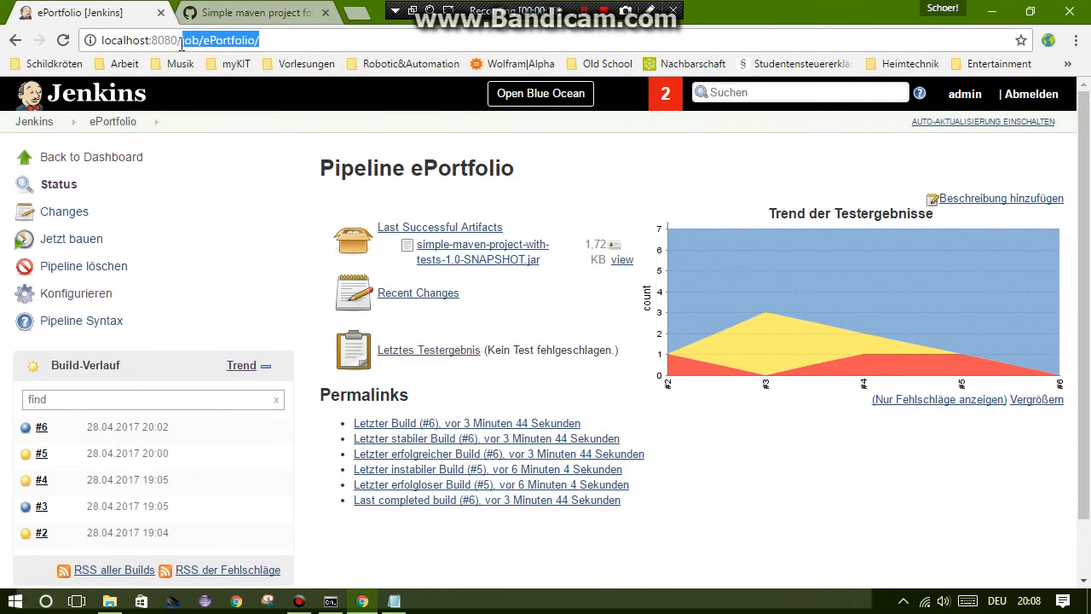
{"action": "type", "text": "blue"}
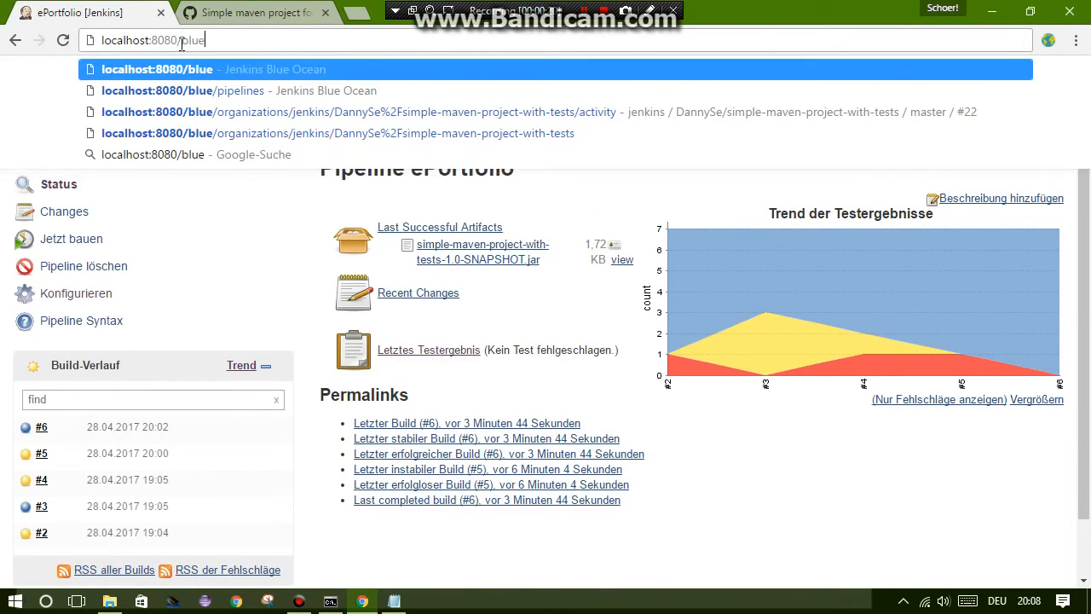
{"action": "key", "text": "Return"}
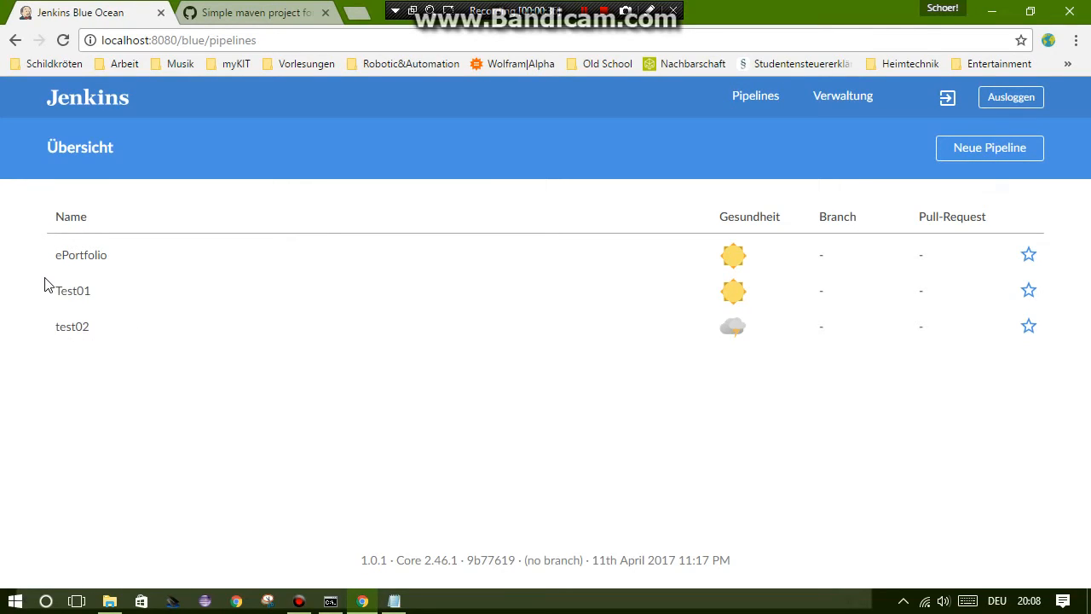
{"action": "left_click", "coordinate": [82, 255]}
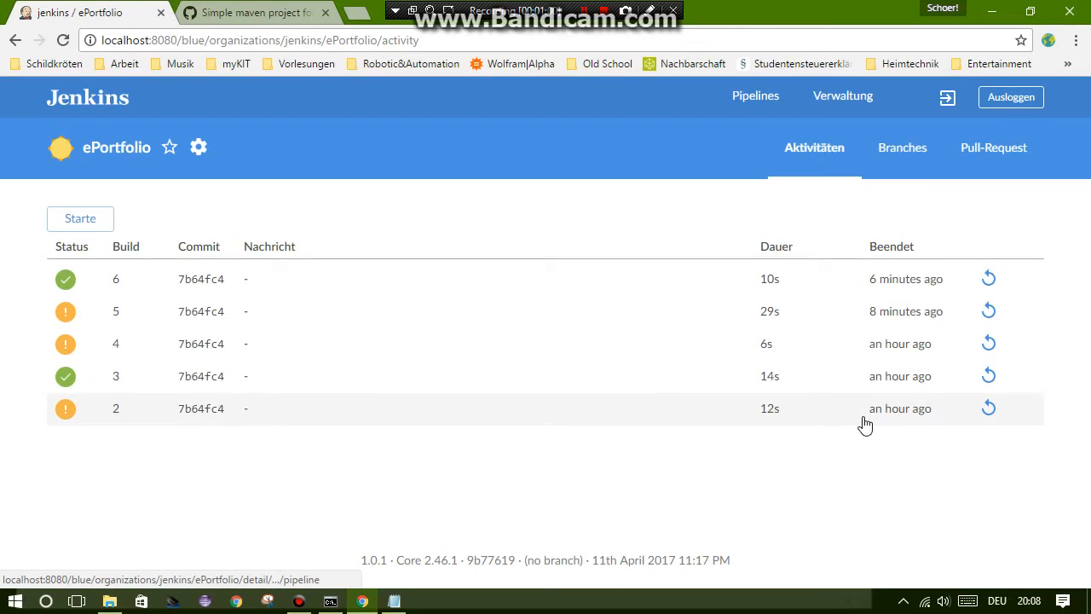
Step: Open build 6 of ePortfolio and look through the steps of its Preparation, Build and Results stages
{"action": "left_click", "coordinate": [111, 292]}
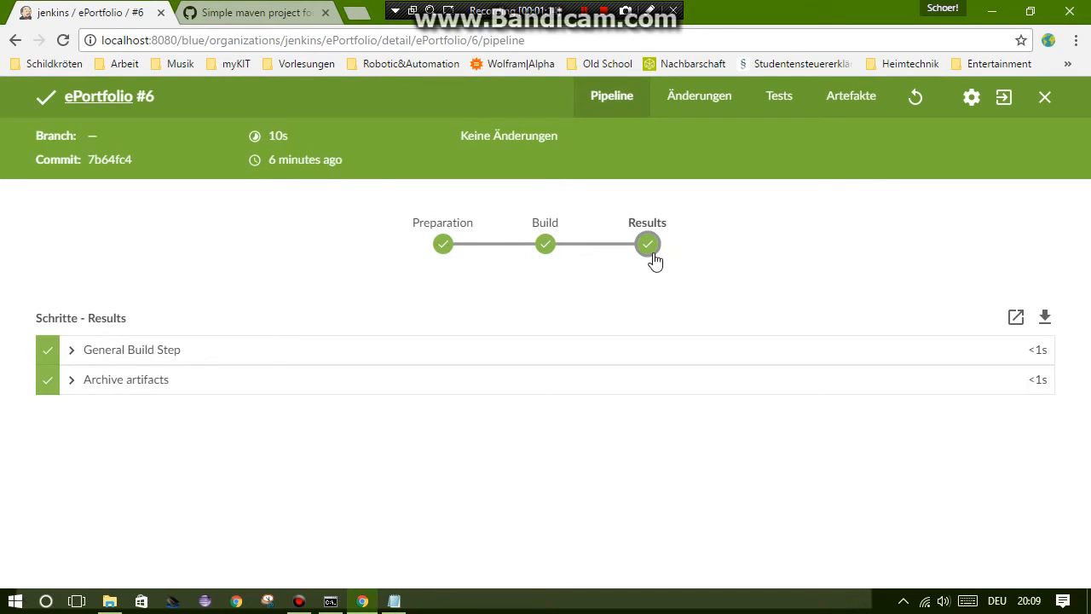
{"action": "left_click", "coordinate": [444, 245]}
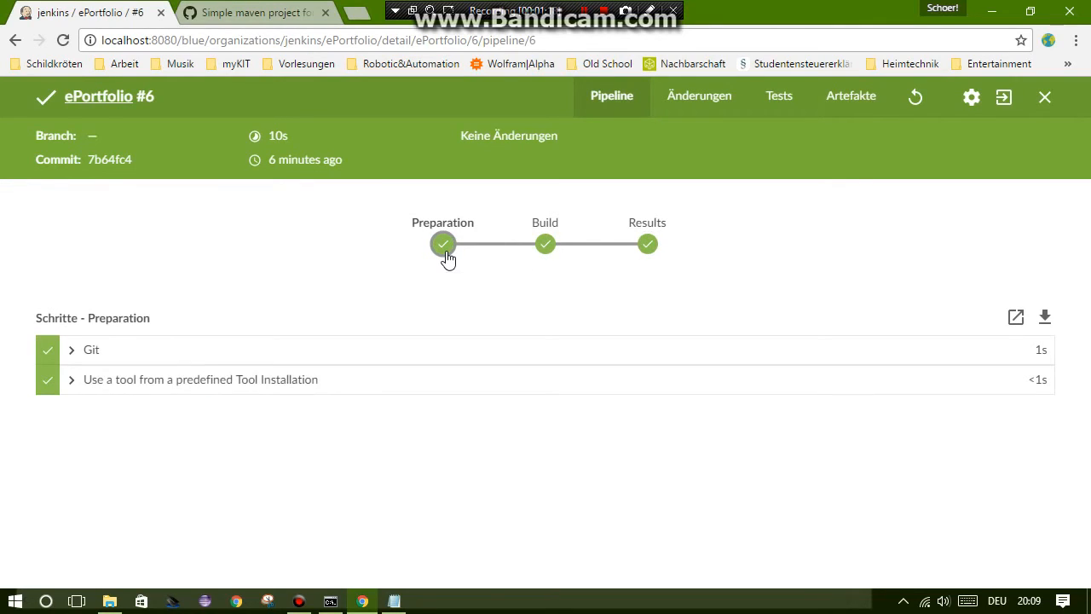
{"action": "left_click", "coordinate": [550, 246]}
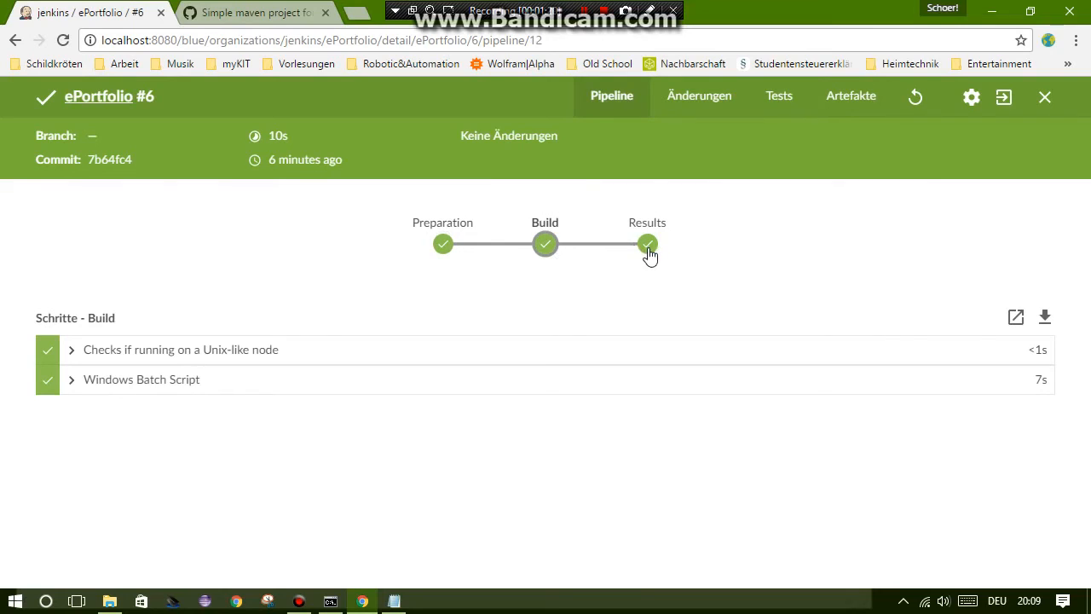
{"action": "left_click", "coordinate": [648, 251]}
{"action": "left_click", "coordinate": [452, 250]}
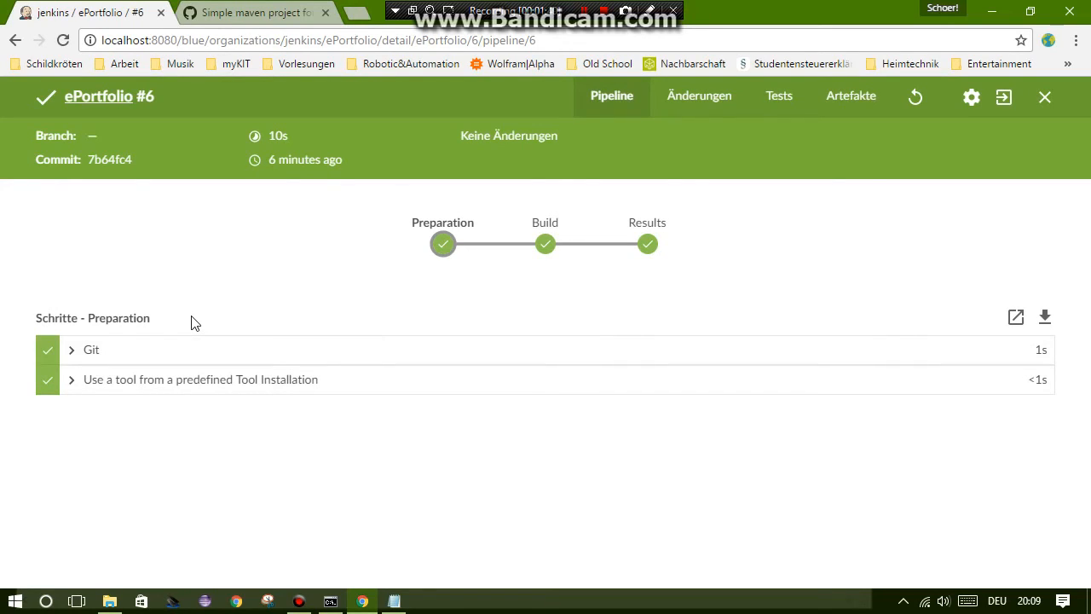
Step: Read the Git step's log in the Preparation stage, check the tool installation step, and collapse both entries
{"action": "left_click", "coordinate": [95, 354]}
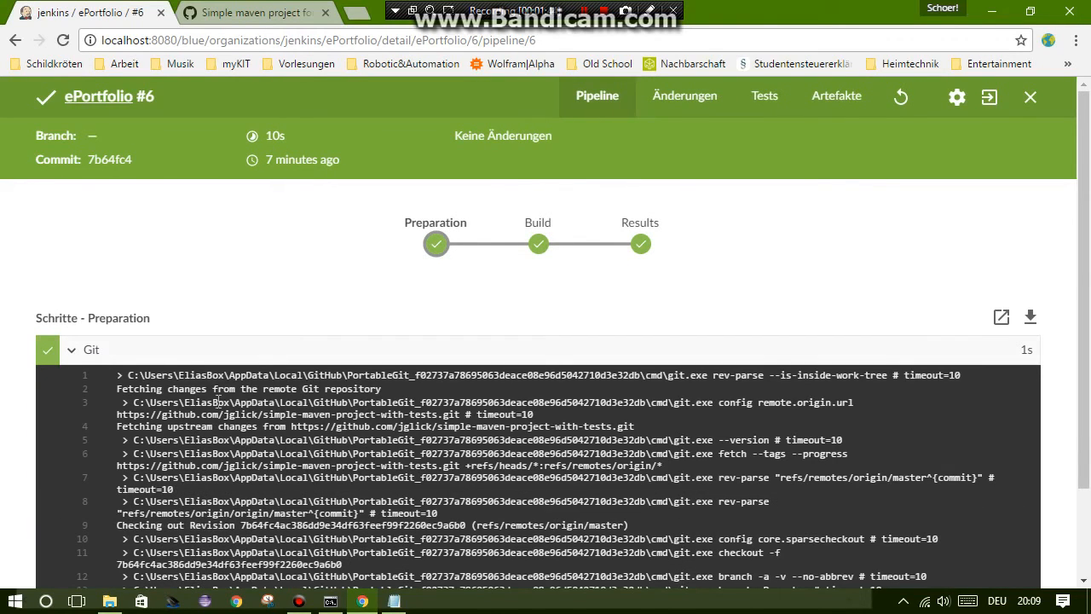
{"action": "scroll", "coordinate": [219, 400], "scroll_direction": "down", "scroll_amount": 2}
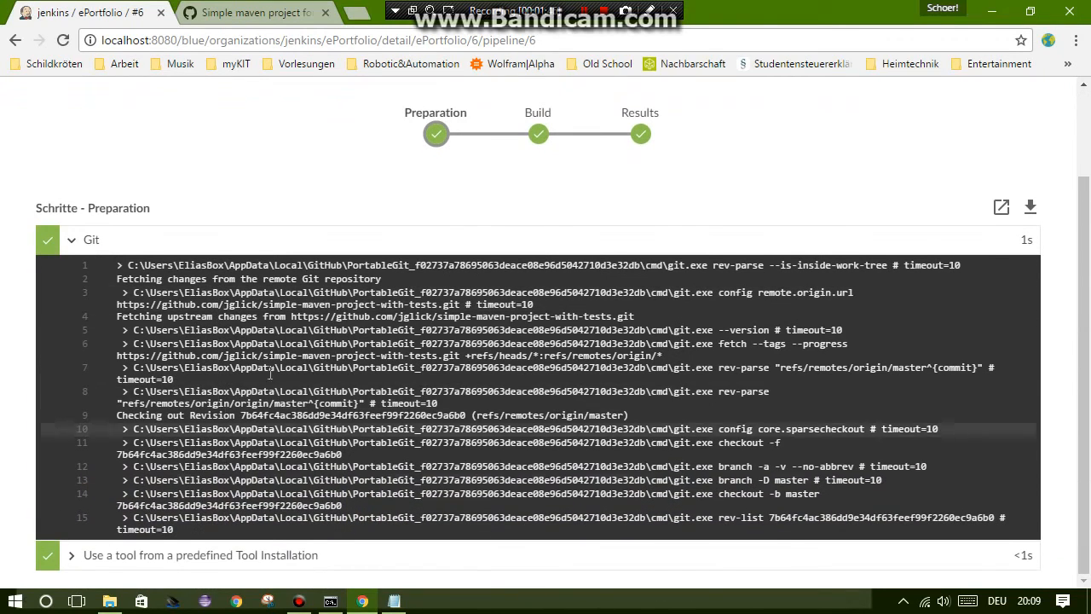
{"action": "scroll", "coordinate": [228, 428], "scroll_direction": "up", "scroll_amount": 1}
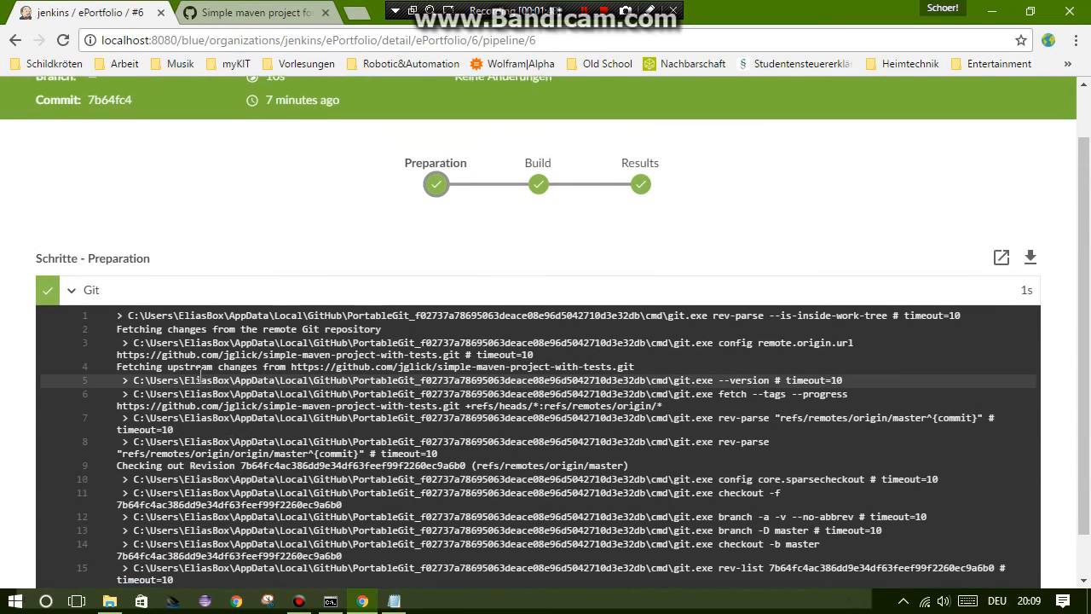
{"action": "scroll", "coordinate": [145, 544], "scroll_direction": "down", "scroll_amount": 1}
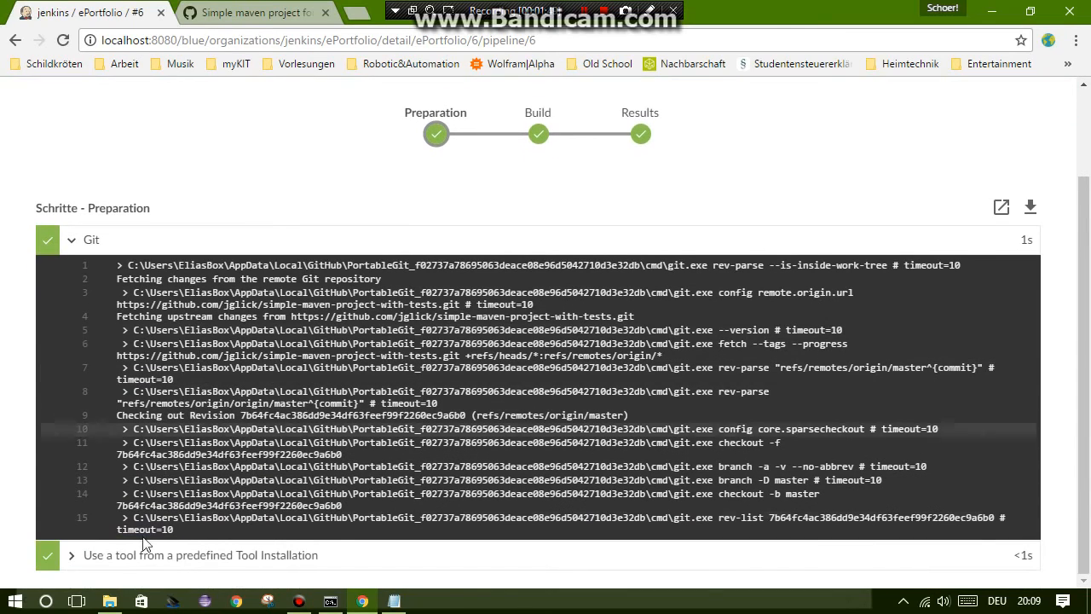
{"action": "left_click", "coordinate": [94, 558]}
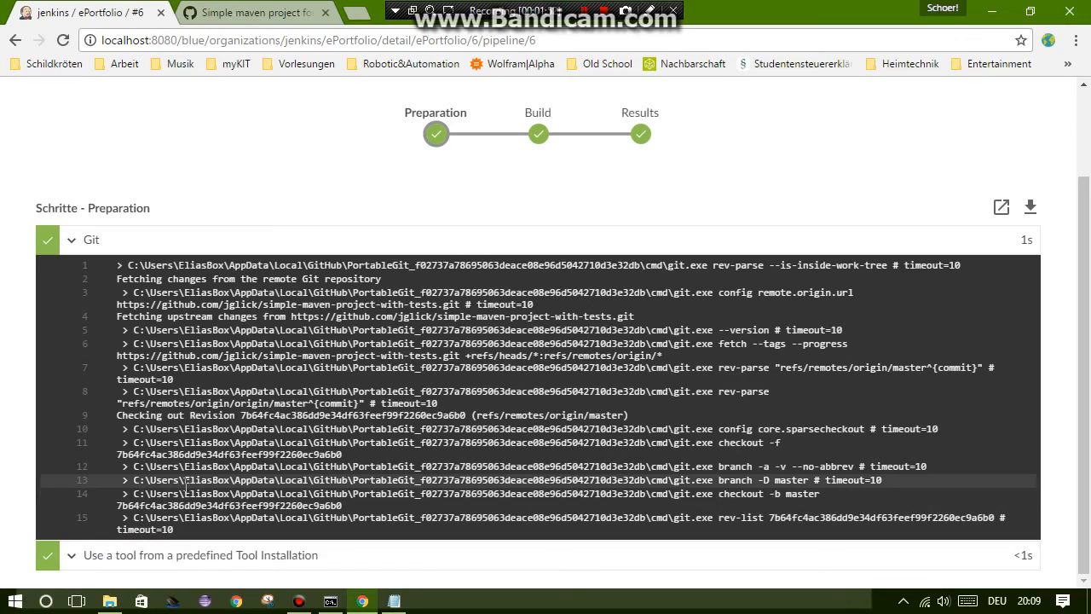
{"action": "left_click", "coordinate": [95, 558]}
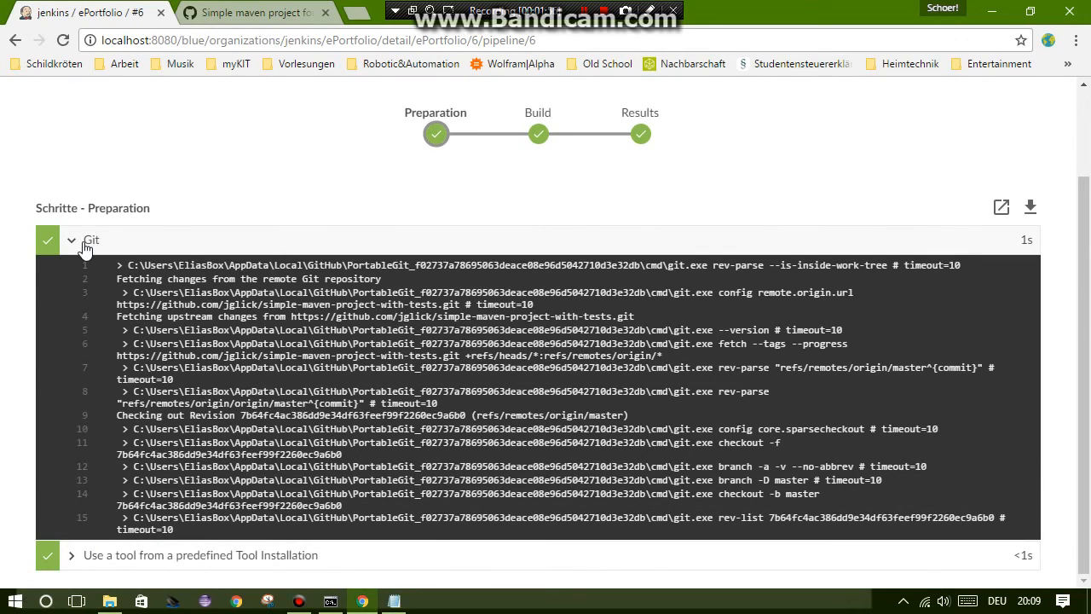
{"action": "scroll", "coordinate": [85, 247], "scroll_direction": "up", "scroll_amount": 2}
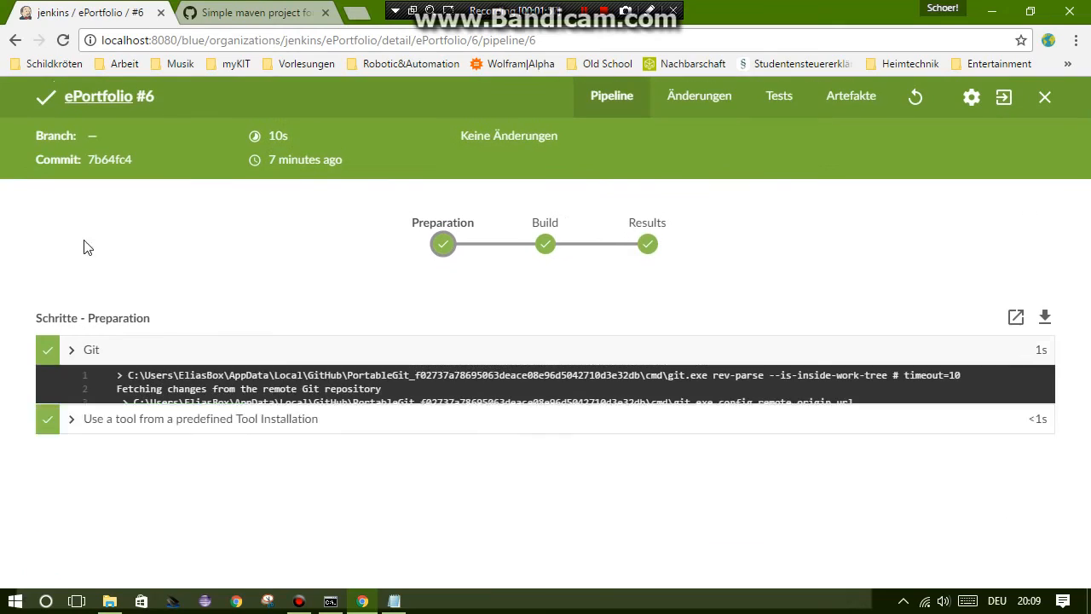
Step: Revisit the Build and Results stages of build 6 and check its changes and test results
{"action": "left_click", "coordinate": [550, 247]}
{"action": "left_click", "coordinate": [655, 251]}
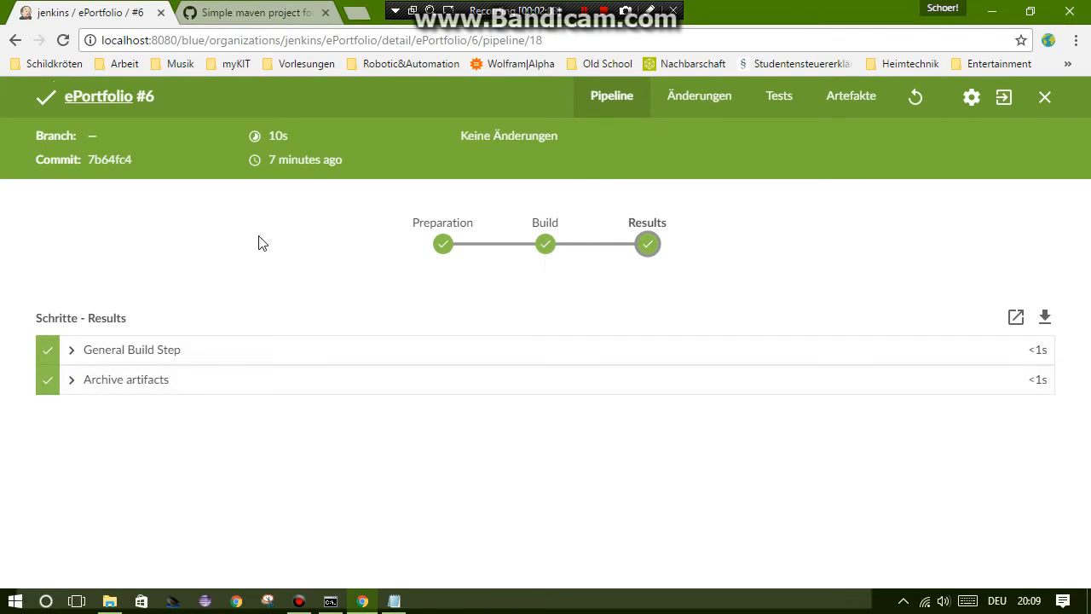
{"action": "left_click", "coordinate": [698, 118]}
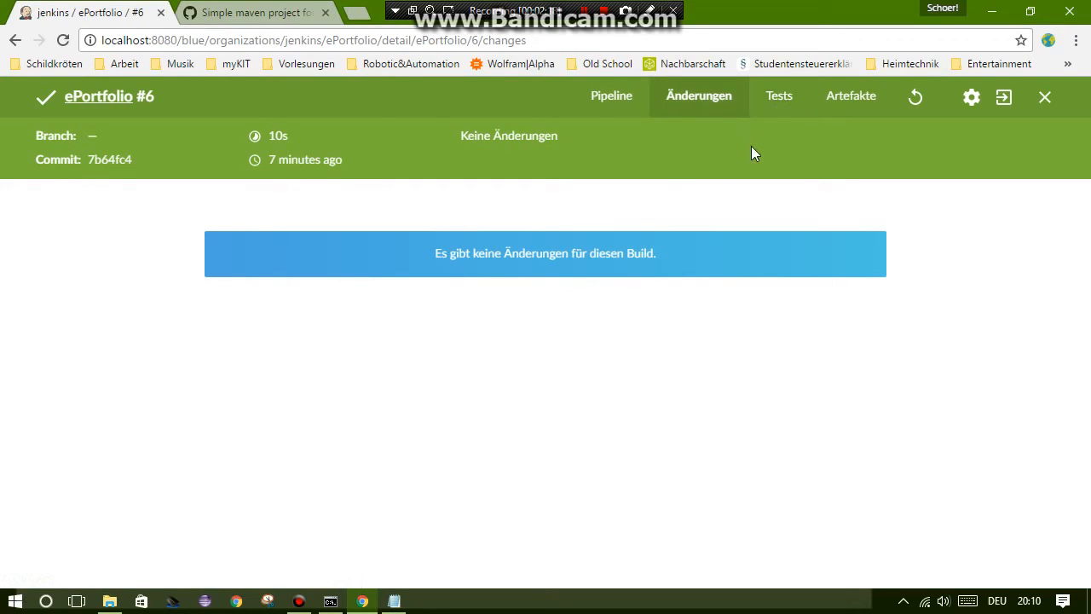
{"action": "left_click", "coordinate": [777, 109]}
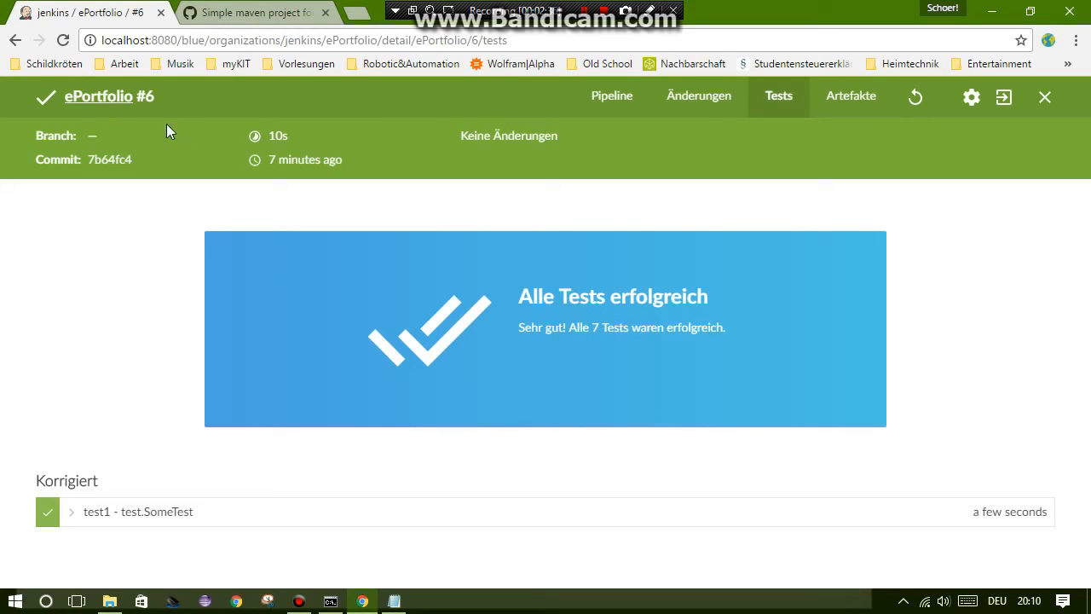
Step: Open build 5 of ePortfolio, inspect the error and stack trace of test1, and view the build's artifacts
{"action": "left_click", "coordinate": [97, 102]}
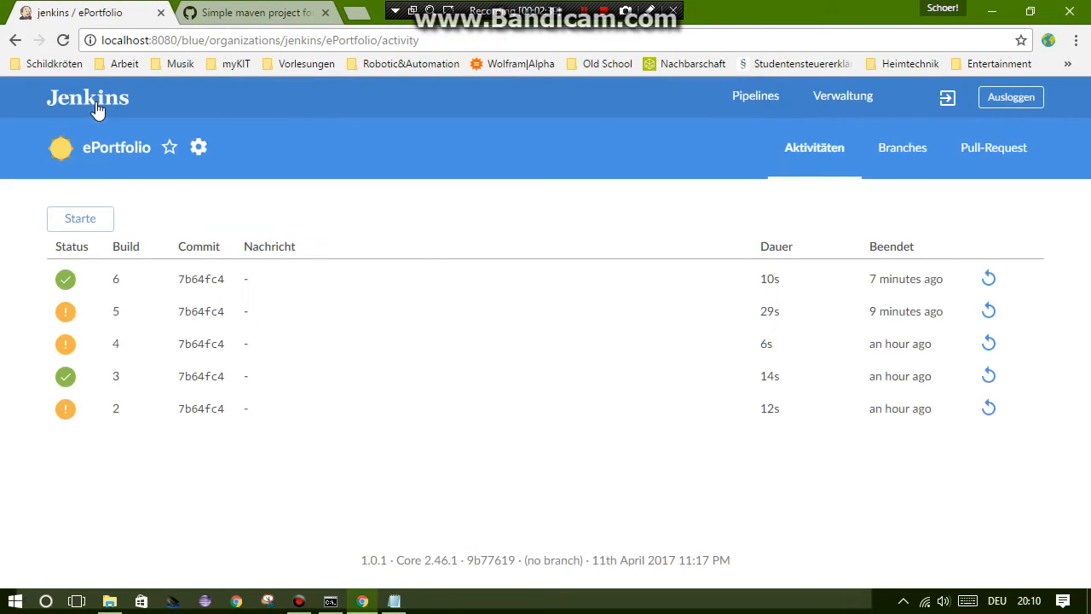
{"action": "left_click", "coordinate": [120, 322]}
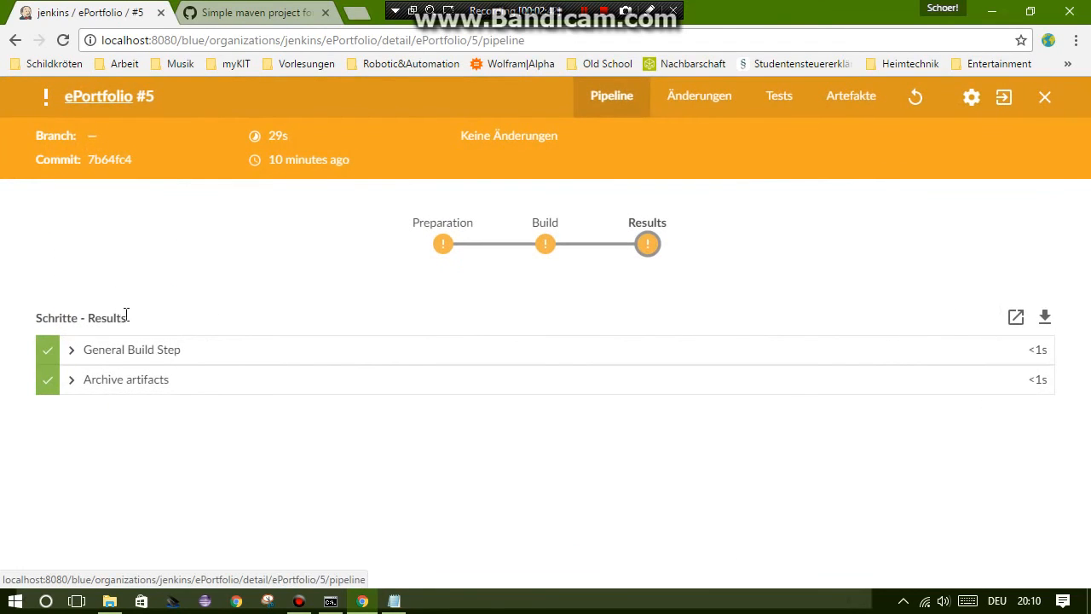
{"action": "left_click", "coordinate": [780, 106]}
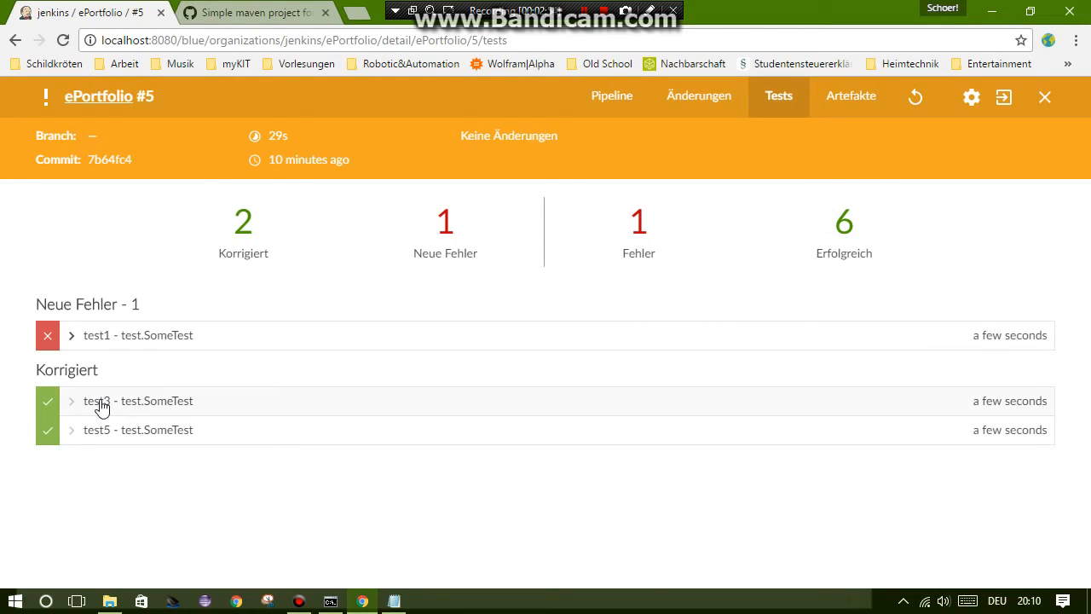
{"action": "left_click", "coordinate": [72, 340]}
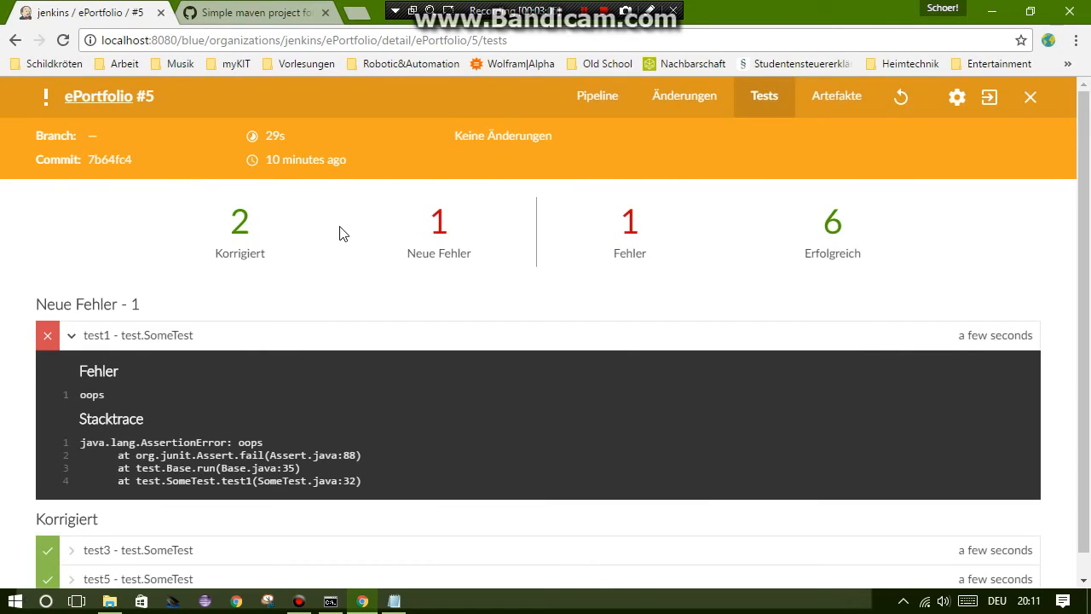
{"action": "left_click", "coordinate": [815, 107]}
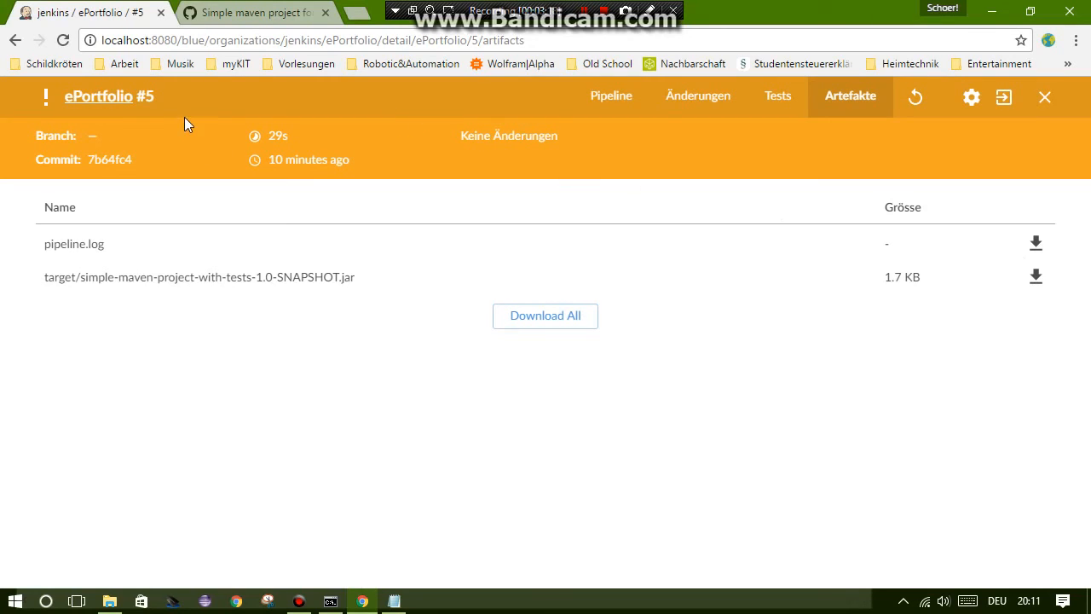
Step: Return to the pipelines overview and start a new pipeline with Github as the code store and the listed organization
{"action": "left_click", "coordinate": [102, 100]}
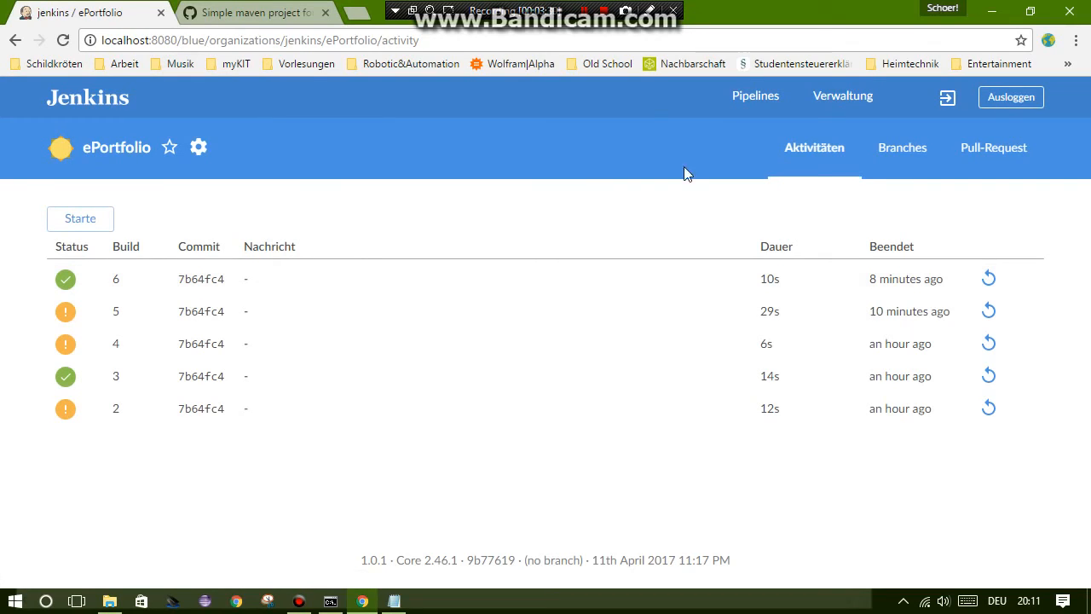
{"action": "left_click", "coordinate": [751, 111]}
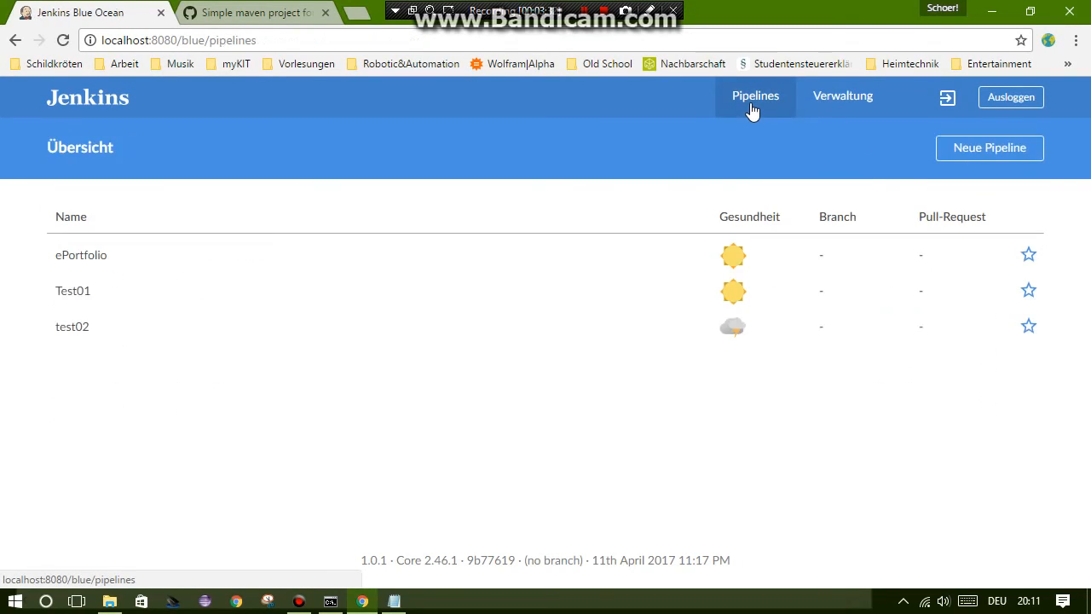
{"action": "left_click", "coordinate": [970, 156]}
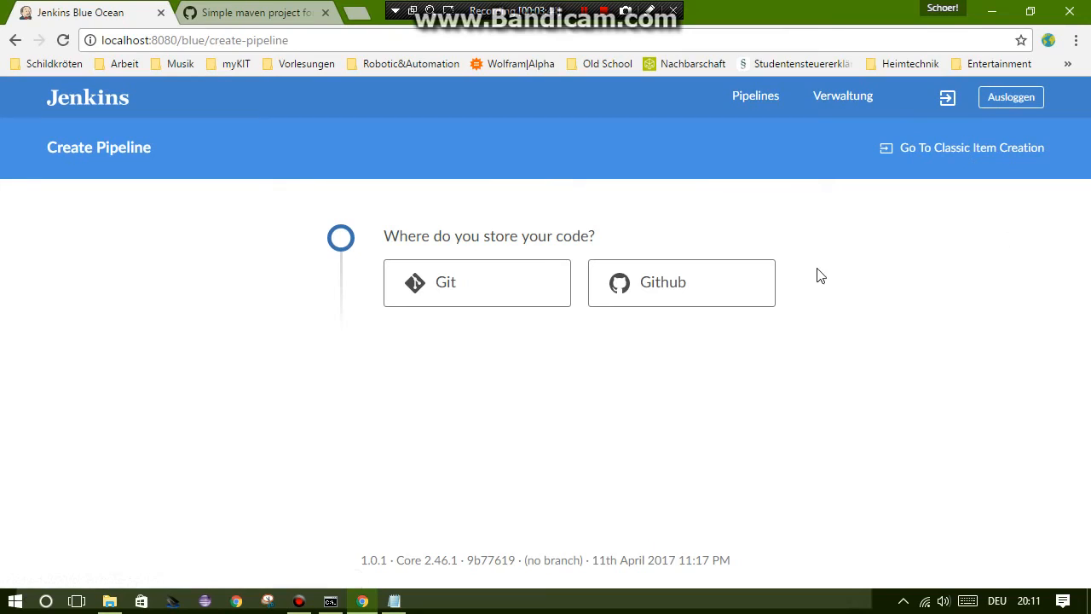
{"action": "left_click", "coordinate": [731, 283]}
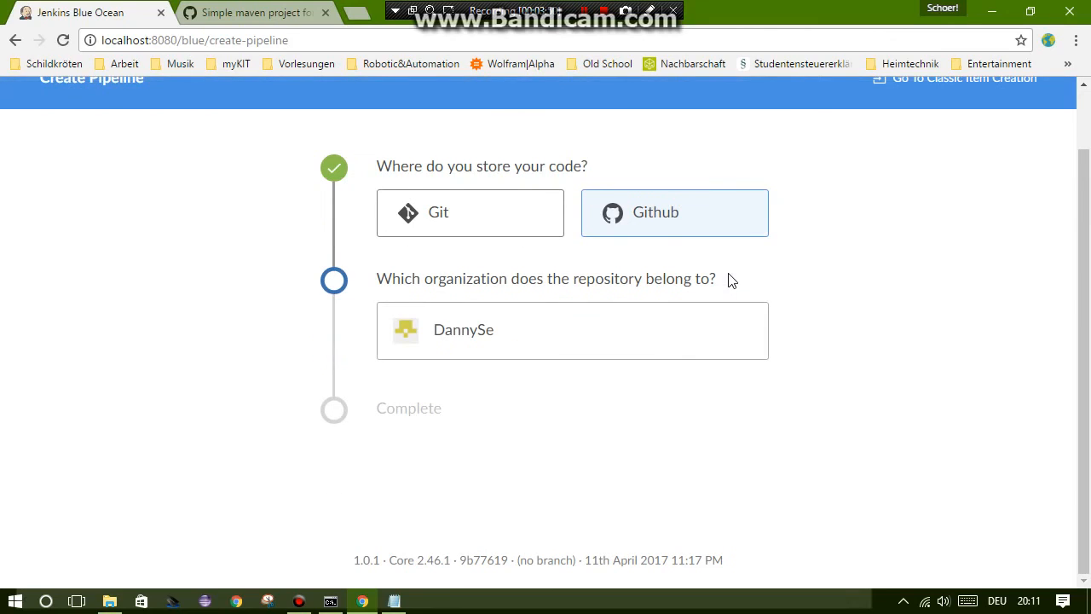
{"action": "left_click", "coordinate": [623, 349]}
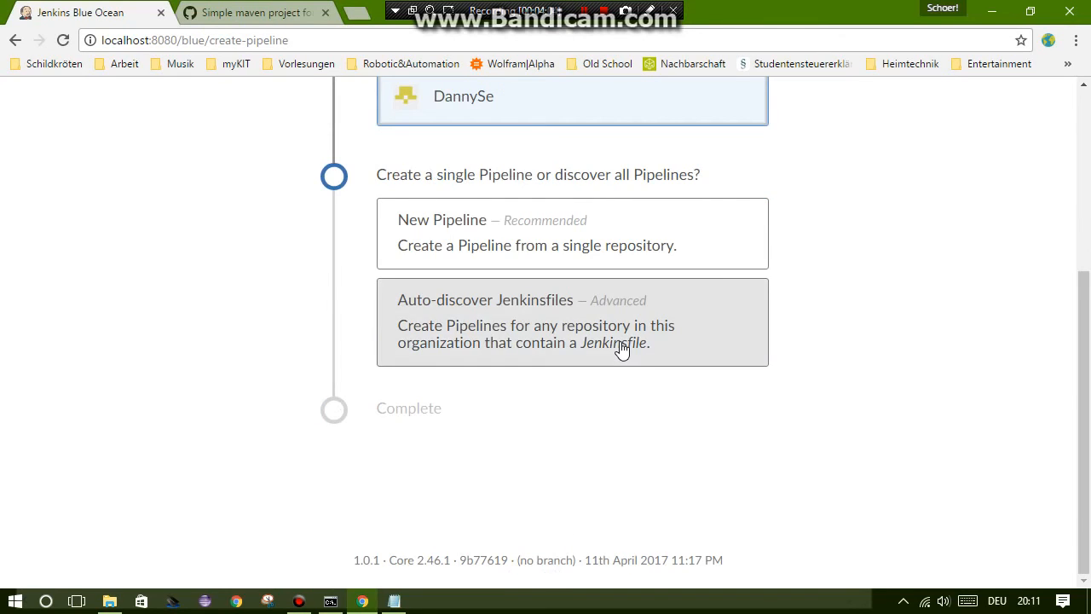
Step: Create a new single-repository pipeline for simple-maven-project-with-tests and open it in the pipeline editor
{"action": "scroll", "coordinate": [630, 273], "scroll_direction": "up", "scroll_amount": 1}
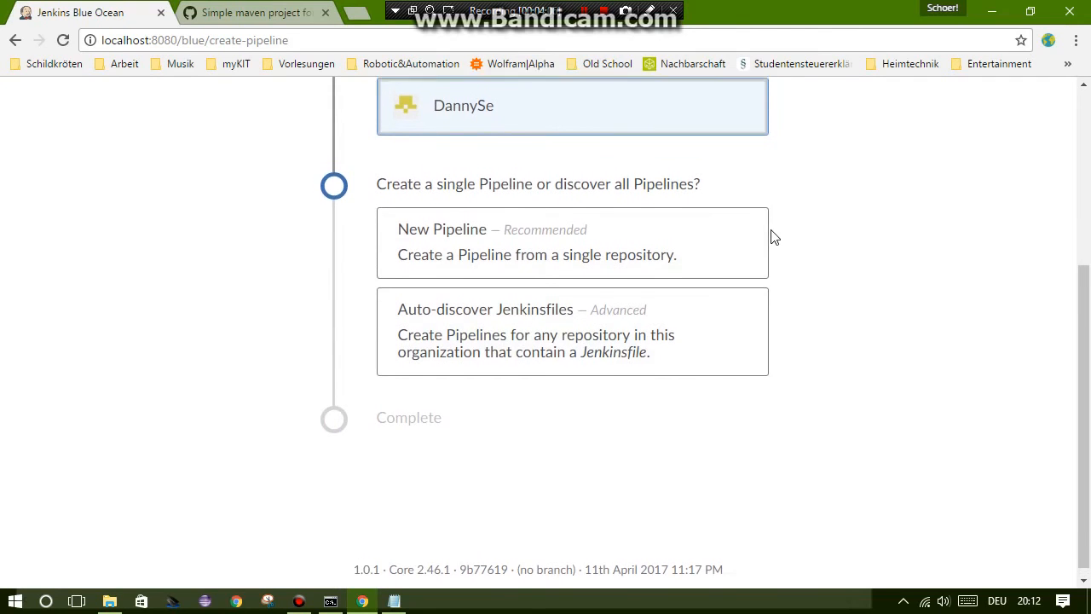
{"action": "left_click", "coordinate": [625, 287]}
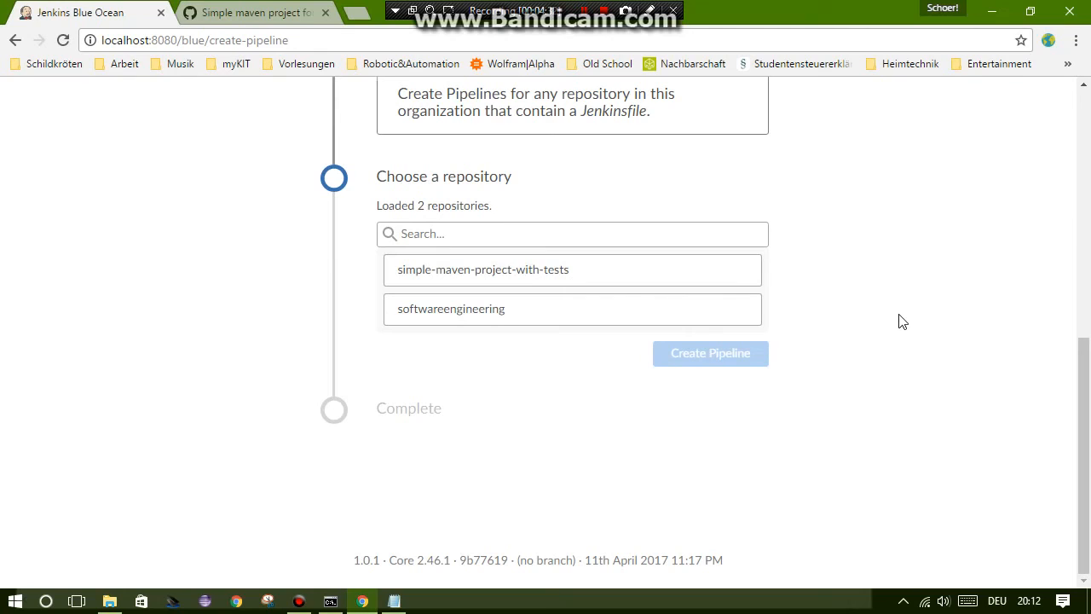
{"action": "left_click", "coordinate": [652, 287]}
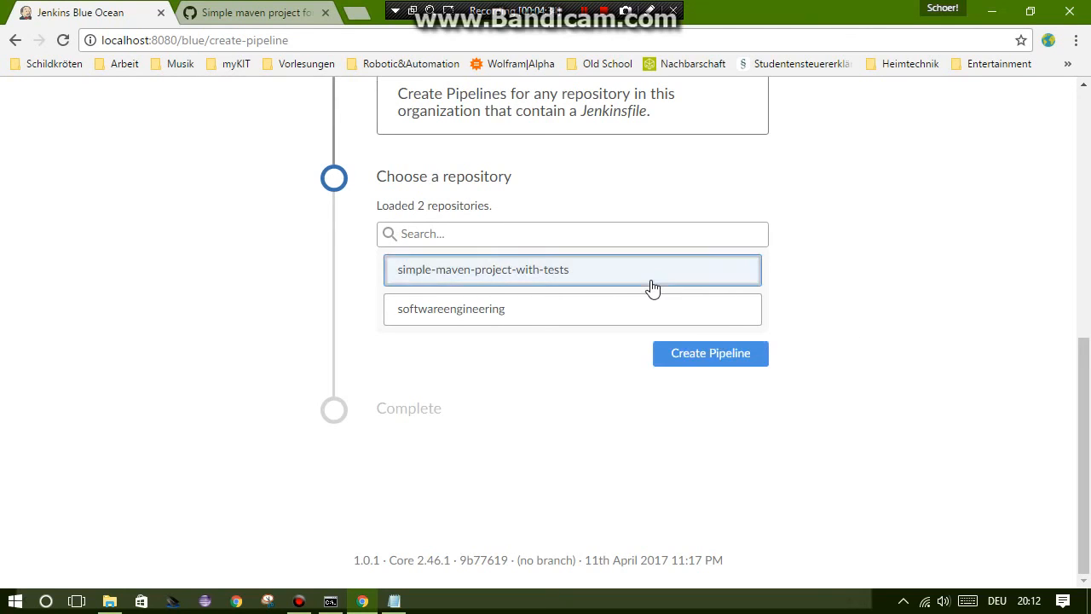
{"action": "left_click", "coordinate": [711, 355]}
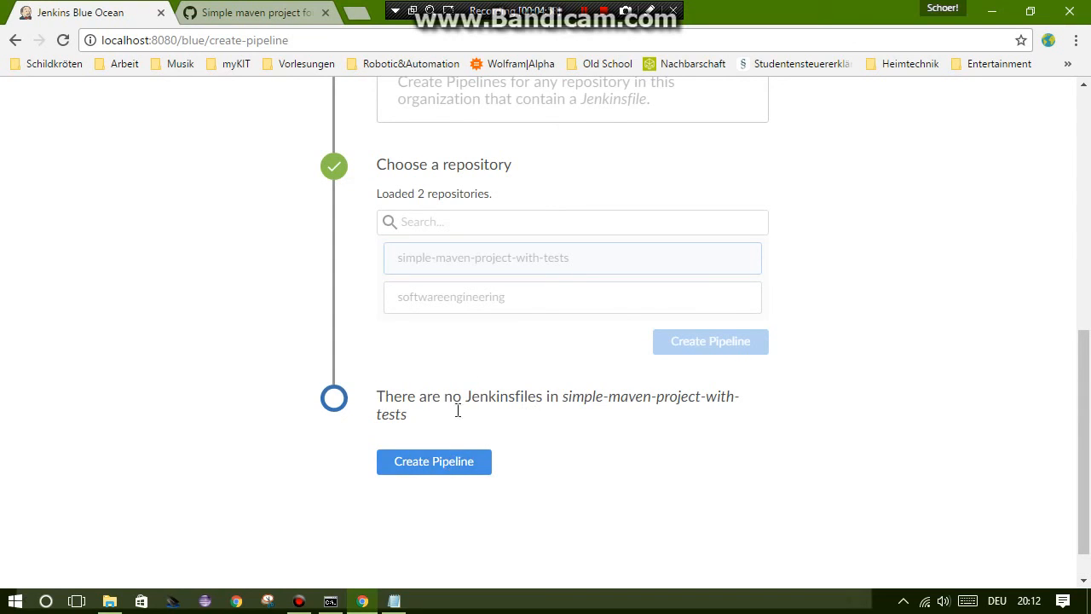
{"action": "left_click", "coordinate": [449, 469]}
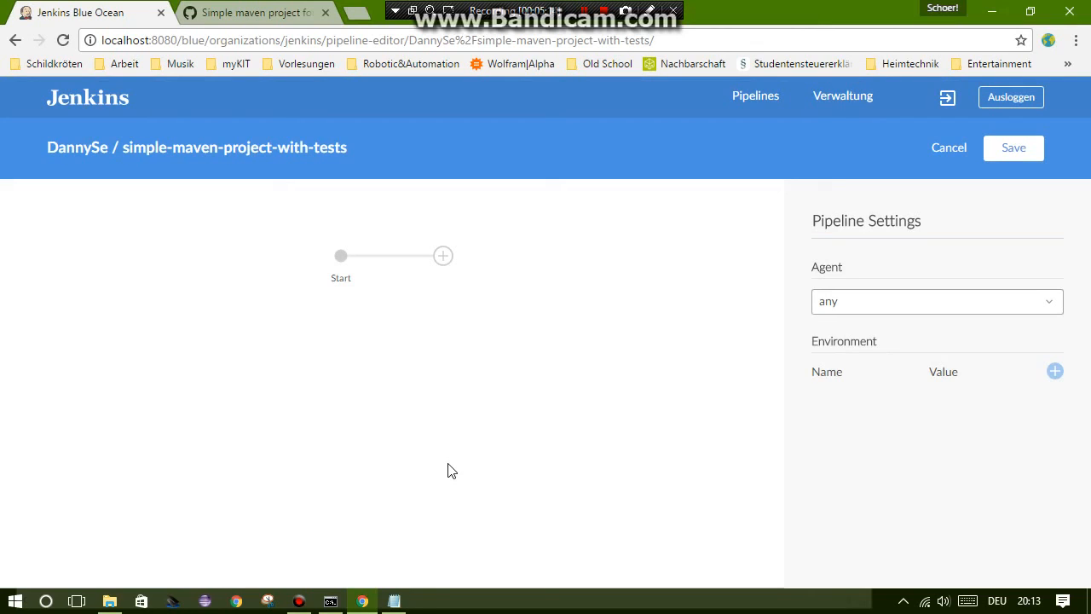
Step: Add two sequential stages named Preparation and Build to the empty pipeline
{"action": "left_click", "coordinate": [443, 256]}
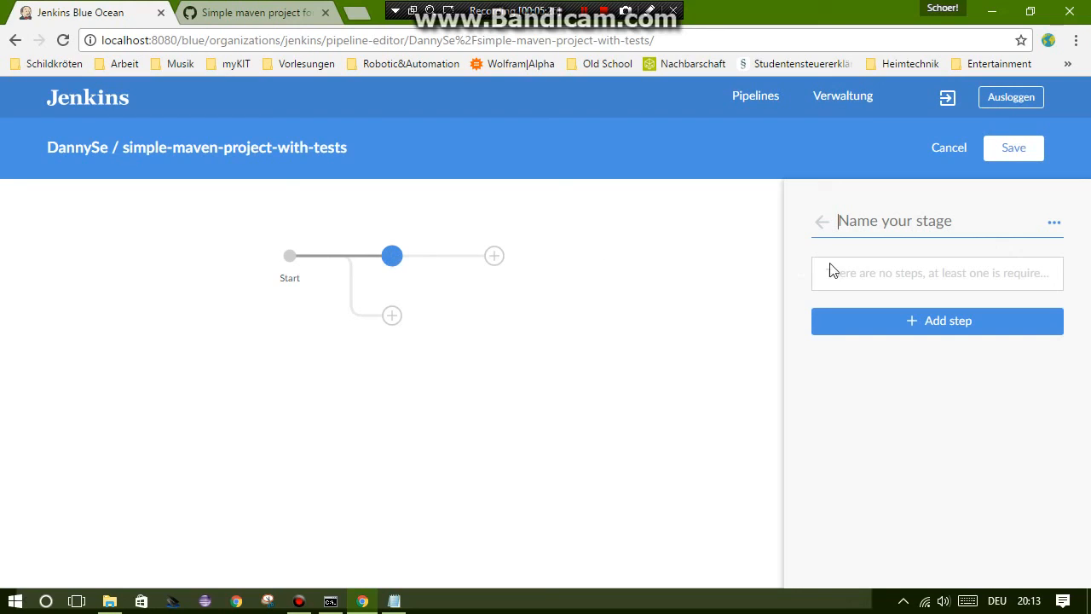
{"action": "type", "text": "P"}
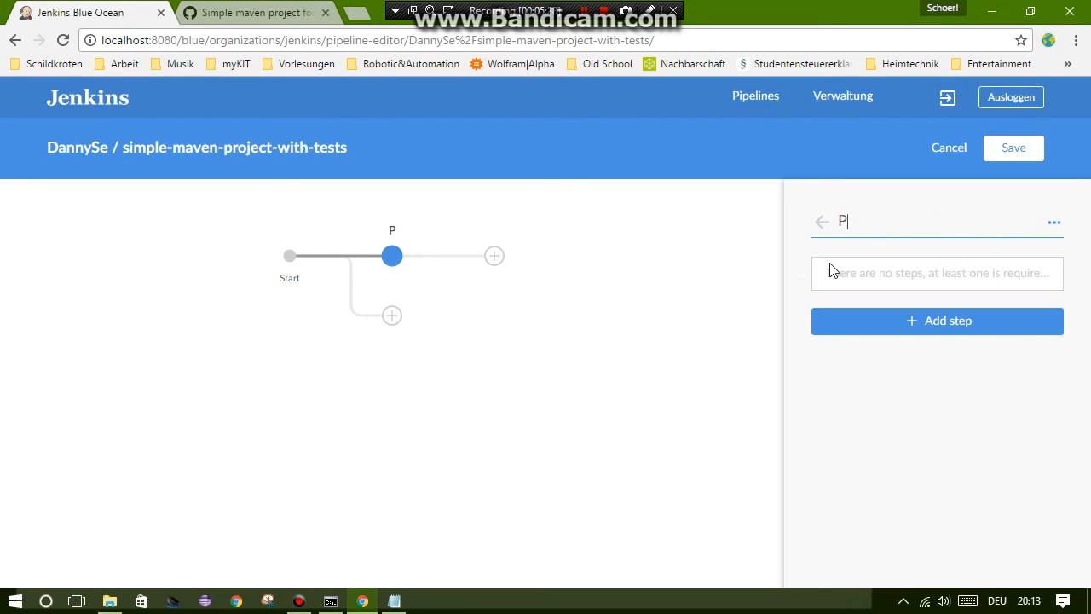
{"action": "type", "text": "reparation"}
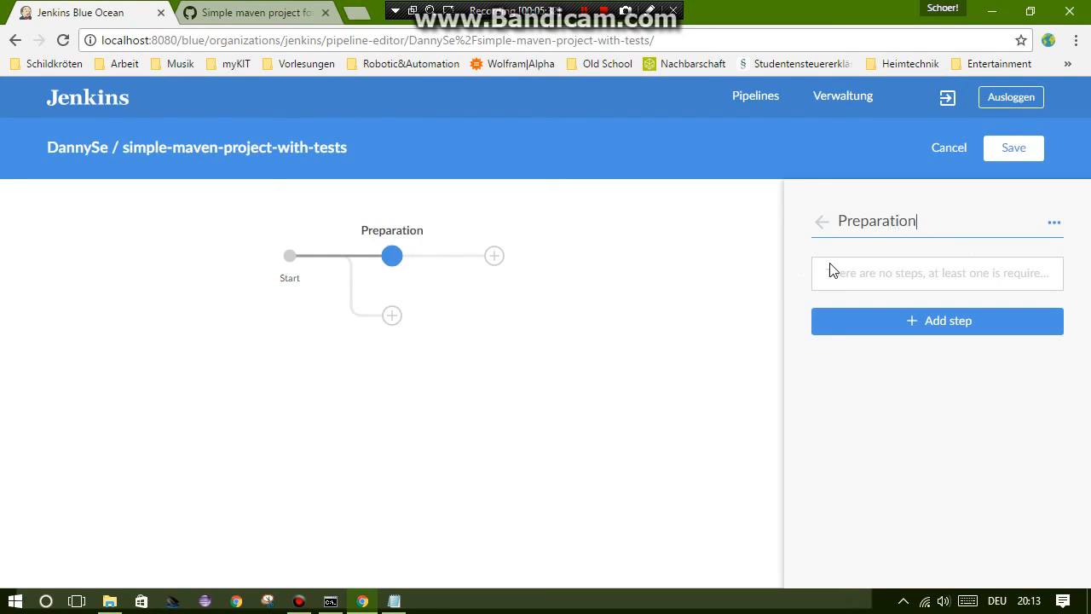
{"action": "left_click", "coordinate": [822, 222]}
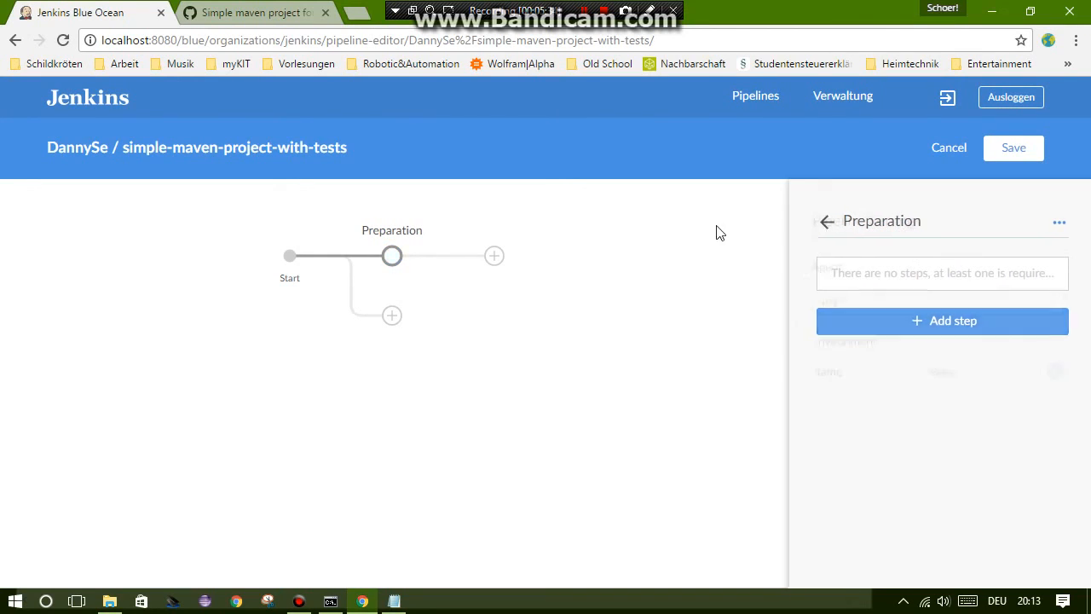
{"action": "left_click", "coordinate": [496, 259]}
{"action": "type", "text": "Build"}
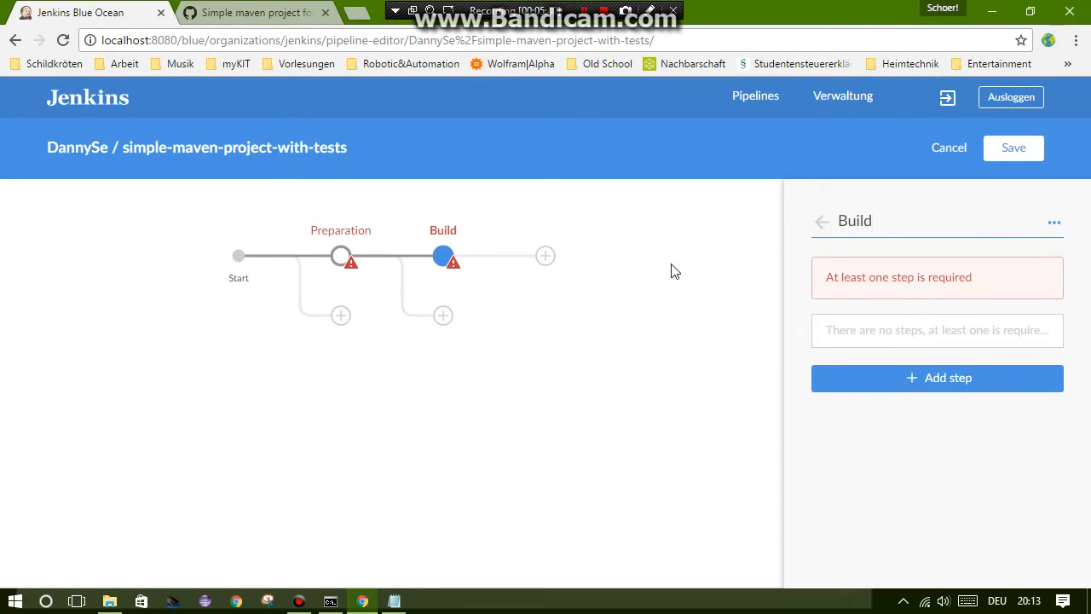
{"action": "left_click", "coordinate": [815, 227]}
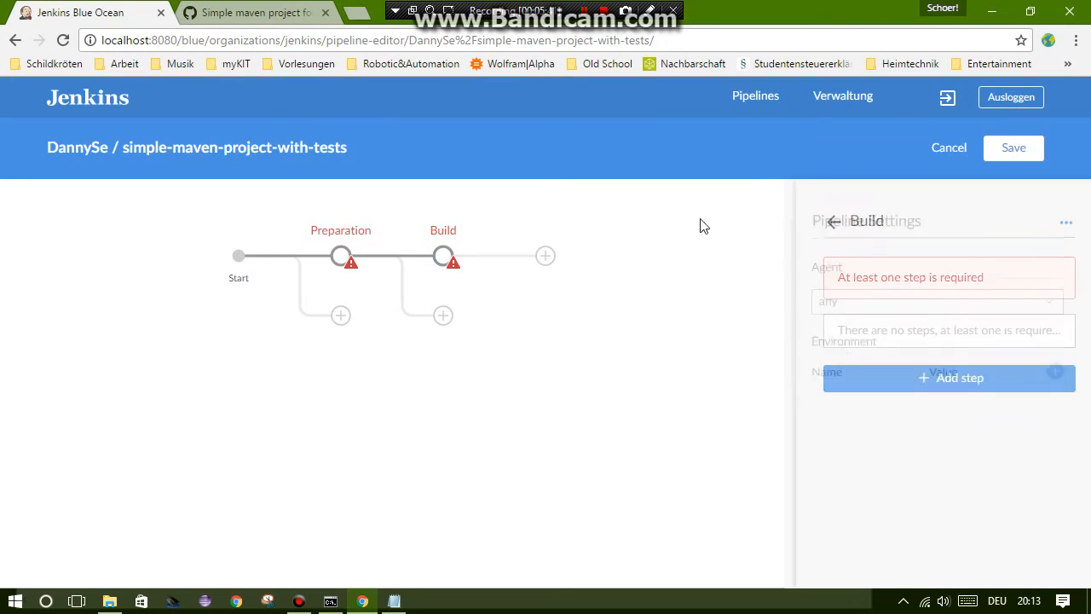
Step: Add a Git step to the Preparation stage
{"action": "left_click", "coordinate": [341, 256]}
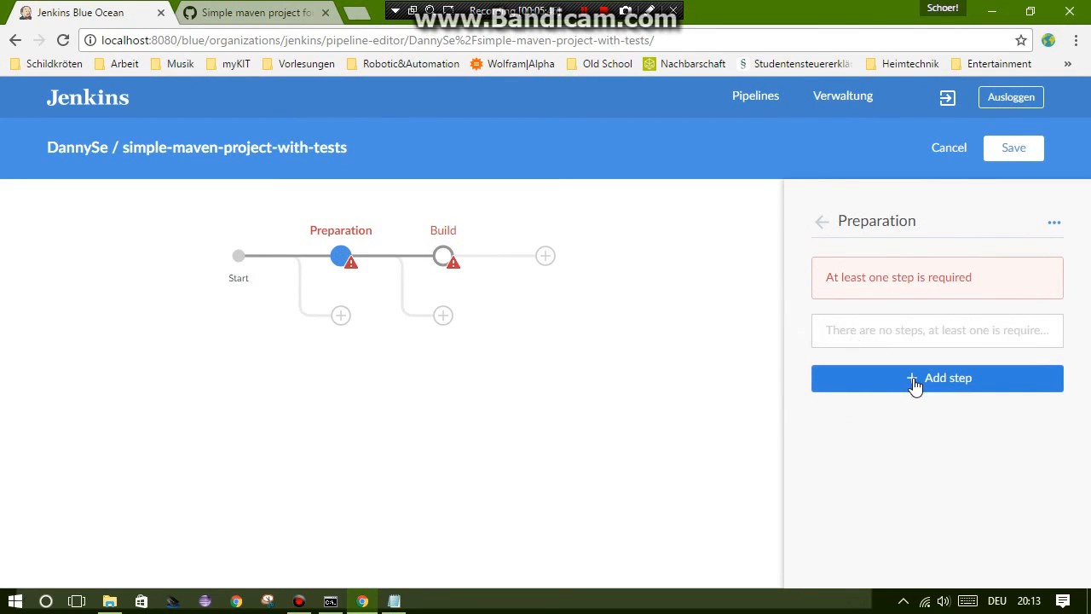
{"action": "left_click", "coordinate": [914, 386]}
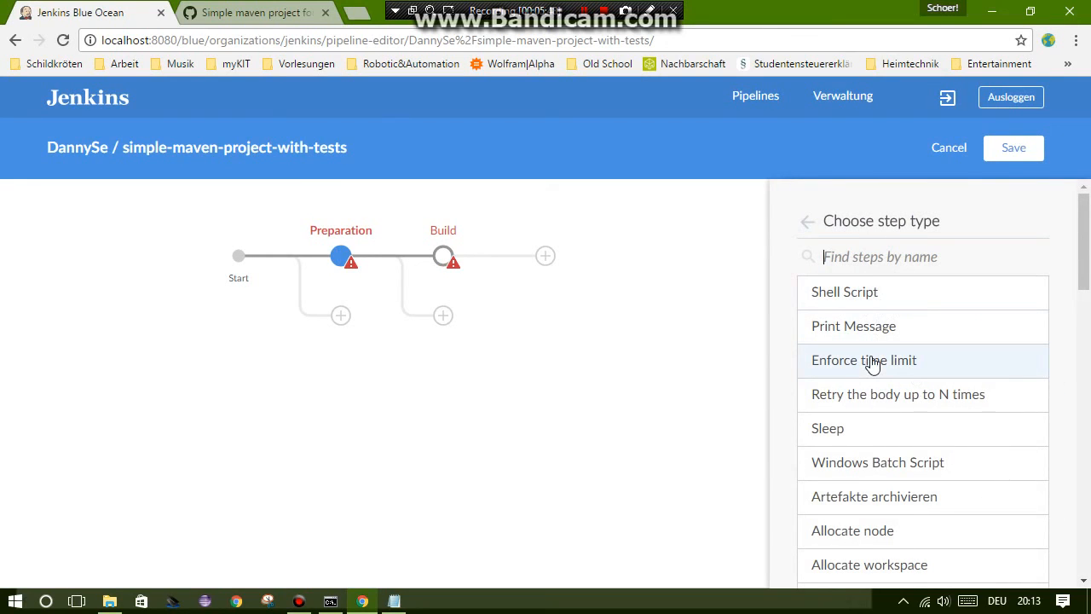
{"action": "scroll", "coordinate": [872, 365], "scroll_direction": "down", "scroll_amount": 2}
{"action": "scroll", "coordinate": [873, 364], "scroll_direction": "down", "scroll_amount": 6}
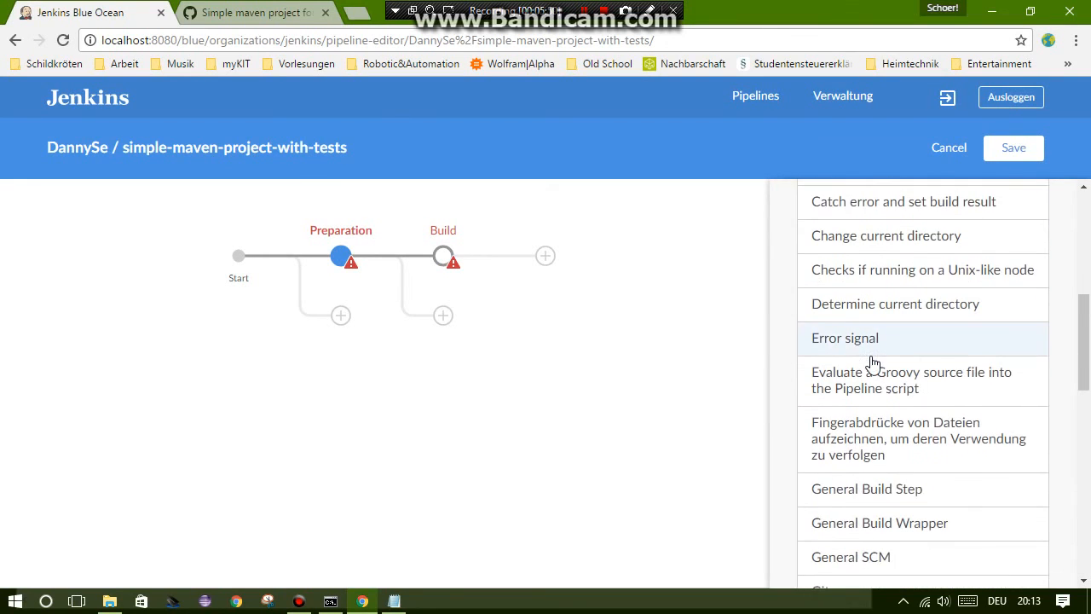
{"action": "left_click", "coordinate": [843, 473]}
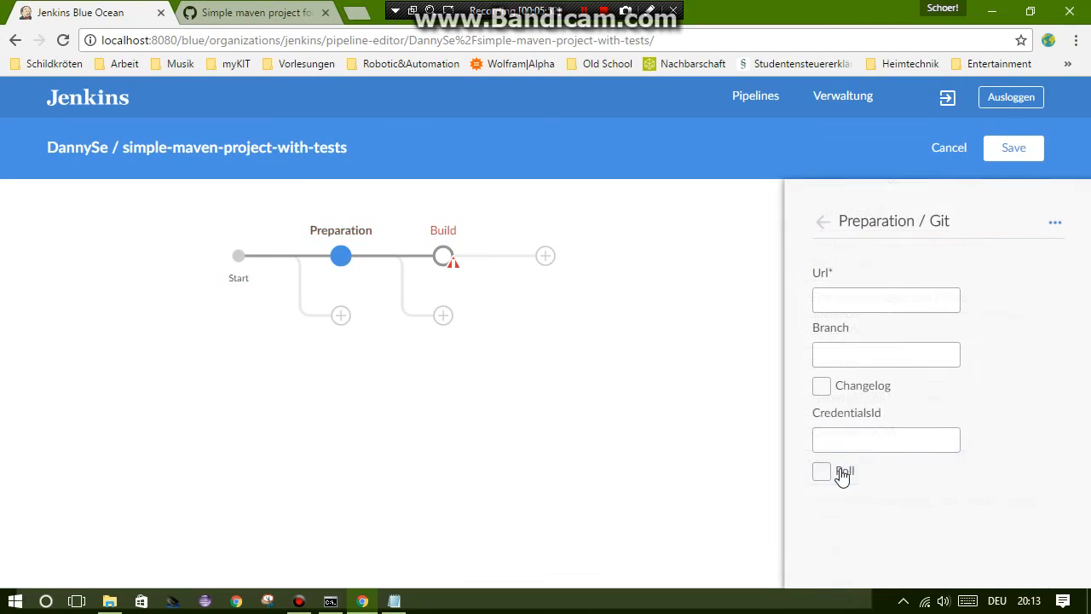
Step: Copy the simple-maven-project-with-tests.git repository URL from the Jenkinsfile gist into the Git step's Url, return to the Preparation stage and recheck the gist
{"action": "left_click", "coordinate": [857, 309]}
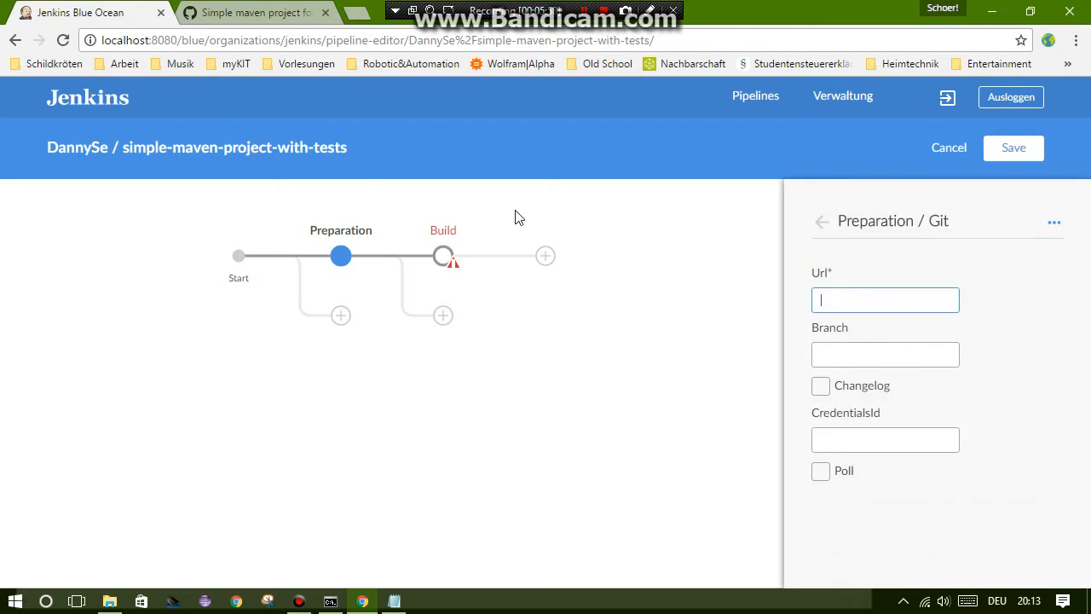
{"action": "left_click", "coordinate": [256, 12]}
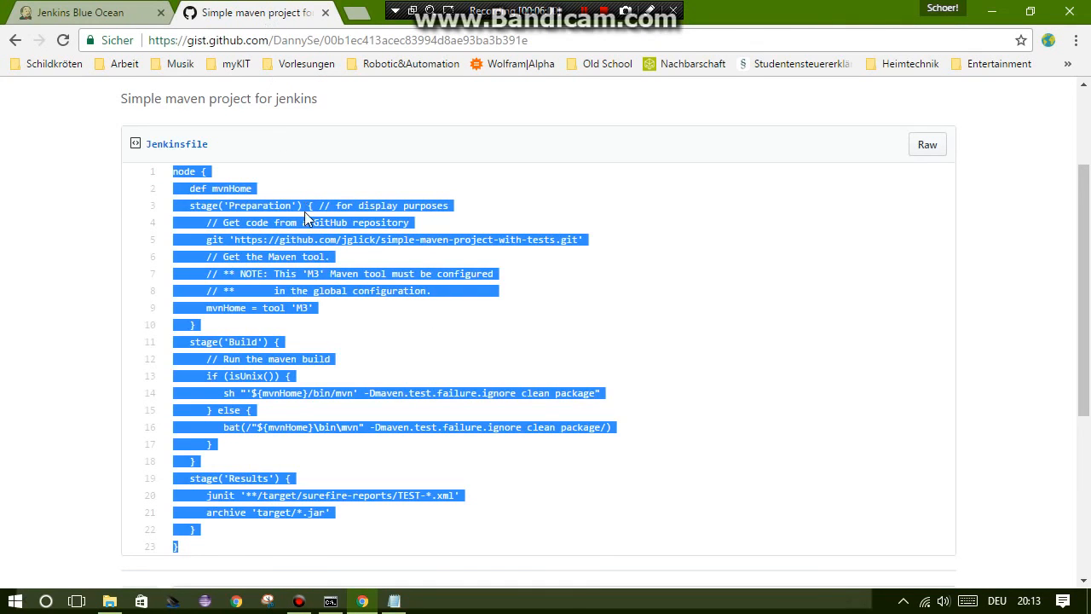
{"action": "left_click", "coordinate": [359, 307]}
{"action": "left_click_drag", "start_coordinate": [233, 239], "coordinate": [579, 244]}
{"action": "key", "text": "ctrl+c"}
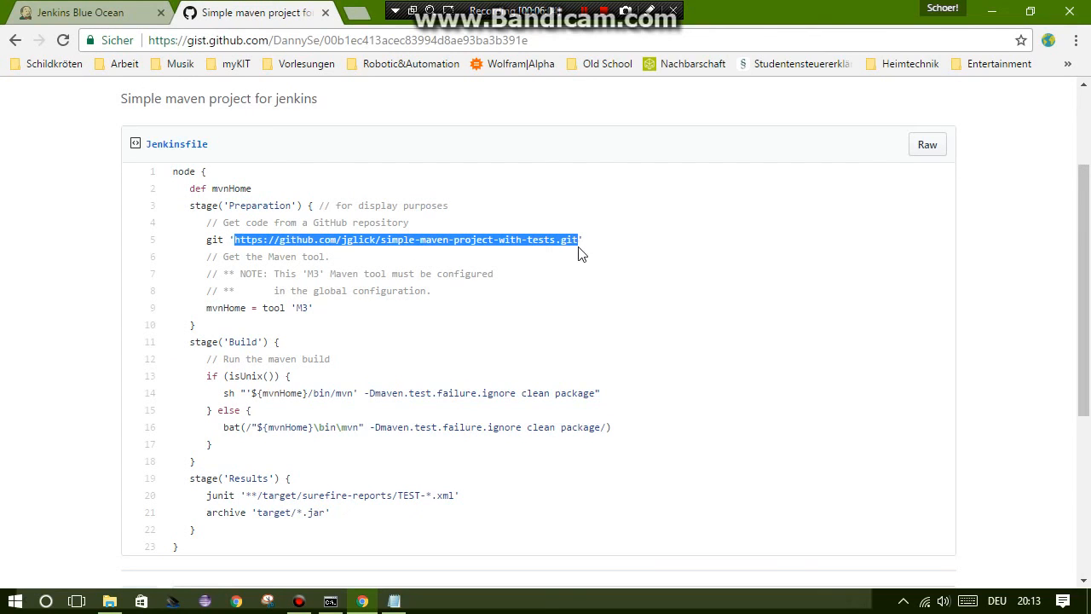
{"action": "left_click", "coordinate": [145, 21]}
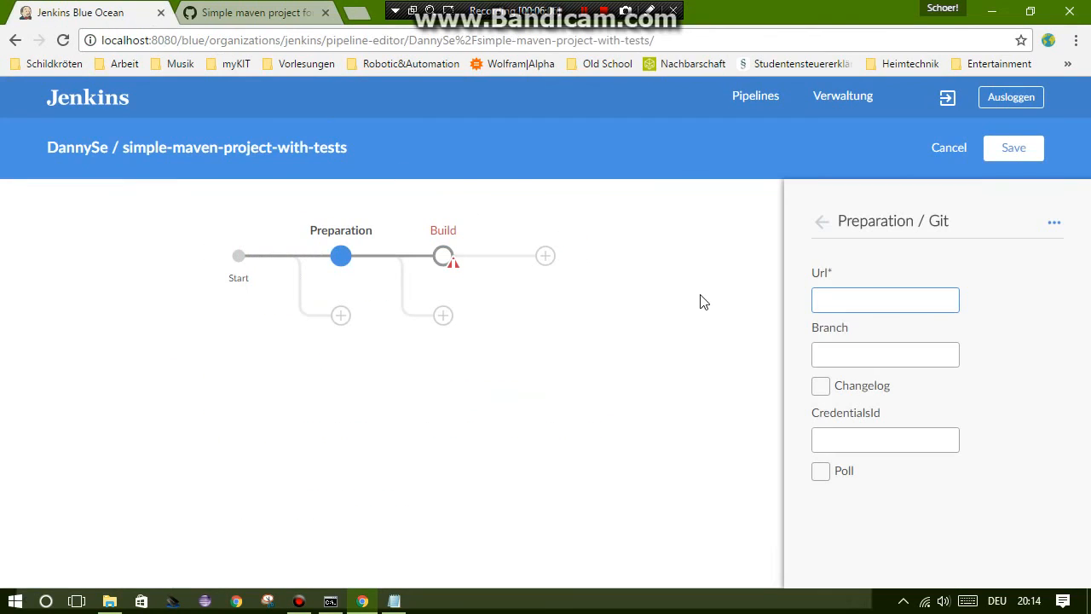
{"action": "key", "text": "ctrl+v"}
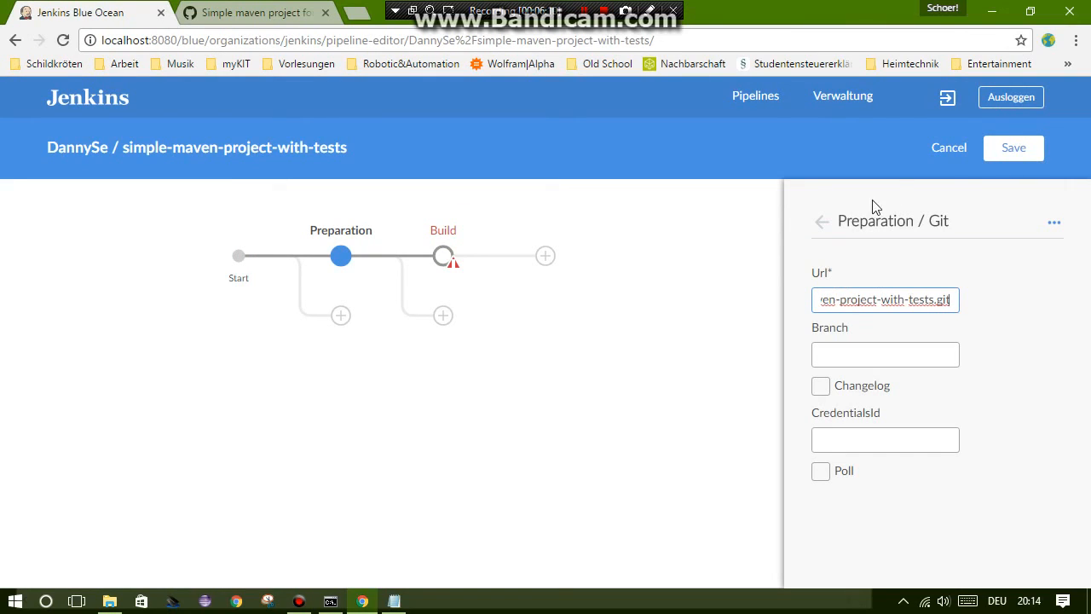
{"action": "left_click", "coordinate": [823, 224]}
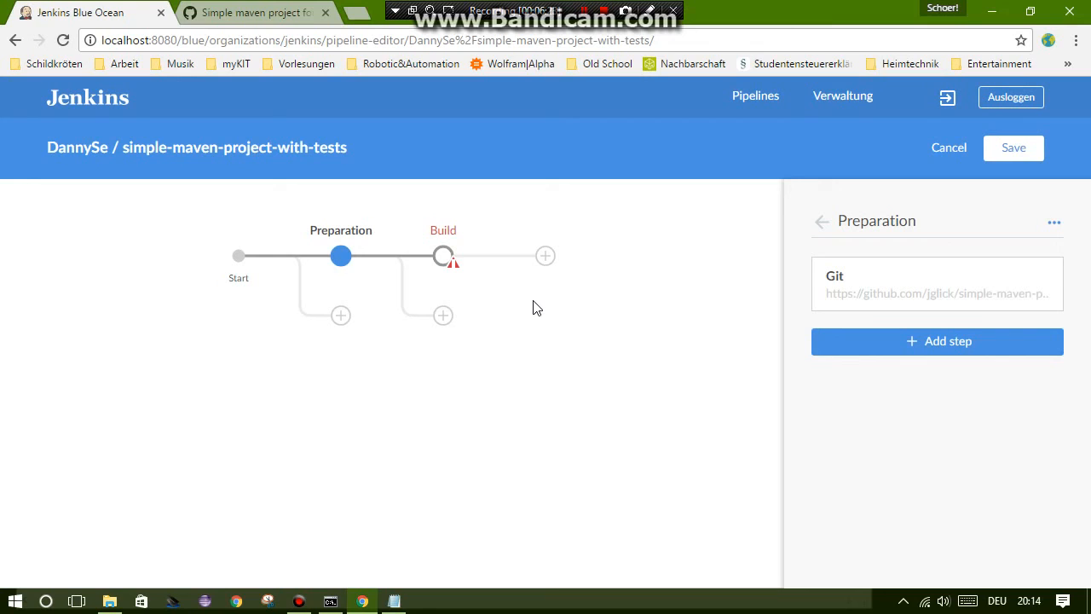
{"action": "left_click", "coordinate": [285, 19]}
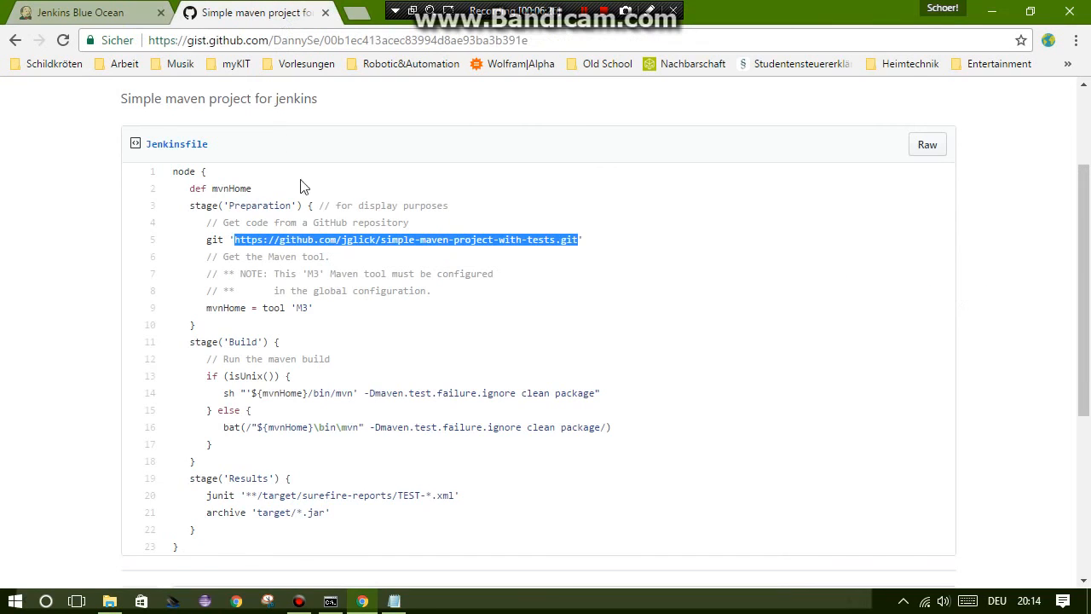
{"action": "left_click", "coordinate": [100, 14]}
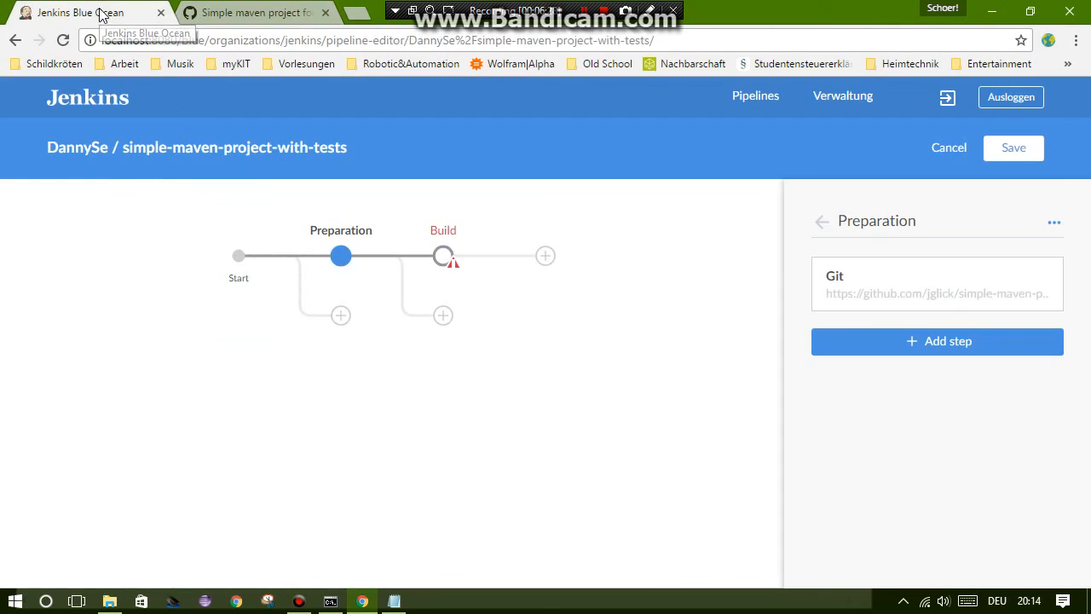